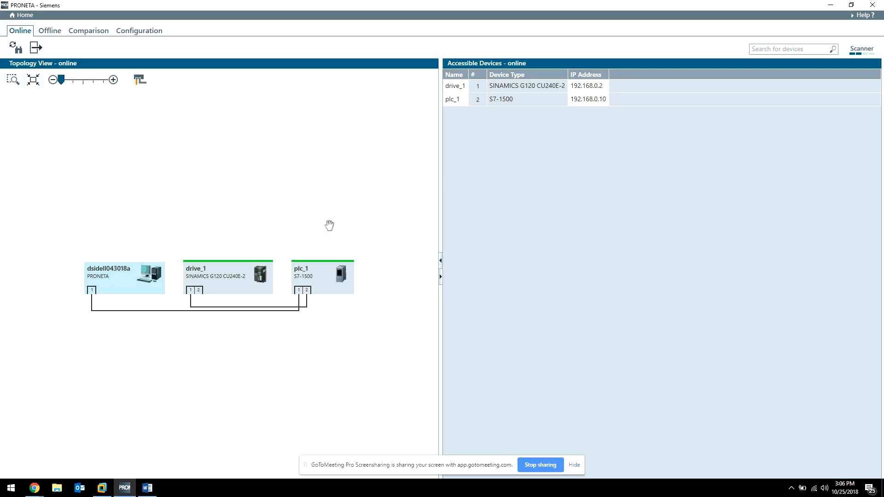
Examine plc_1's name and IP address entries in the accessible devices list.
{"action": "left_click", "coordinate": [458, 100]}
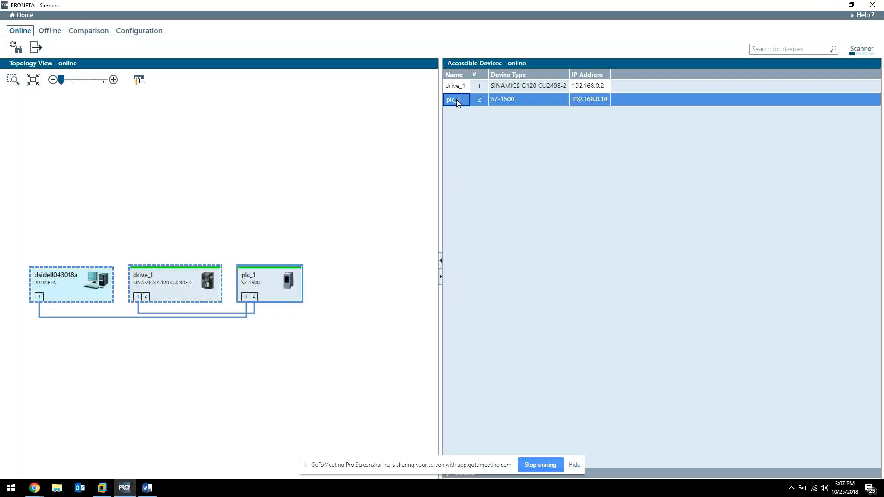
{"action": "left_click", "coordinate": [457, 99]}
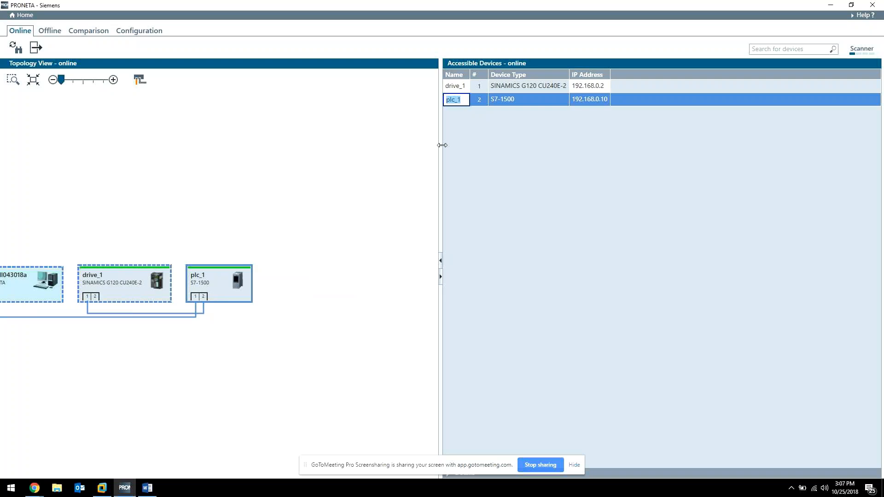
{"action": "left_click", "coordinate": [595, 100]}
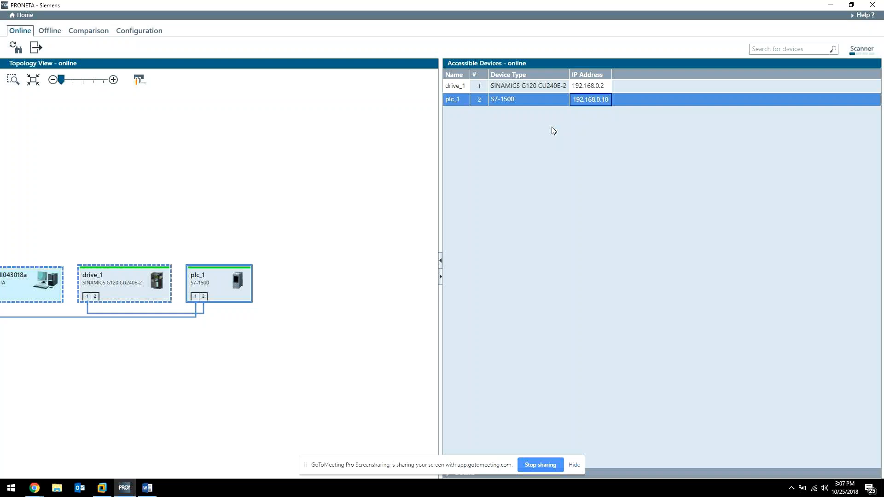
{"action": "left_click", "coordinate": [169, 375]}
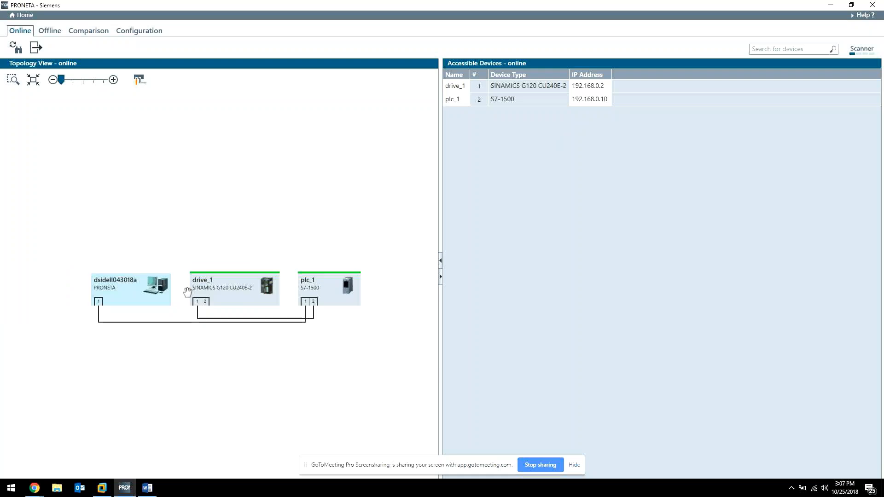
Flash the LED on drive_1 from the topology view.
{"action": "left_click", "coordinate": [99, 302]}
{"action": "mouse_move", "coordinate": [102, 307]}
{"action": "right_click", "coordinate": [261, 301]}
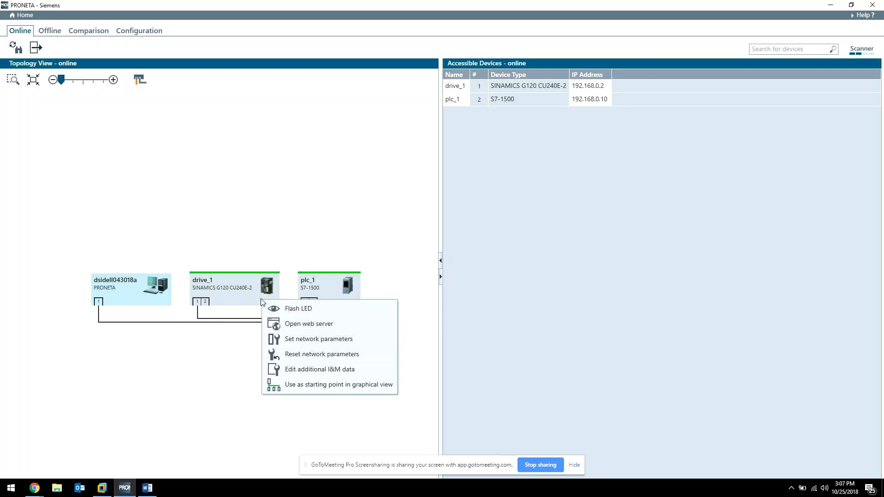
{"action": "left_click", "coordinate": [287, 307]}
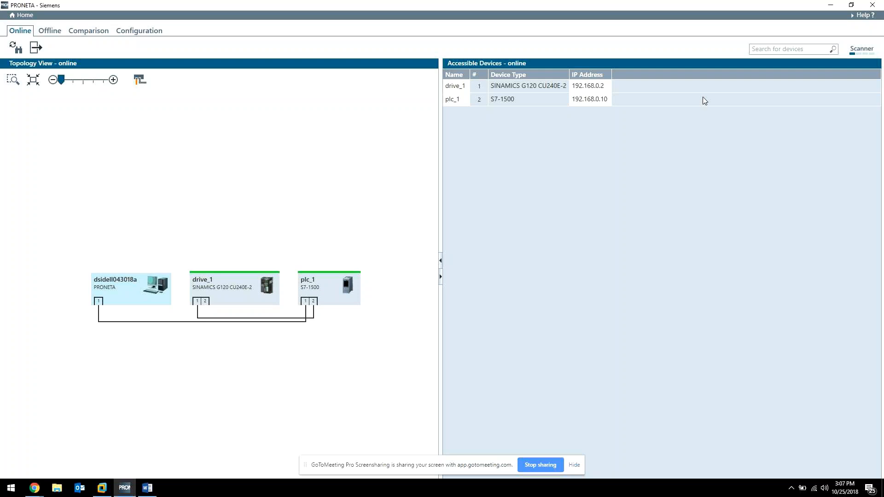
Select drive_1's entry, then switch to TIA Portal's Devices & networks editor.
{"action": "left_click", "coordinate": [591, 87]}
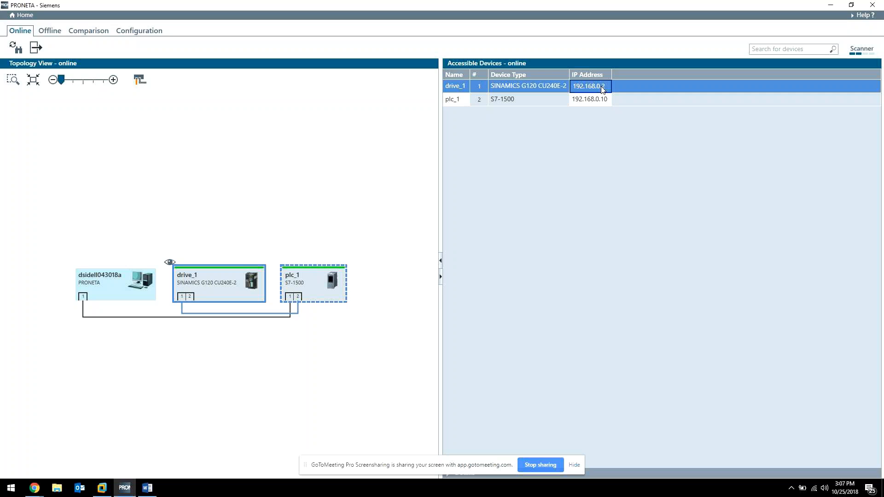
{"action": "left_click", "coordinate": [109, 493]}
{"action": "left_click", "coordinate": [429, 472]}
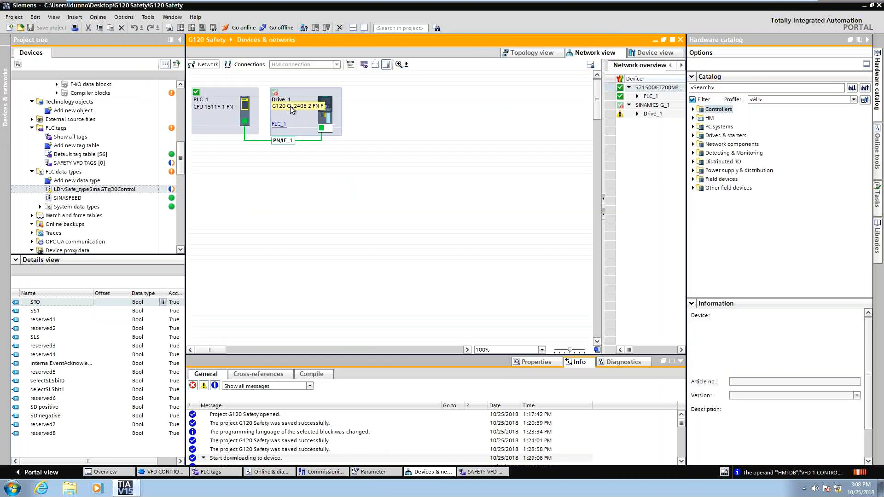
Switch between the network and topology views of the PLC and drive.
{"action": "left_click", "coordinate": [330, 116]}
{"action": "left_click", "coordinate": [534, 54]}
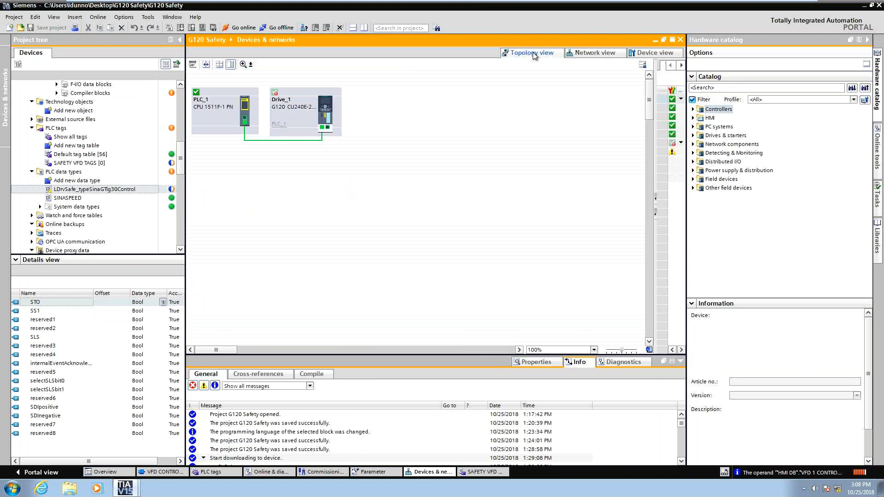
{"action": "left_click", "coordinate": [612, 53]}
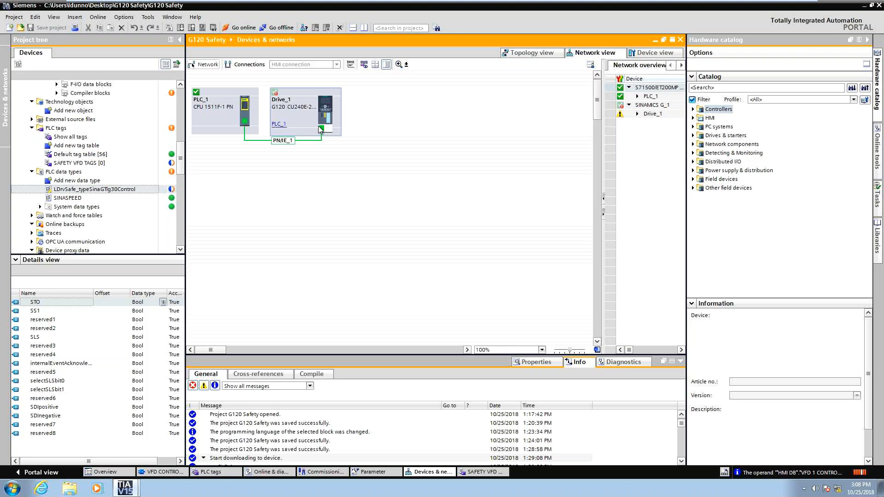
{"action": "mouse_move", "coordinate": [275, 141]}
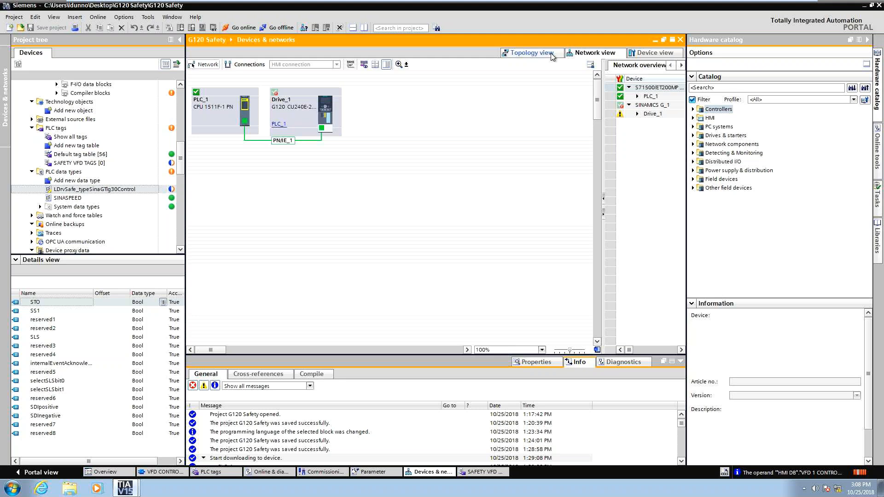
{"action": "left_click", "coordinate": [531, 53]}
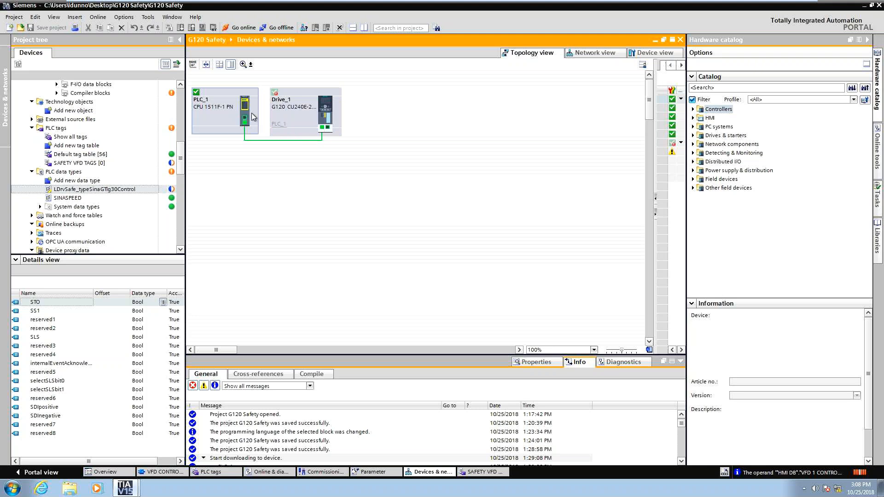
Enlarge the Properties pane and show the drive's device properties in topology view.
{"action": "left_click", "coordinate": [554, 362]}
{"action": "left_click_drag", "start_coordinate": [355, 356], "coordinate": [355, 203]}
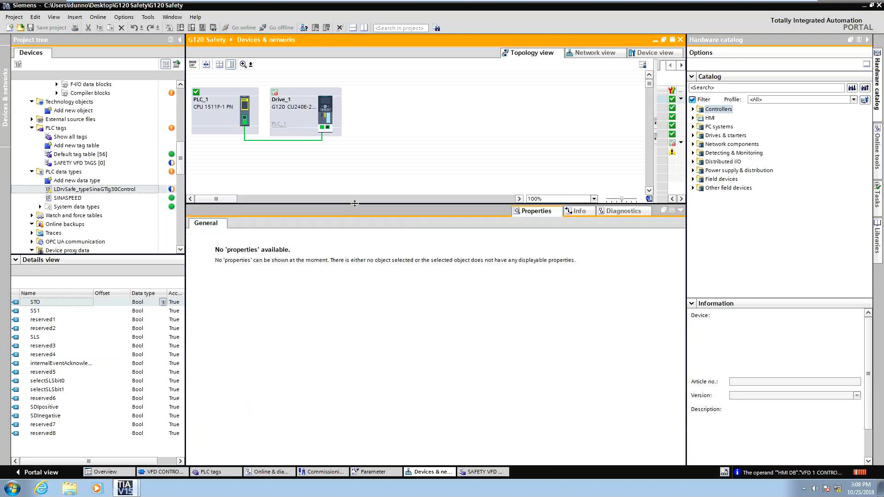
{"action": "right_click", "coordinate": [326, 117]}
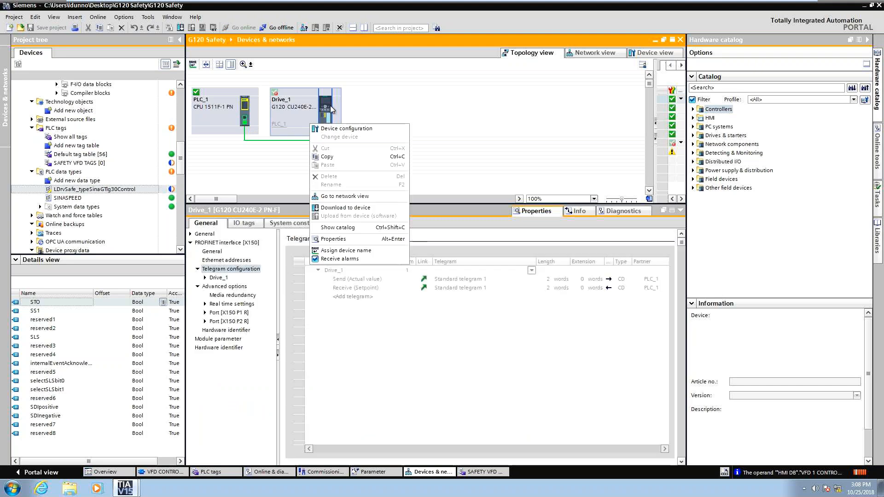
{"action": "right_click", "coordinate": [330, 107]}
{"action": "left_click", "coordinate": [295, 120]}
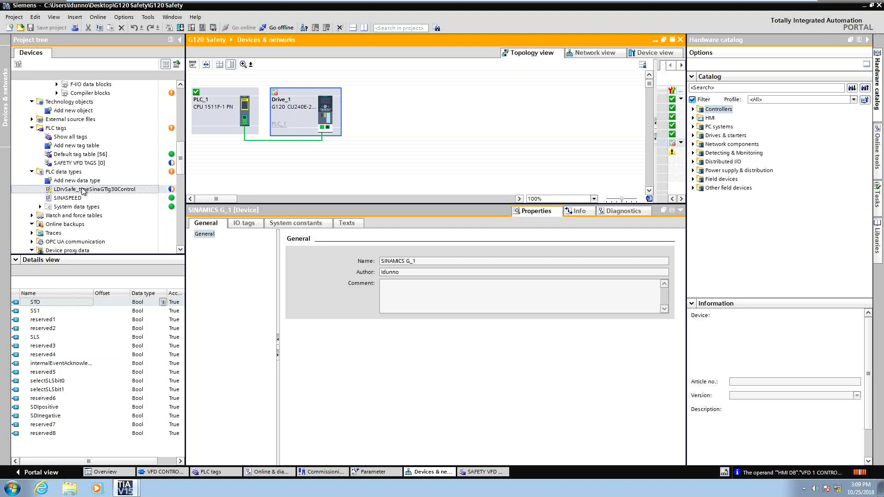
Open PLC_1's device view and show its PROFINET interface general properties.
{"action": "left_click", "coordinate": [214, 120]}
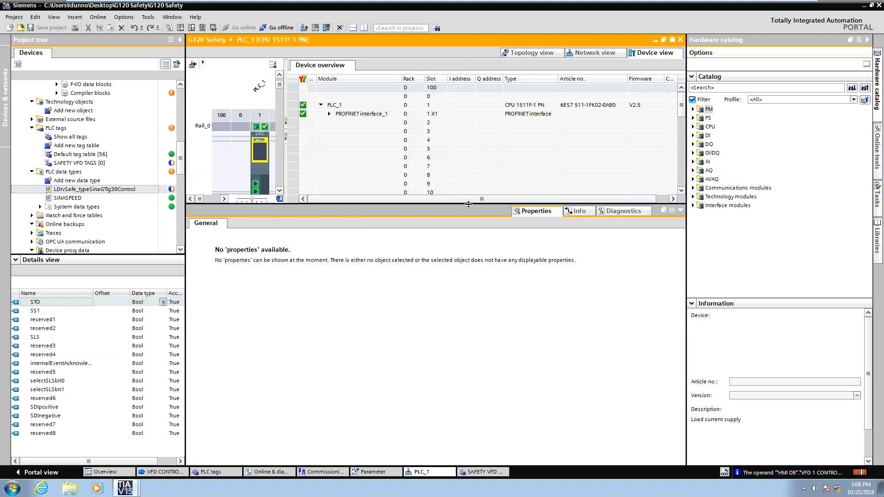
{"action": "left_click", "coordinate": [266, 165]}
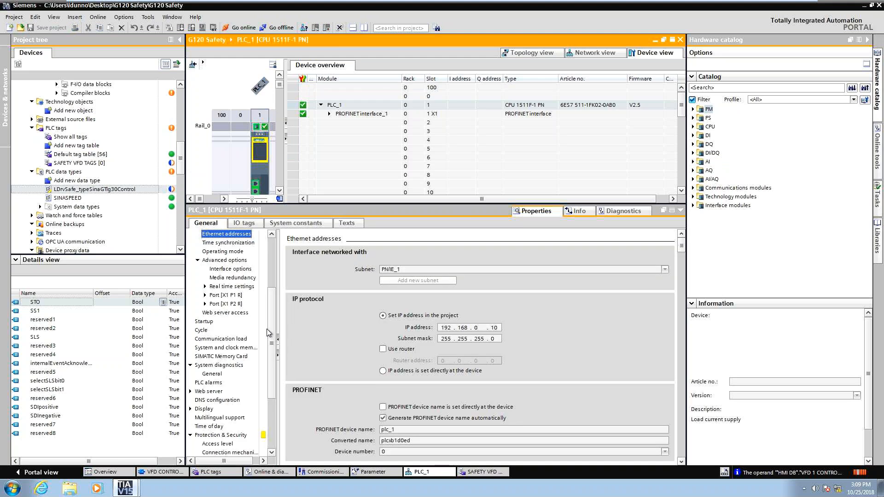
{"action": "scroll", "coordinate": [269, 333], "scroll_direction": "up", "scroll_amount": 3}
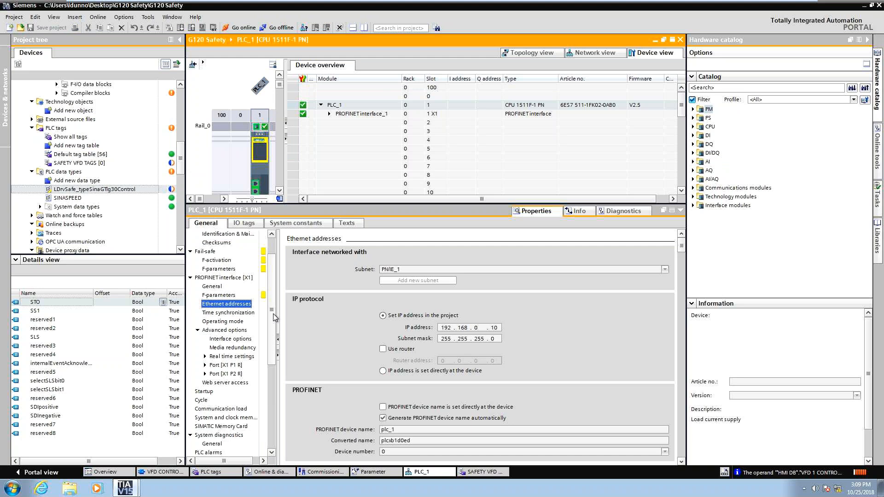
{"action": "scroll", "coordinate": [227, 332], "scroll_direction": "up", "scroll_amount": 1}
{"action": "left_click", "coordinate": [217, 314]}
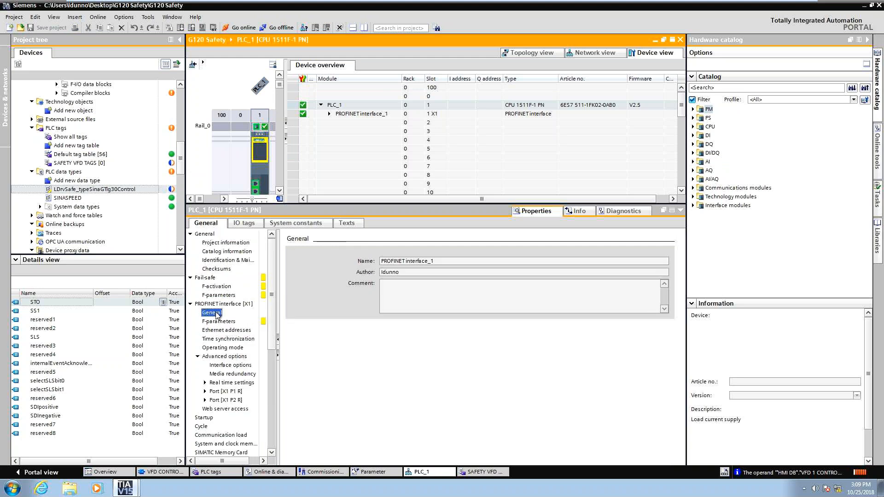
Browse the PLC properties and open the system power supply and overview of addresses pages.
{"action": "scroll", "coordinate": [220, 396], "scroll_direction": "down", "scroll_amount": 4}
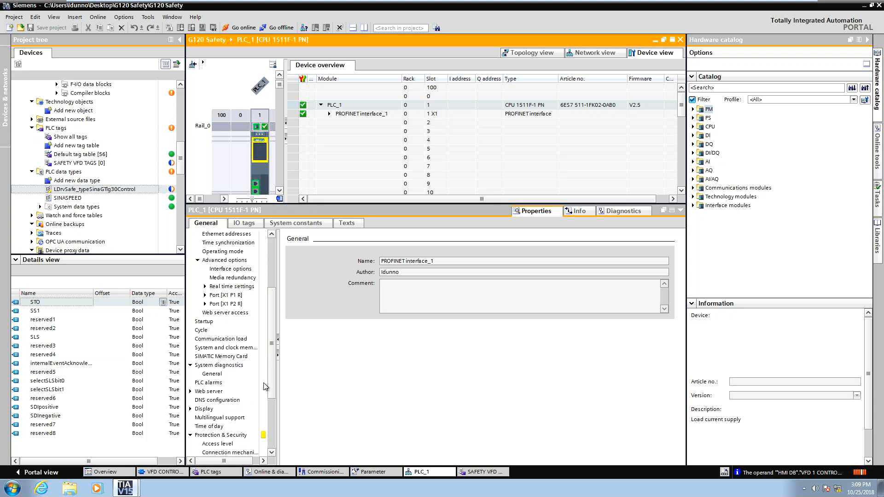
{"action": "scroll", "coordinate": [273, 404], "scroll_direction": "down", "scroll_amount": 2}
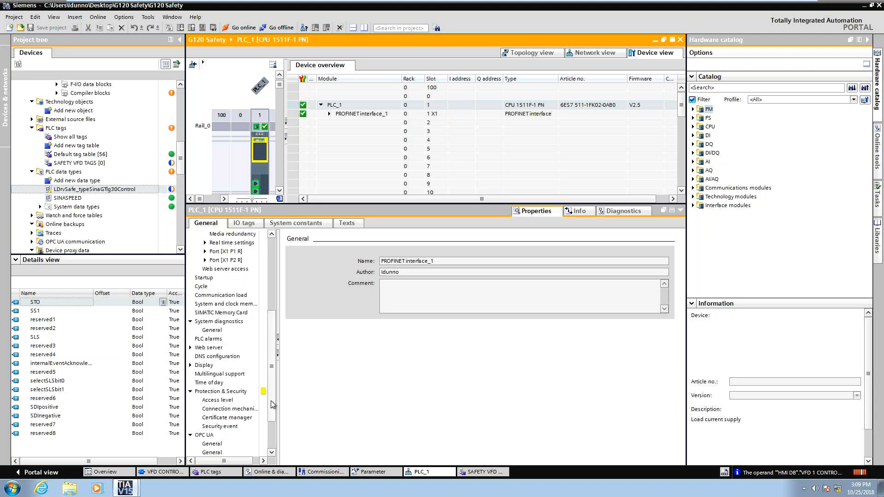
{"action": "scroll", "coordinate": [272, 404], "scroll_direction": "down", "scroll_amount": 2}
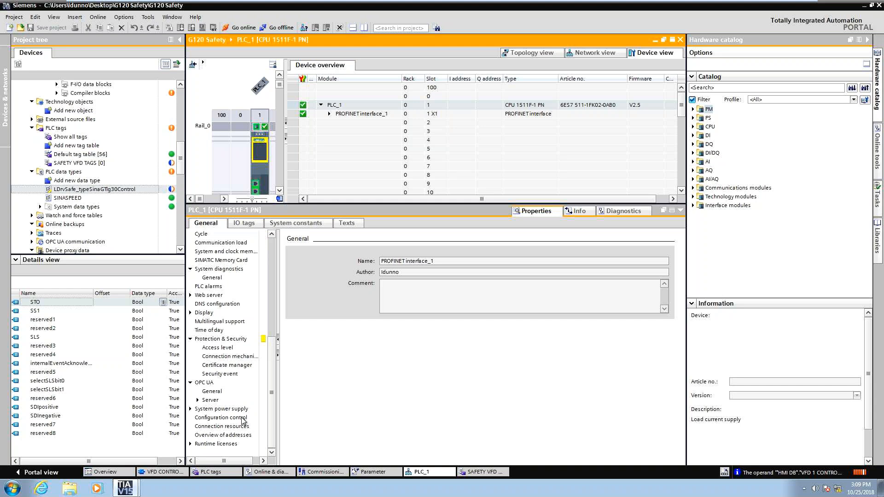
{"action": "left_click", "coordinate": [243, 418]}
{"action": "left_click", "coordinate": [194, 410]}
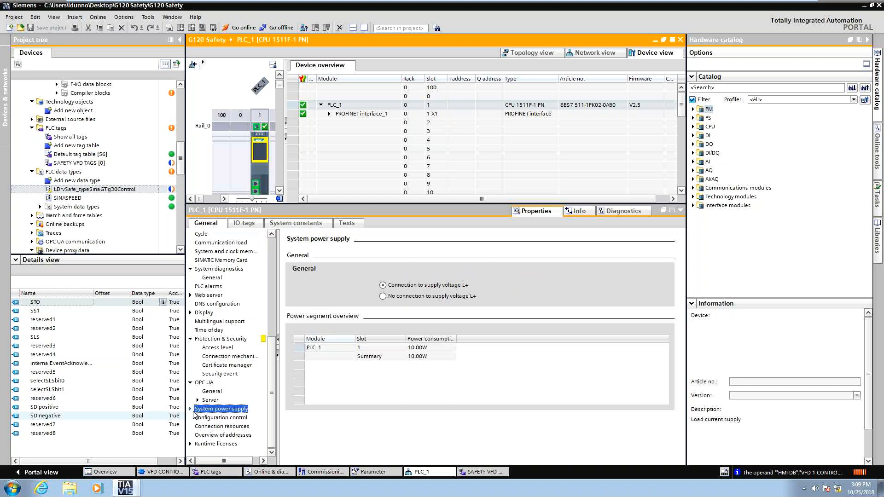
{"action": "left_click", "coordinate": [223, 434]}
Open the PLC's Startup properties.
{"action": "scroll", "coordinate": [218, 370], "scroll_direction": "up", "scroll_amount": 1}
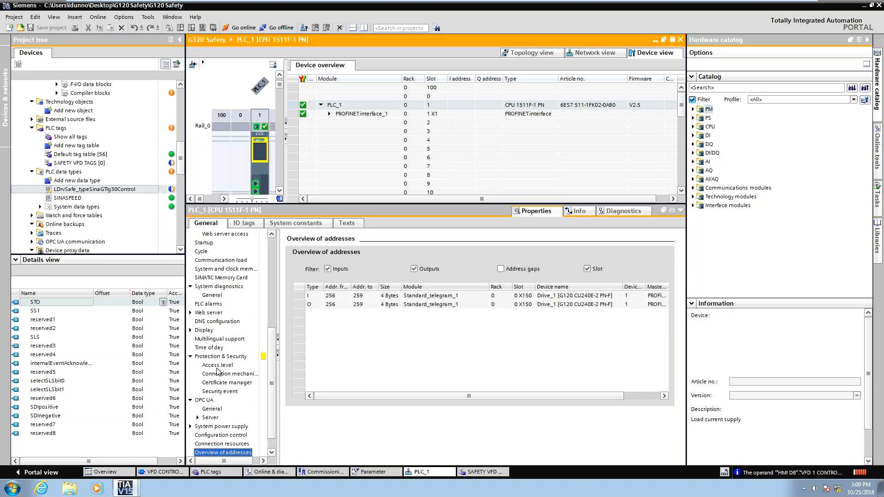
{"action": "scroll", "coordinate": [274, 335], "scroll_direction": "up", "scroll_amount": 1}
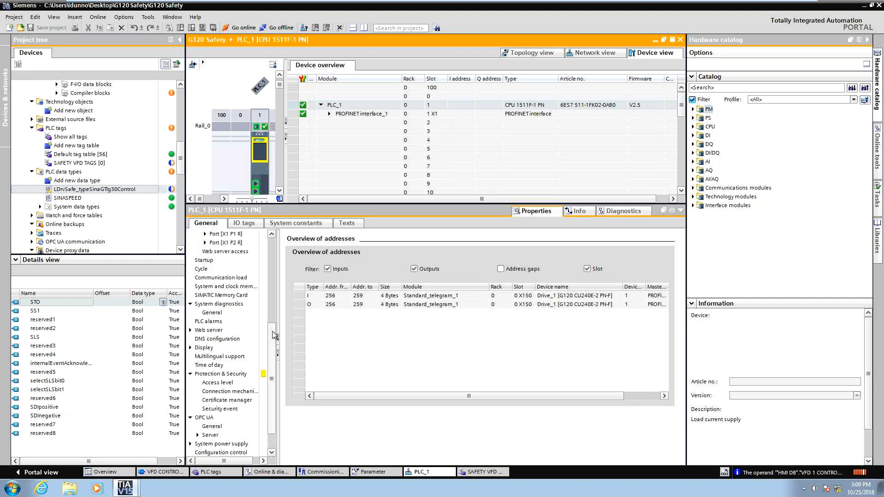
{"action": "scroll", "coordinate": [274, 335], "scroll_direction": "up", "scroll_amount": 3}
{"action": "left_click", "coordinate": [206, 312]}
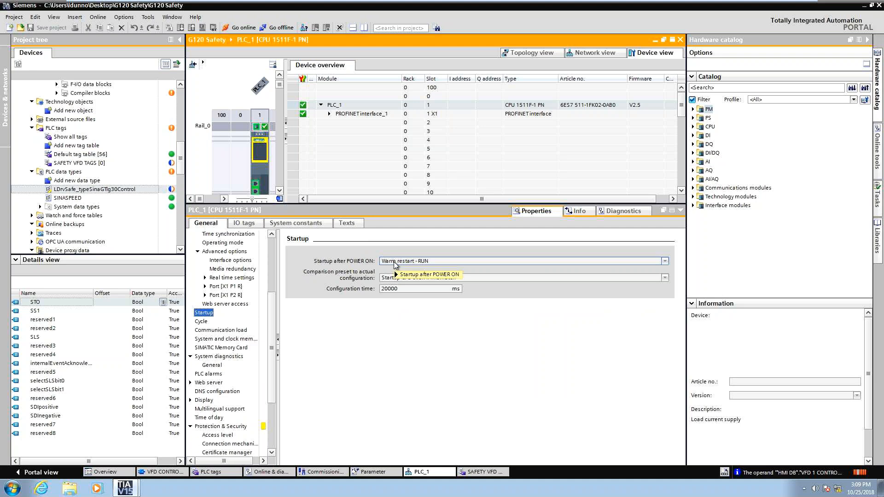
{"action": "mouse_move", "coordinate": [394, 265]}
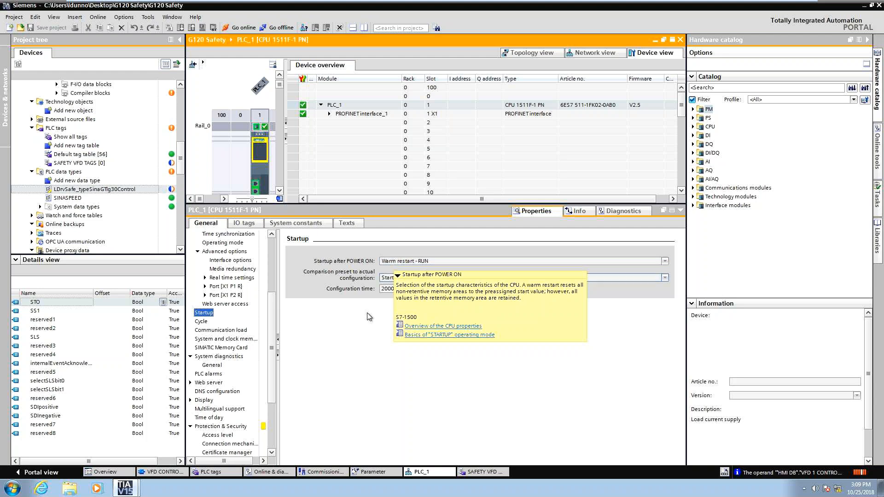
Move through the Startup settings and select the configuration time value.
{"action": "left_click", "coordinate": [393, 315]}
{"action": "key", "text": "Tab"}
{"action": "key", "text": "Tab"}
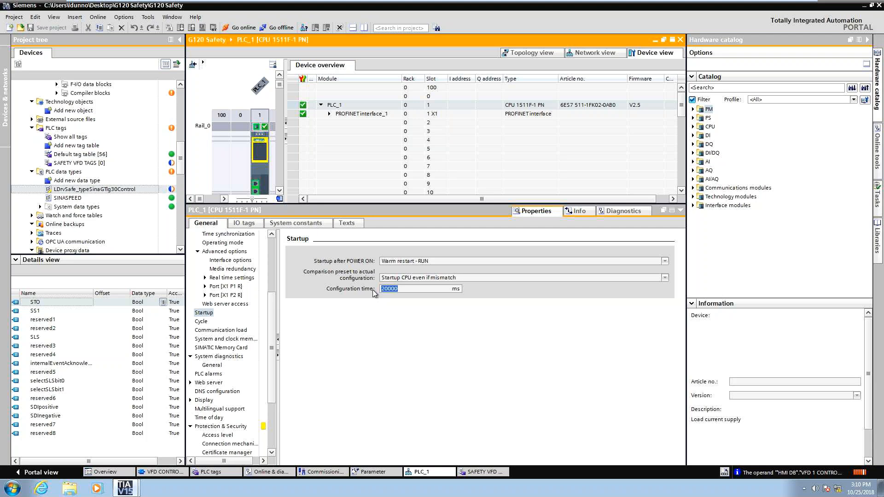
{"action": "left_click", "coordinate": [408, 289]}
{"action": "left_click_drag", "start_coordinate": [408, 289], "coordinate": [374, 288]}
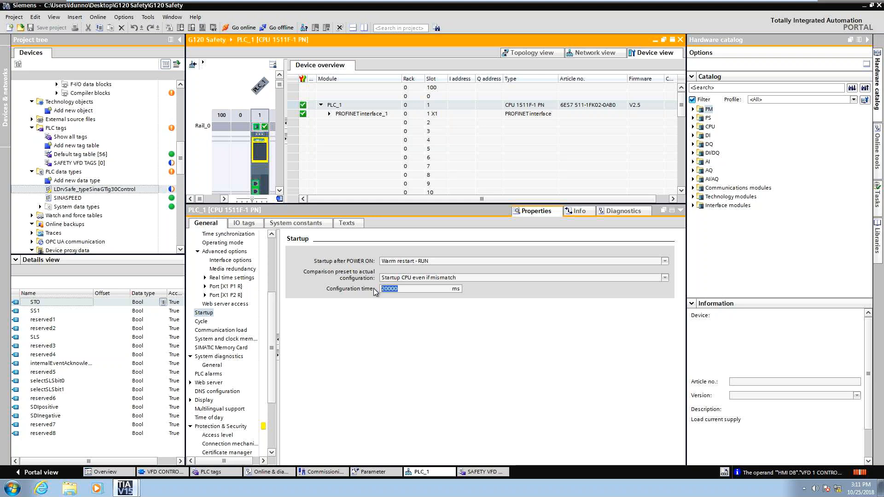
Review the system and clock memory bit options, then open the communication load page.
{"action": "scroll", "coordinate": [272, 316], "scroll_direction": "up", "scroll_amount": 2}
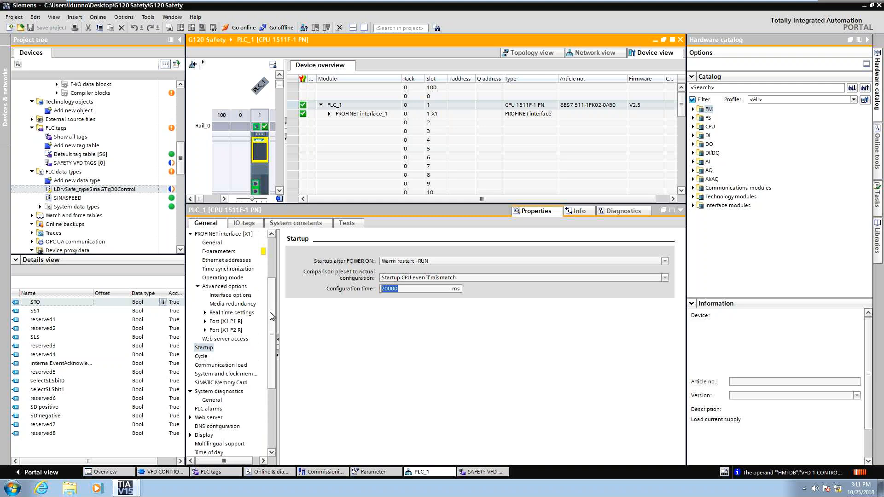
{"action": "left_click", "coordinate": [216, 374]}
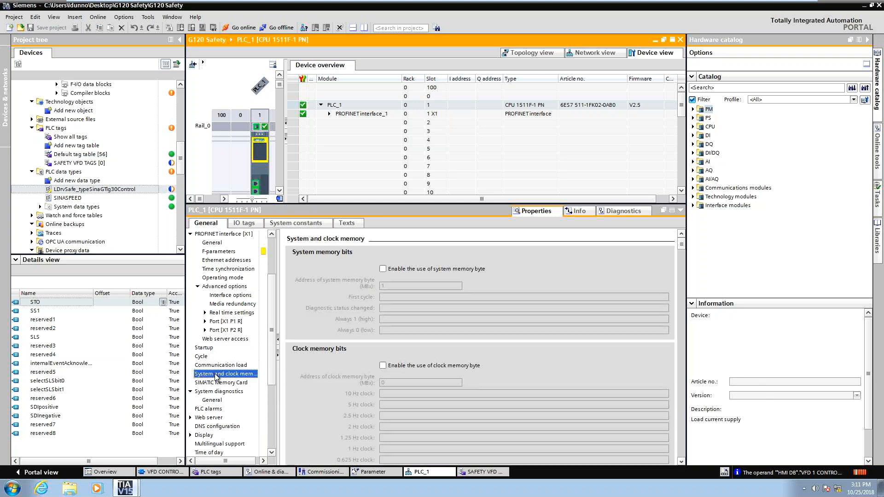
{"action": "left_click", "coordinate": [382, 366]}
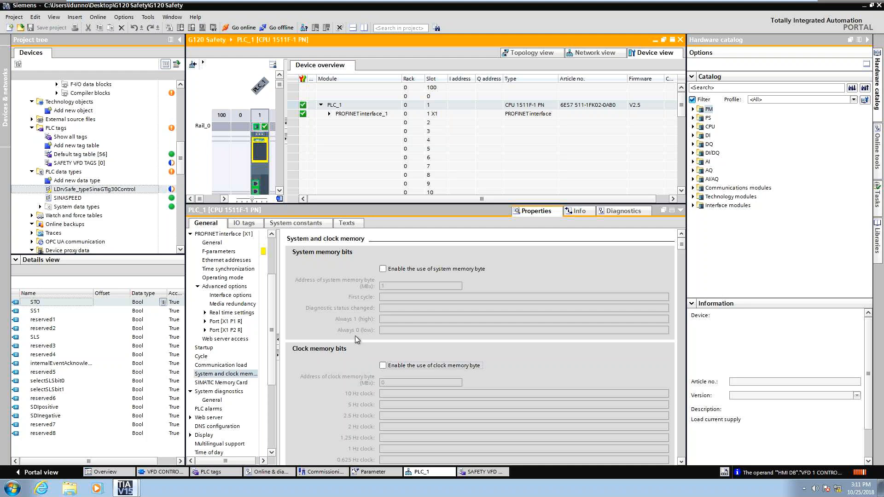
{"action": "left_click", "coordinate": [382, 270]}
{"action": "left_click", "coordinate": [216, 365]}
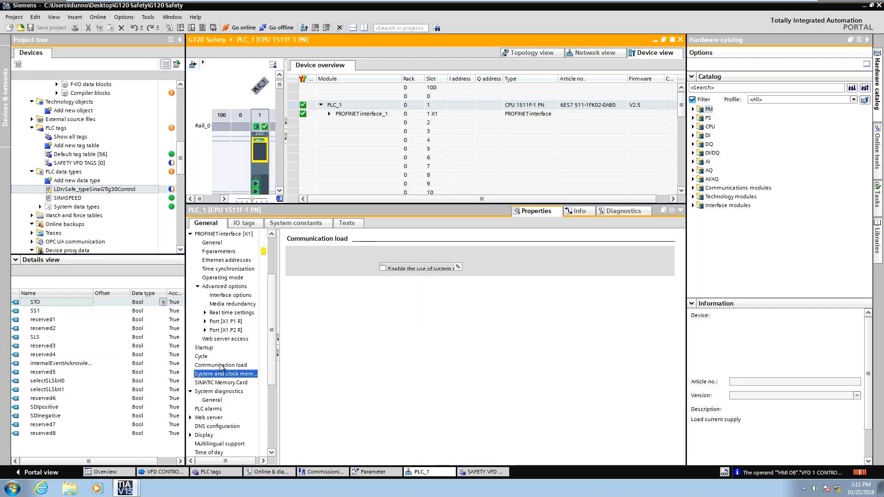
Browse the Startup, Cycle and Web server access property pages of the PLC.
{"action": "left_click", "coordinate": [201, 348]}
{"action": "left_click", "coordinate": [201, 355]}
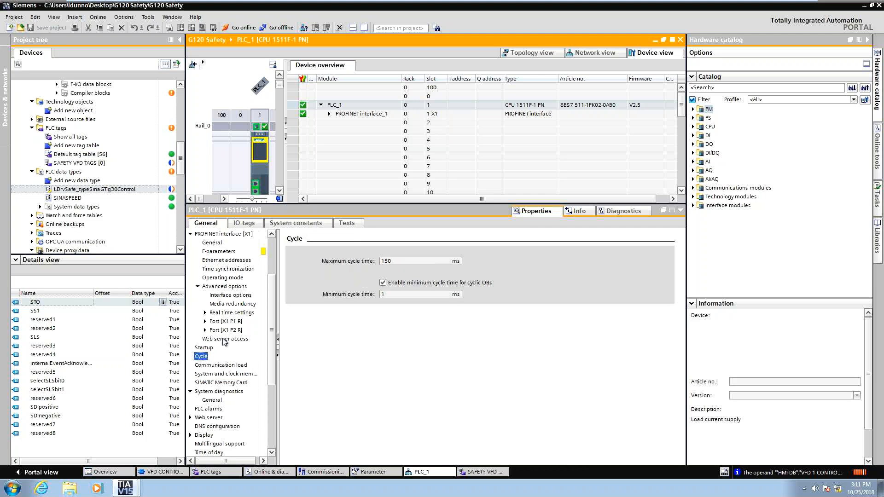
{"action": "left_click", "coordinate": [224, 339]}
{"action": "scroll", "coordinate": [234, 358], "scroll_direction": "up", "scroll_amount": 2}
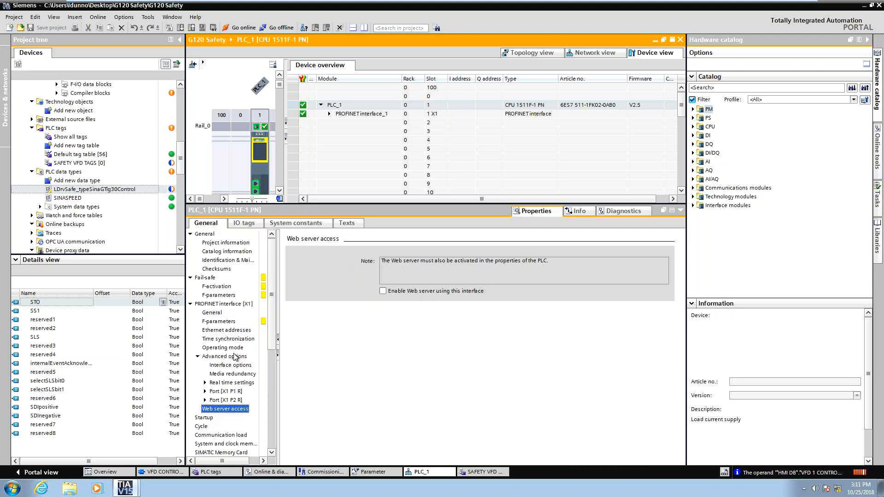
Review the PLC PROFINET interface's Operating mode and Advanced options property pages.
{"action": "left_click", "coordinate": [231, 349]}
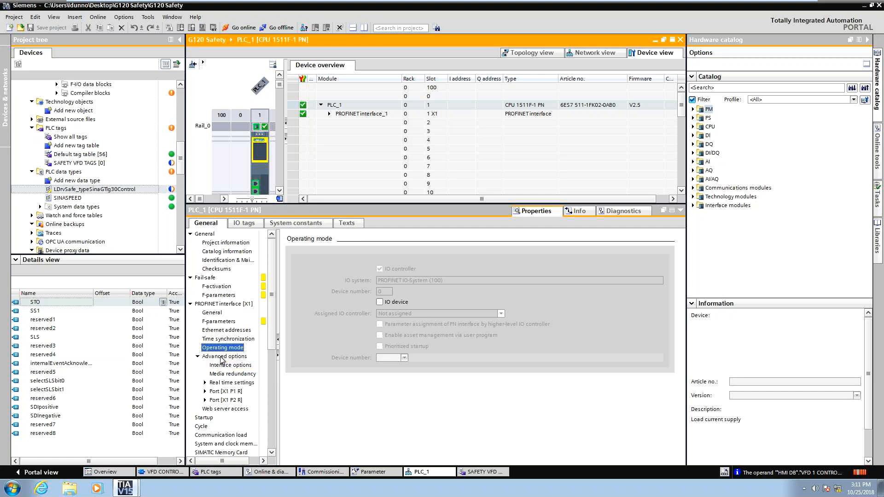
{"action": "left_click", "coordinate": [223, 357]}
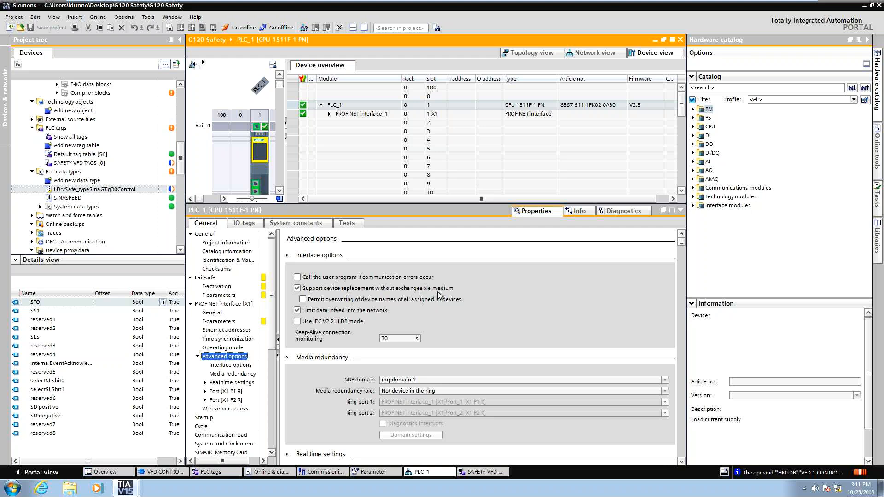
{"action": "left_click", "coordinate": [303, 299]}
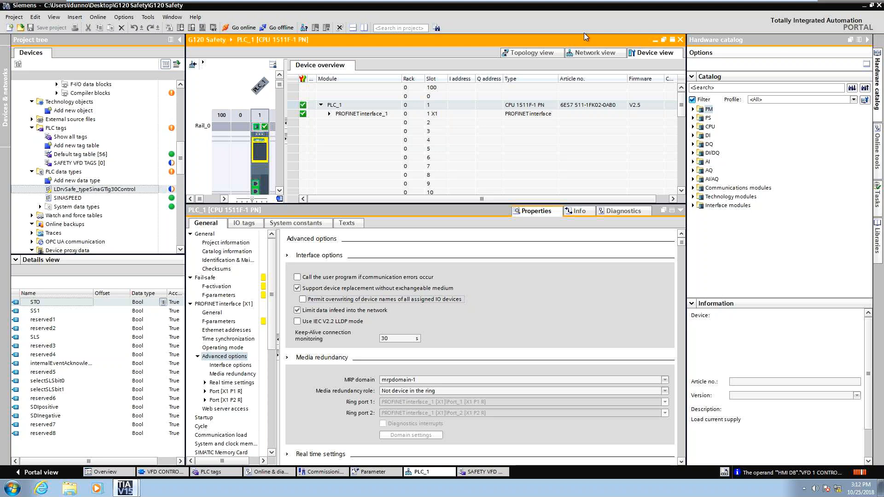
Open the G120 drive's device configuration from the topology view.
{"action": "left_click", "coordinate": [523, 53]}
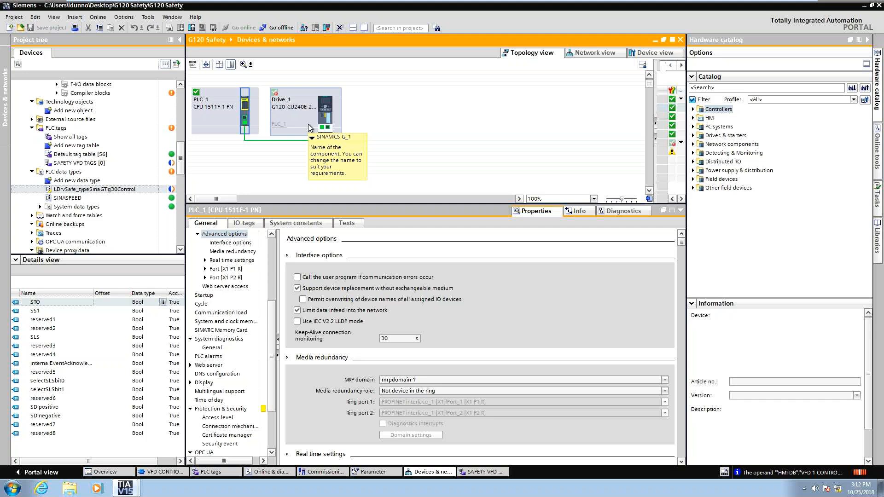
{"action": "left_click", "coordinate": [326, 120]}
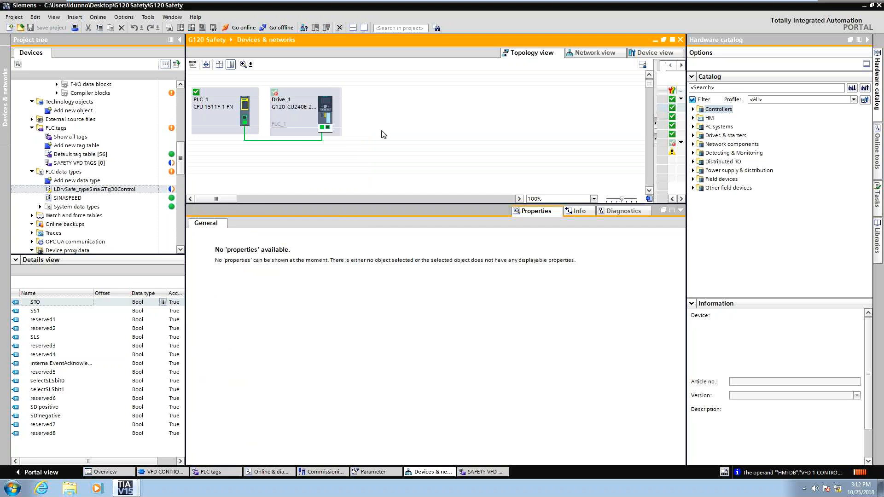
{"action": "double_click", "coordinate": [330, 118]}
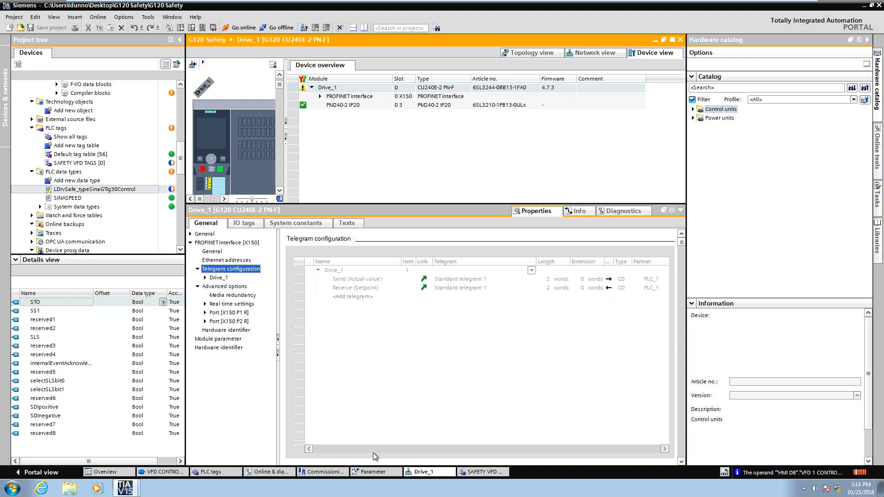
Switch to the monitored VFD CONTROL block and modify the EnableAxis operand to TRUE.
{"action": "left_click", "coordinate": [165, 472]}
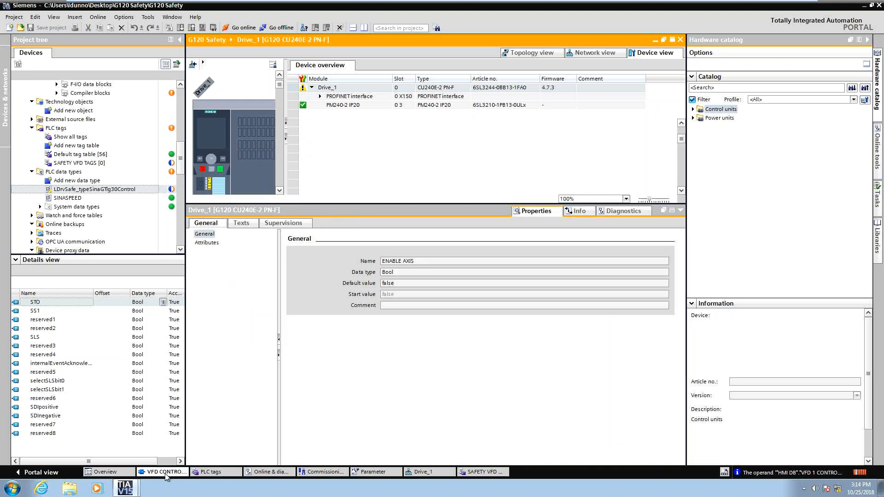
{"action": "left_click", "coordinate": [681, 210]}
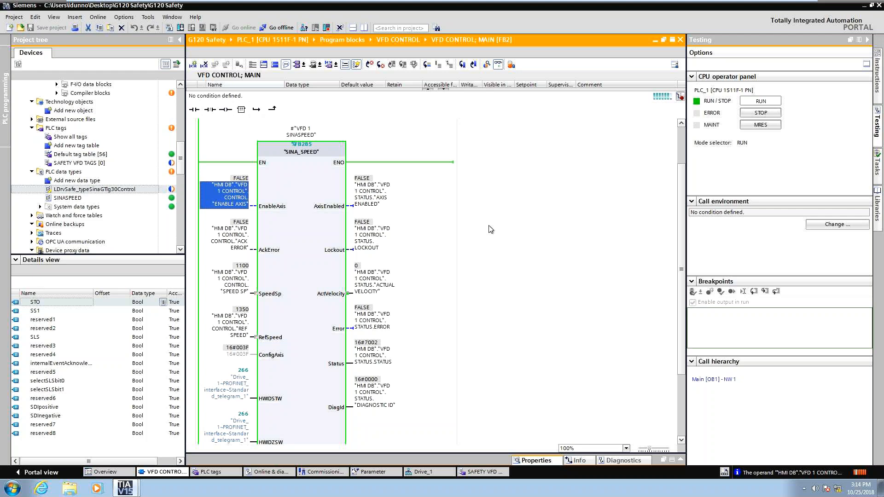
{"action": "right_click", "coordinate": [239, 194]}
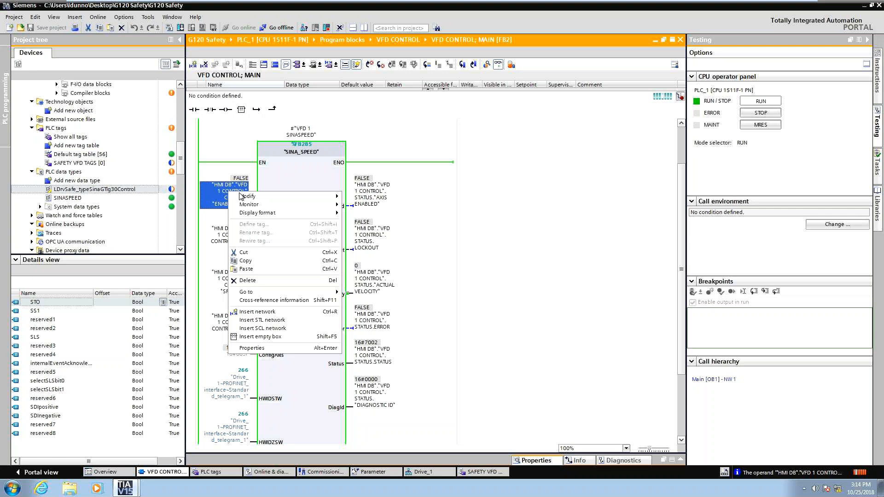
{"action": "left_click", "coordinate": [366, 213]}
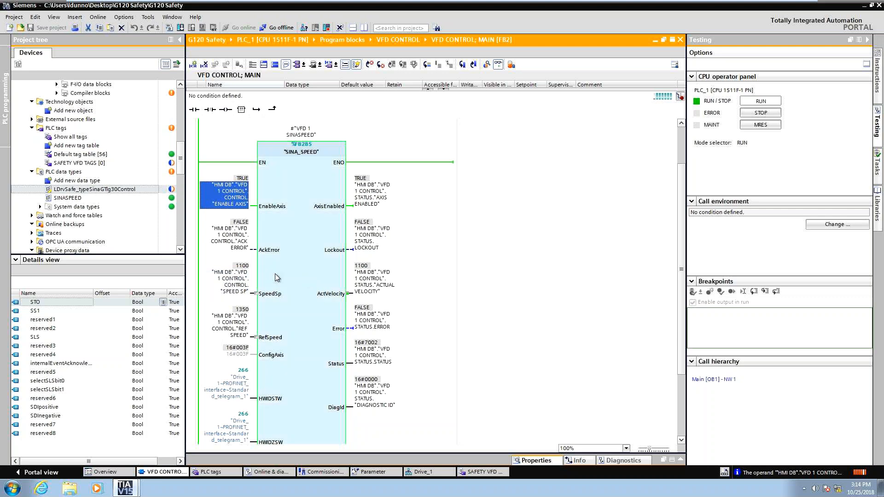
Modify the SpeedSp operand of the SINA_SPEED call to 800.
{"action": "right_click", "coordinate": [232, 291]}
{"action": "left_click", "coordinate": [374, 312]}
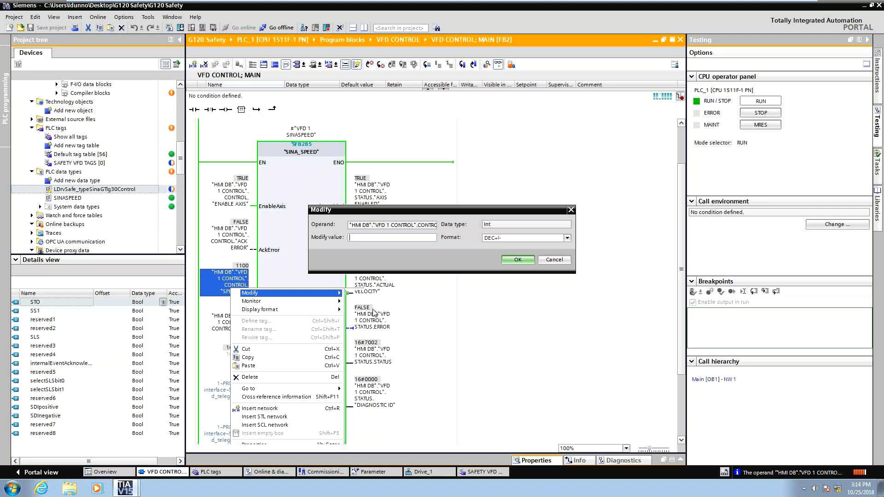
{"action": "type", "text": "800"}
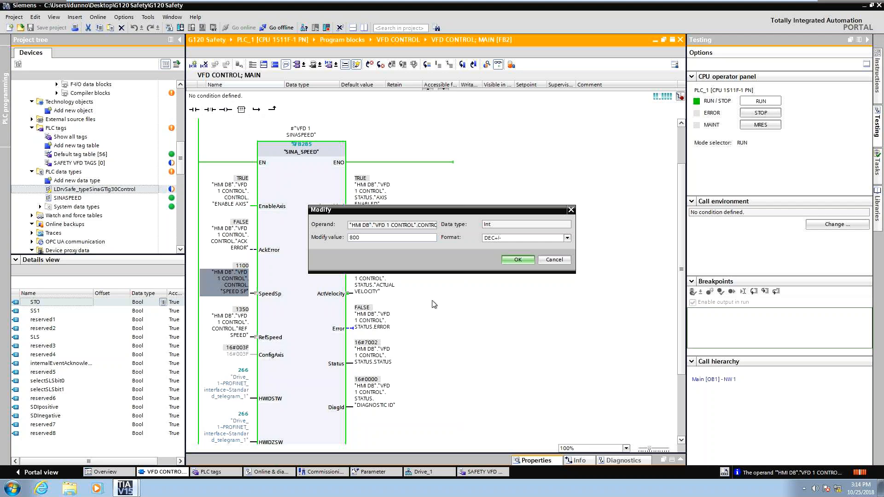
{"action": "left_click", "coordinate": [515, 260]}
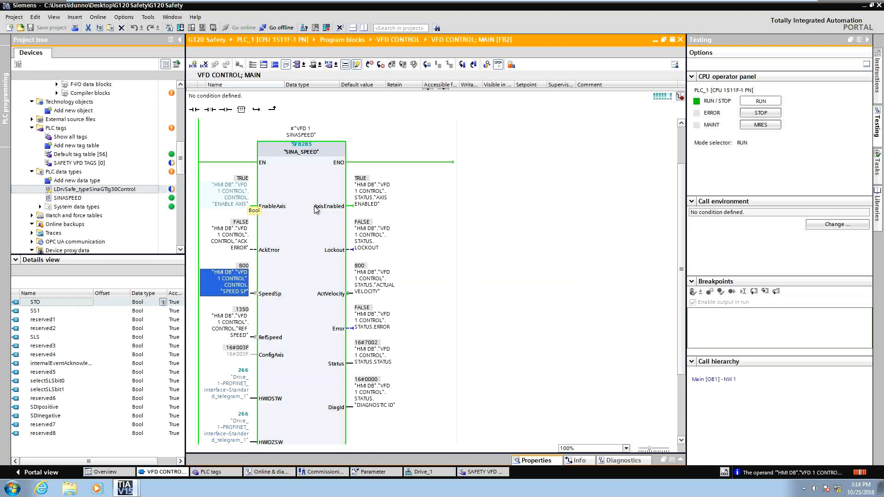
Browse the global library Drive_Lib_S7_1200_1500 down to its 03_SINAMICS master copies.
{"action": "left_click", "coordinate": [877, 206]}
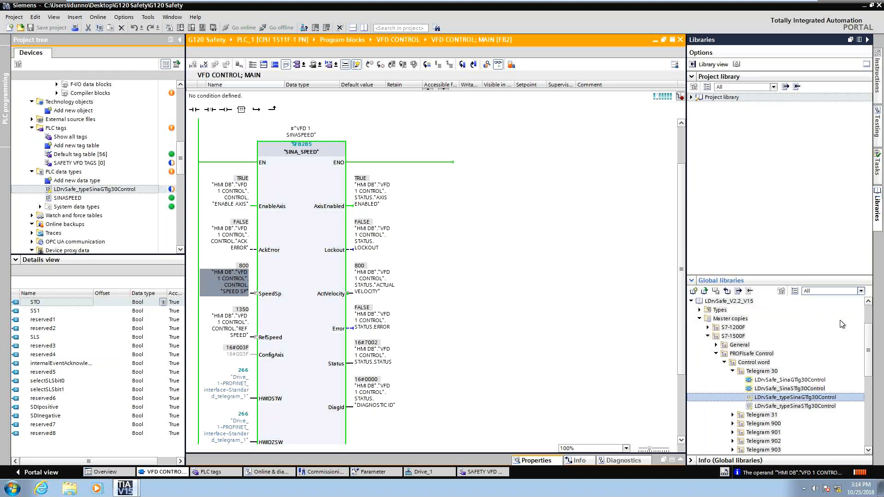
{"action": "scroll", "coordinate": [870, 331], "scroll_direction": "up", "scroll_amount": 2}
{"action": "scroll", "coordinate": [710, 339], "scroll_direction": "up", "scroll_amount": 1}
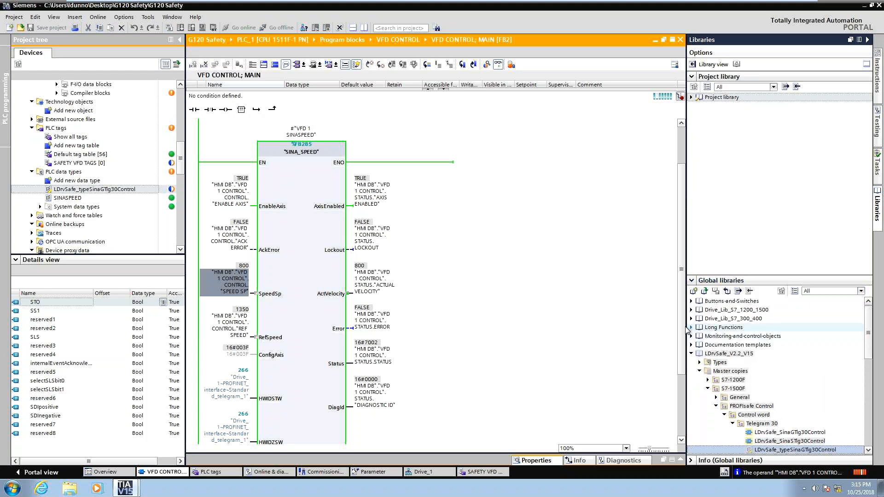
{"action": "left_click", "coordinate": [691, 310]}
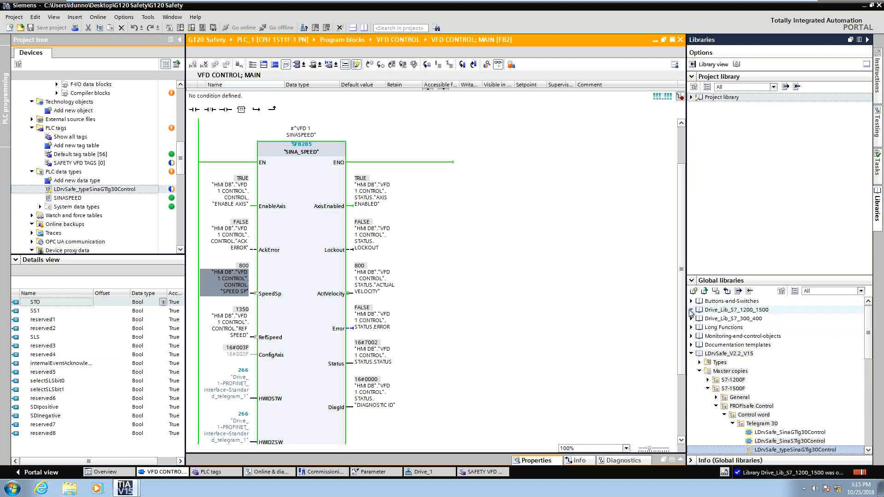
{"action": "left_click", "coordinate": [699, 318]}
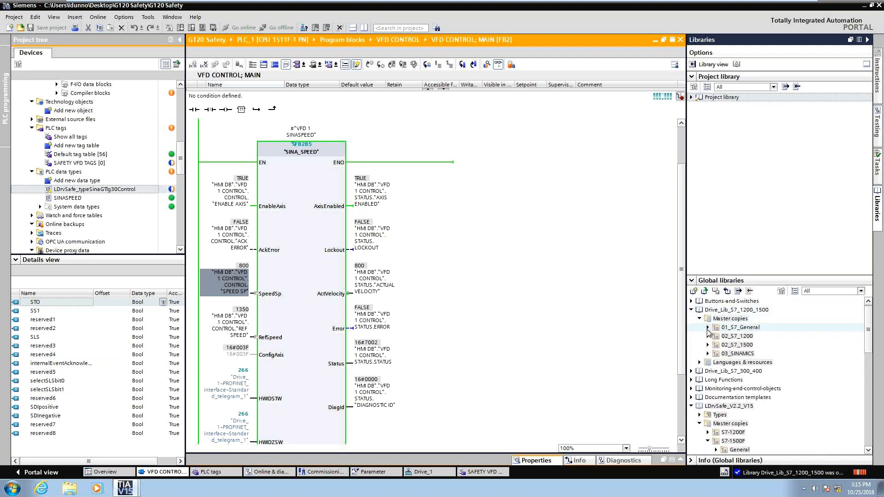
{"action": "left_click", "coordinate": [707, 353]}
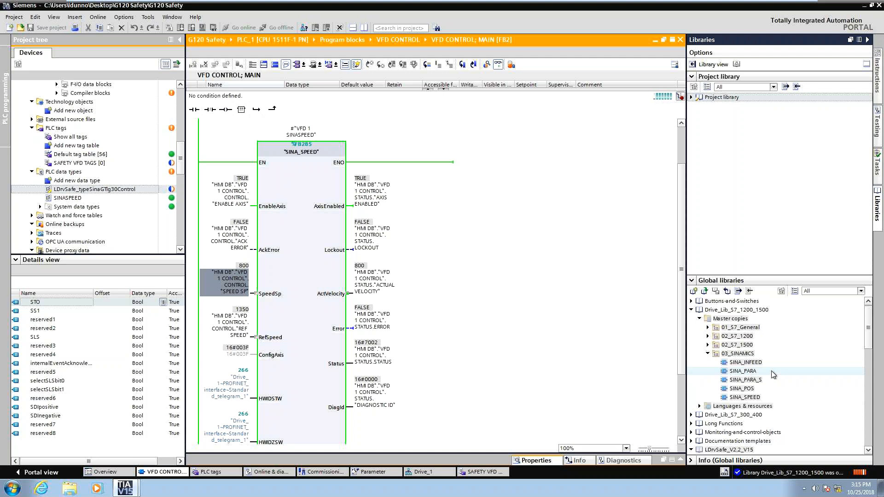
Open the Commissioning editor of Drive_1 from the project tree.
{"action": "scroll", "coordinate": [445, 317], "scroll_direction": "up", "scroll_amount": 3}
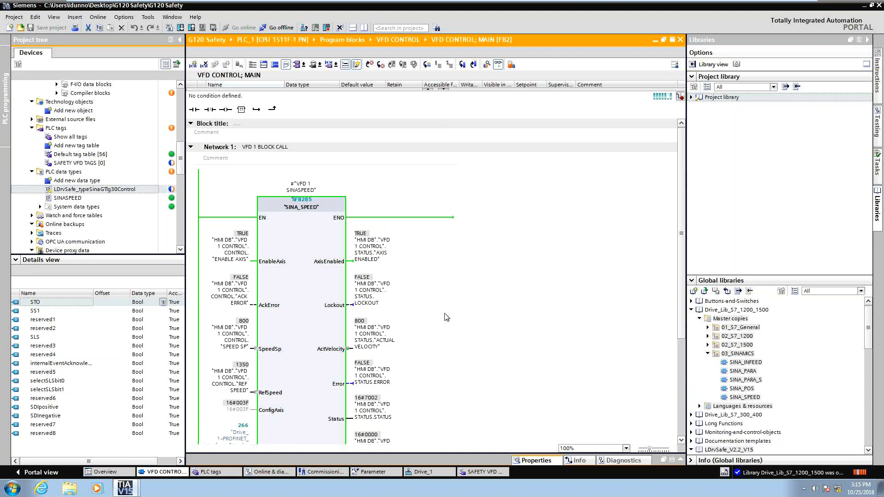
{"action": "scroll", "coordinate": [446, 317], "scroll_direction": "down", "scroll_amount": 3}
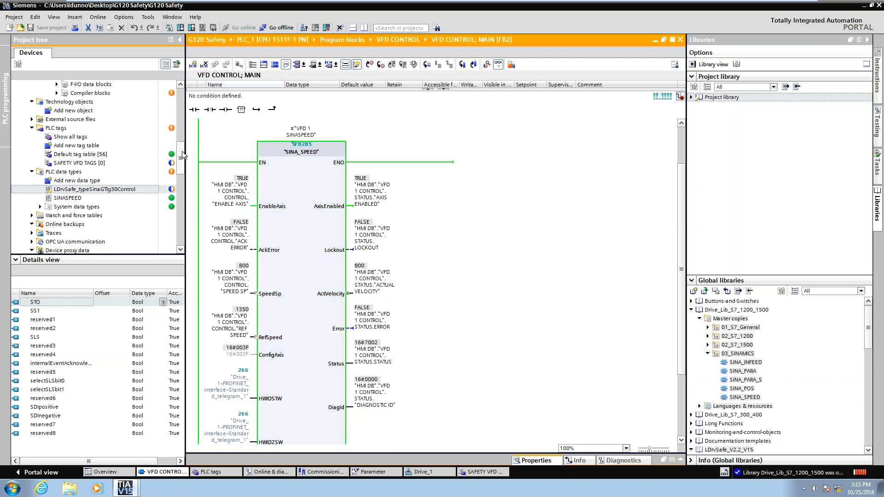
{"action": "left_click_drag", "start_coordinate": [182, 154], "coordinate": [180, 206]}
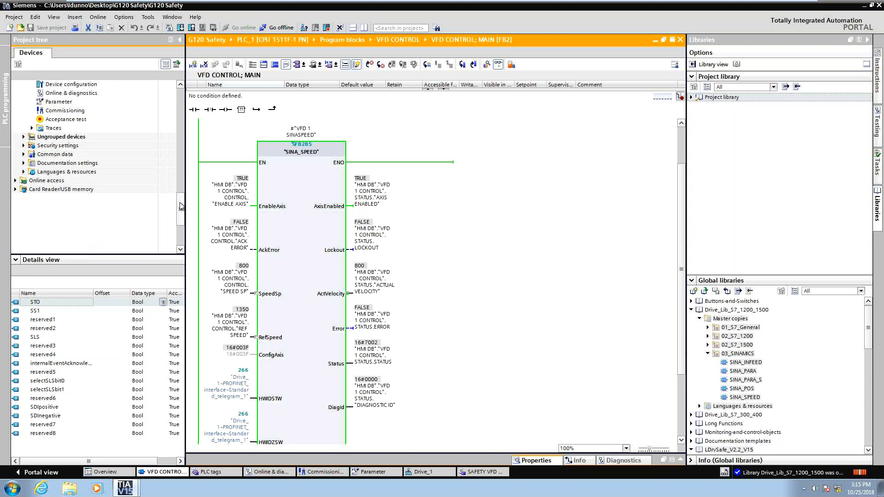
{"action": "scroll", "coordinate": [103, 180], "scroll_direction": "up", "scroll_amount": 2}
{"action": "left_click", "coordinate": [76, 119]}
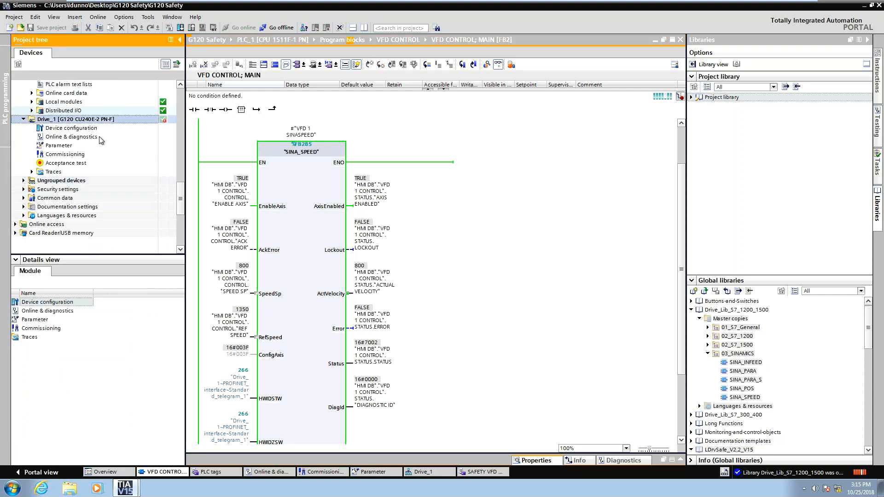
{"action": "double_click", "coordinate": [73, 154]}
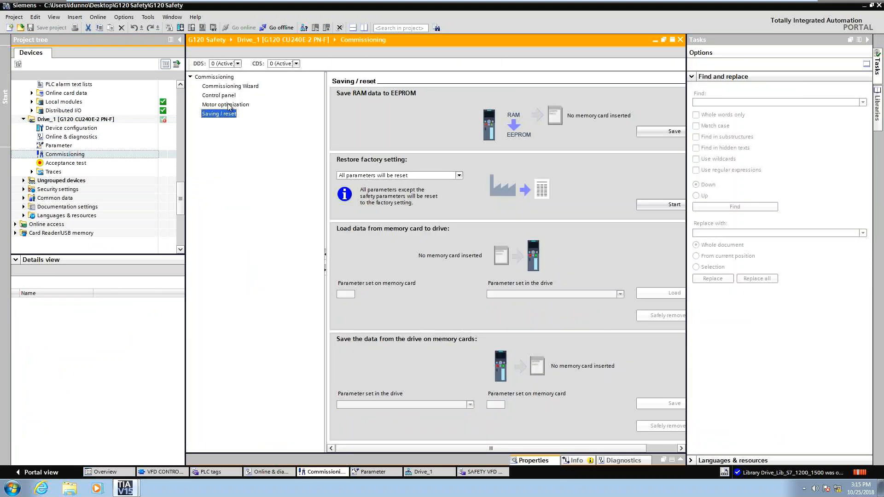
Start the Commissioning Wizard and advance past the Application class and Setpoint specification pages.
{"action": "left_click", "coordinate": [241, 87]}
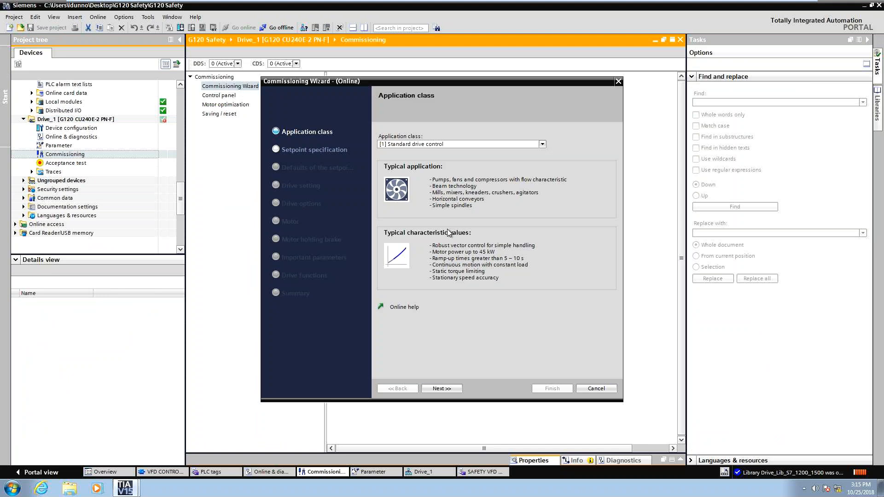
{"action": "left_click", "coordinate": [438, 388]}
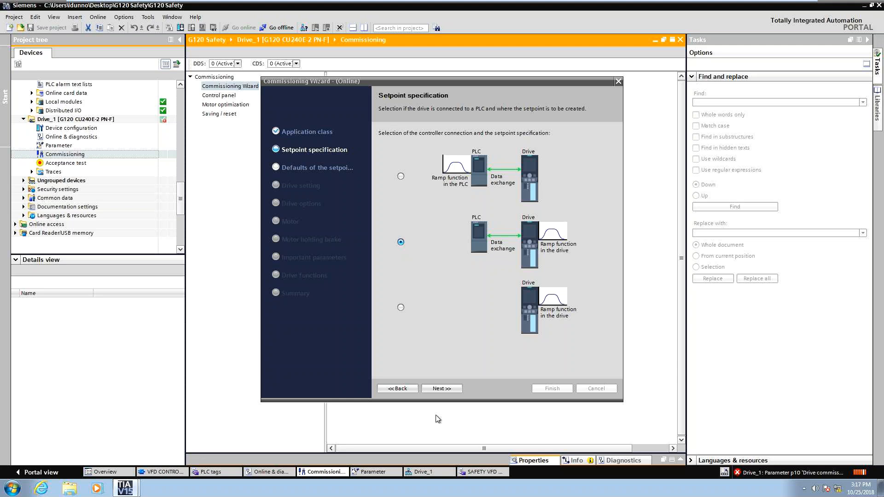
{"action": "left_click", "coordinate": [441, 389]}
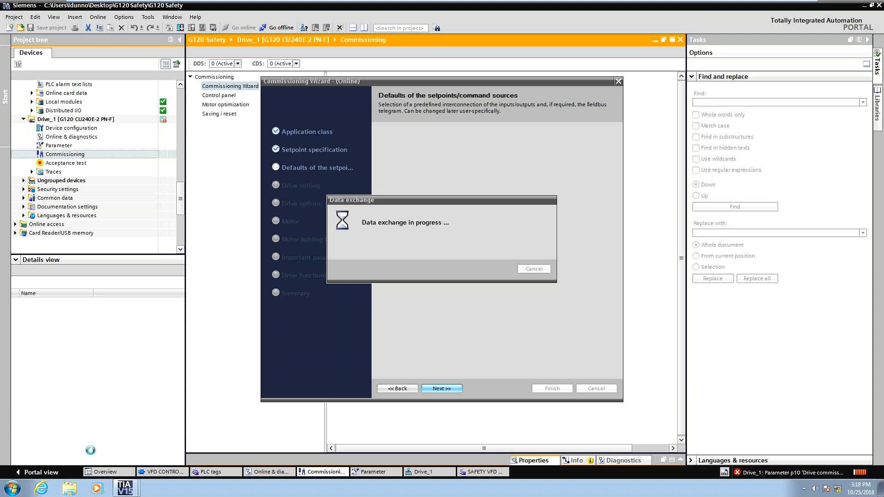
Switch to the other TIA Portal project and examine the safety telegram networks in Main_Safety_RTG1.
{"action": "mouse_move", "coordinate": [118, 489]}
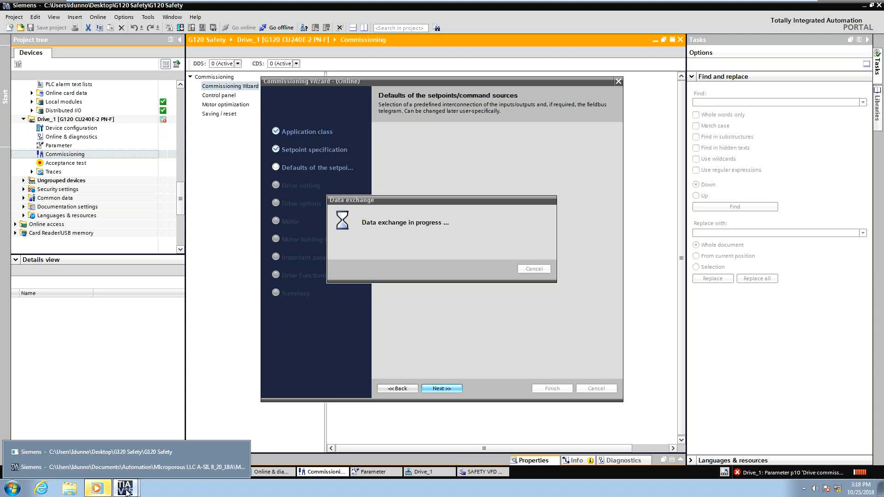
{"action": "left_click", "coordinate": [129, 467]}
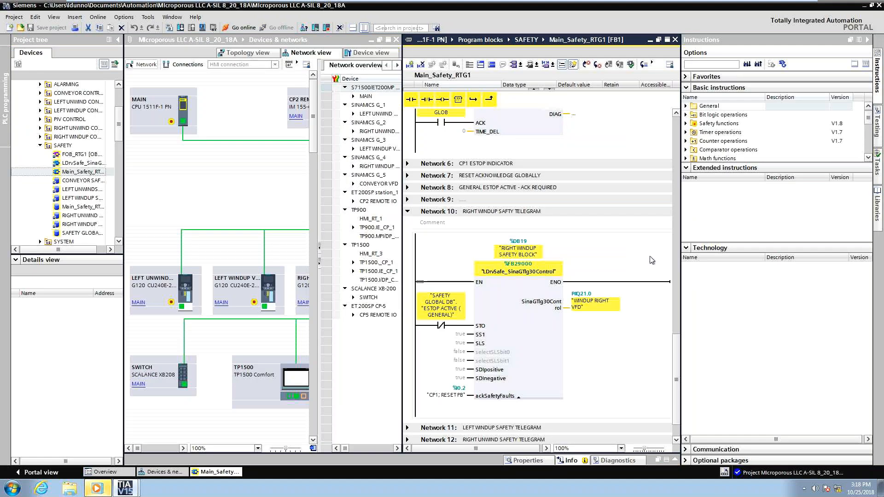
{"action": "scroll", "coordinate": [651, 261], "scroll_direction": "up", "scroll_amount": 15}
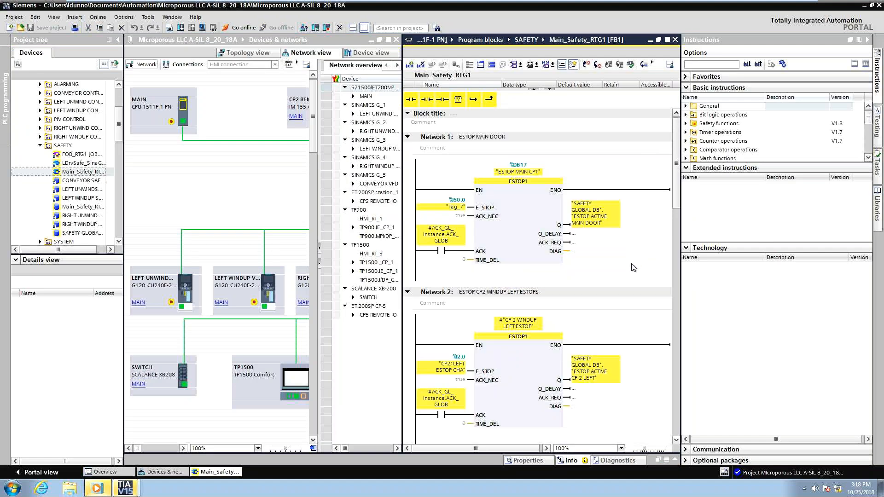
{"action": "scroll", "coordinate": [633, 268], "scroll_direction": "down", "scroll_amount": 10}
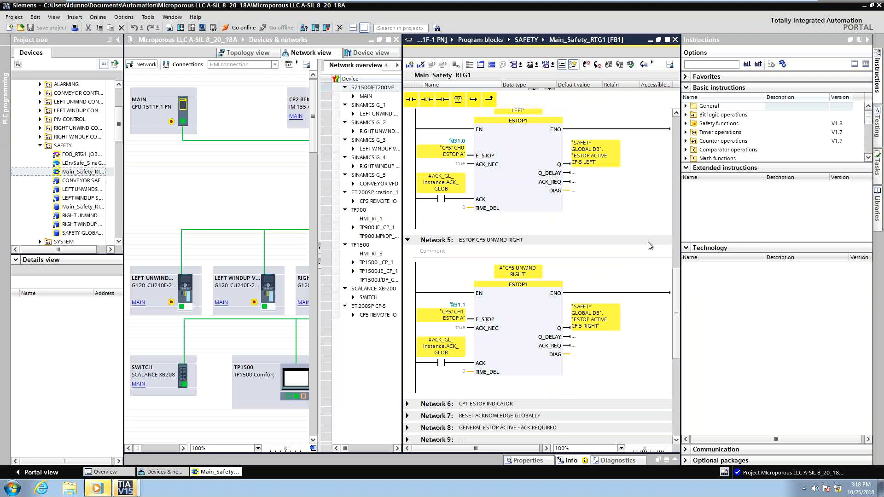
{"action": "scroll", "coordinate": [650, 245], "scroll_direction": "down", "scroll_amount": 6}
{"action": "left_click", "coordinate": [526, 268]}
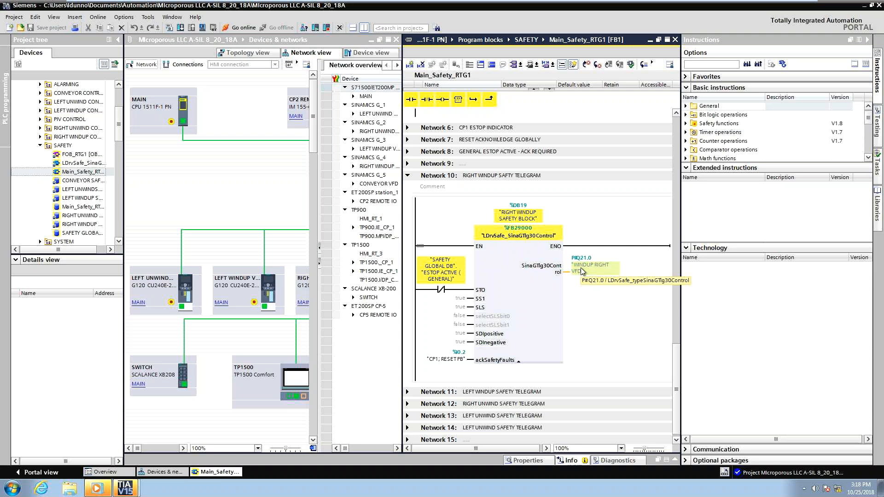
{"action": "left_click", "coordinate": [129, 492]}
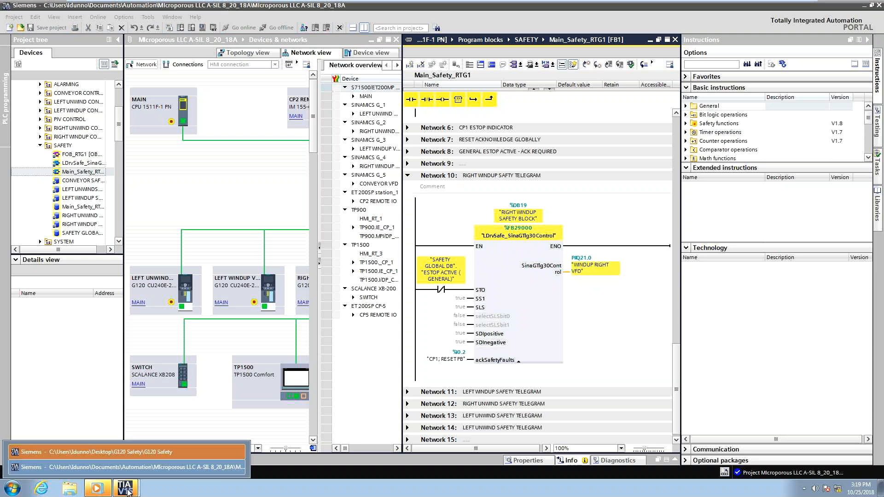
Switch back to the G120 Safety project and advance the Commissioning Wizard past the setpoint defaults page, closing the accidentally opened Media Player.
{"action": "left_click", "coordinate": [236, 452]}
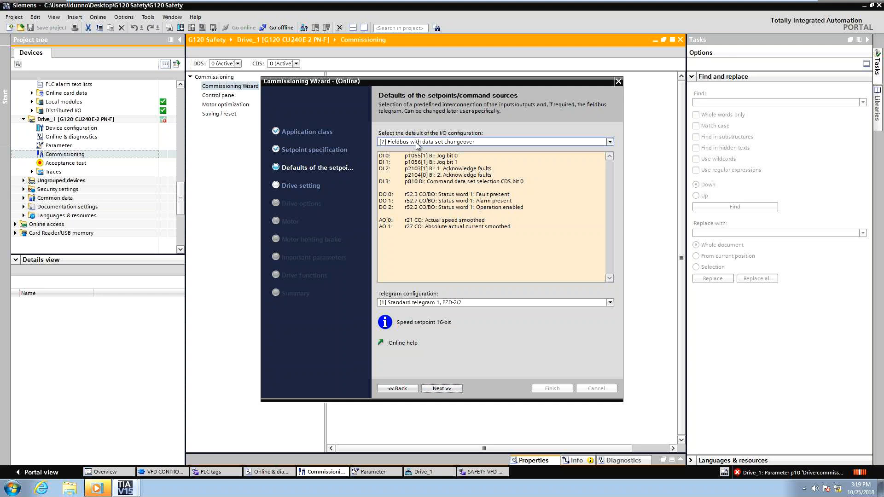
{"action": "left_click", "coordinate": [442, 389]}
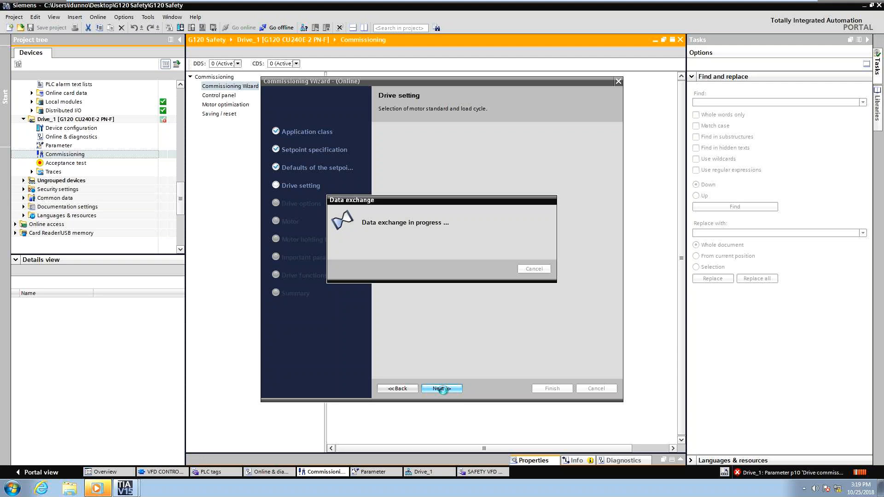
{"action": "left_click", "coordinate": [95, 489]}
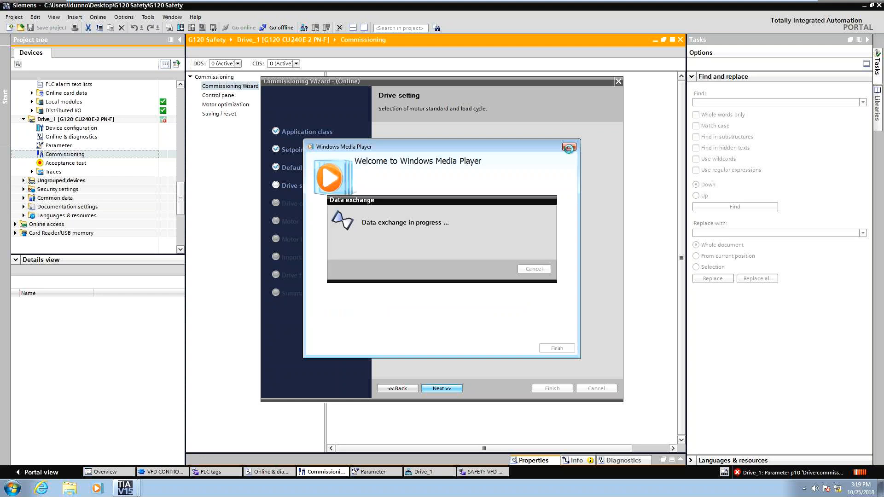
{"action": "left_click", "coordinate": [569, 147]}
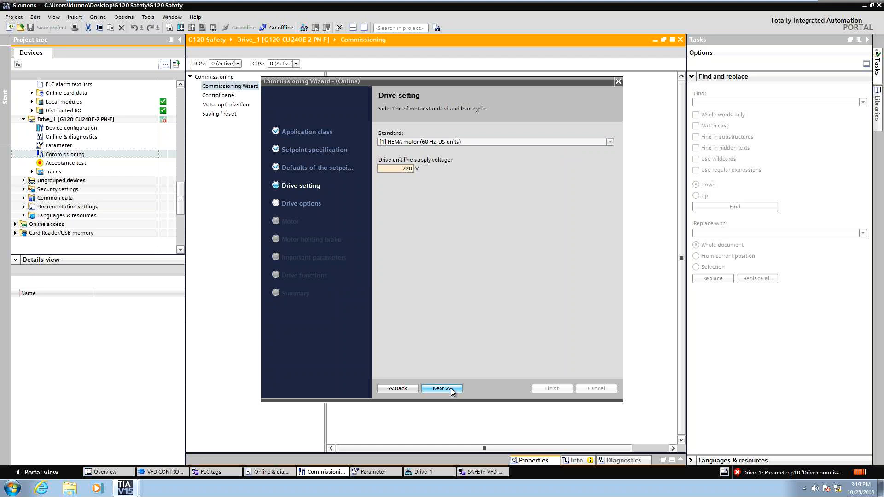
Continue through the Drive setting, Drive options, Motor and Motor holding brake pages with their current settings.
{"action": "left_click", "coordinate": [402, 168]}
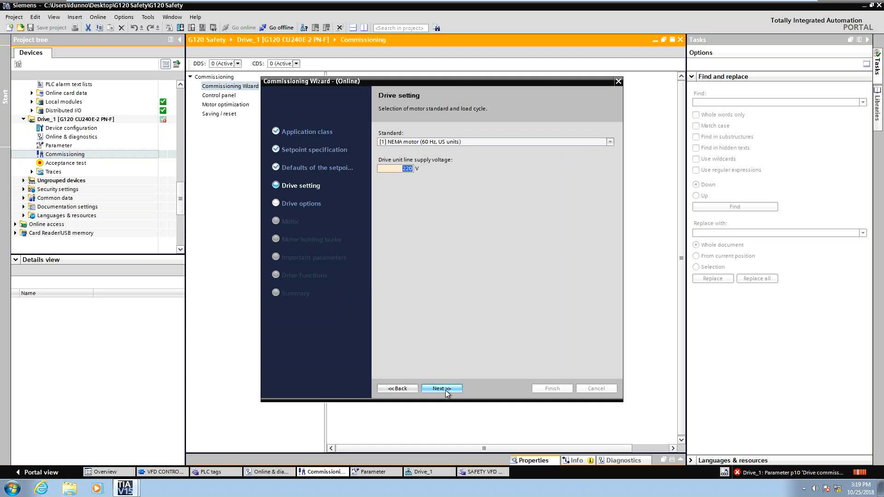
{"action": "left_click", "coordinate": [444, 389]}
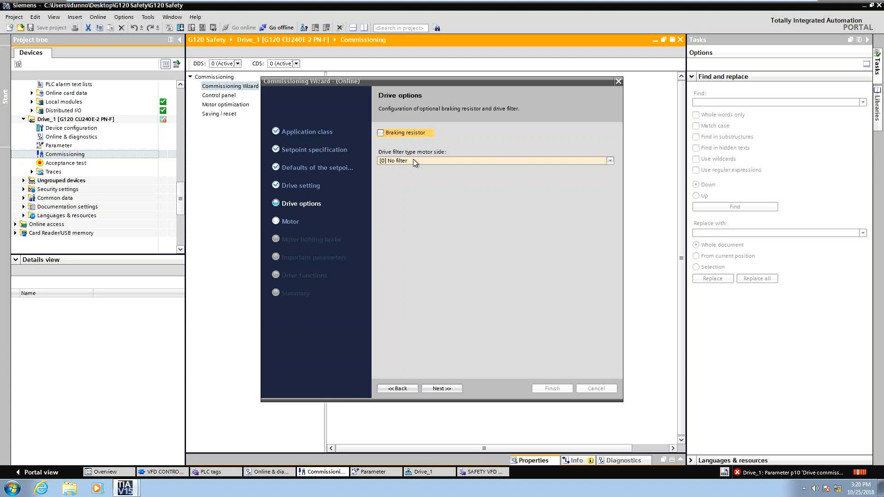
{"action": "left_click", "coordinate": [430, 390]}
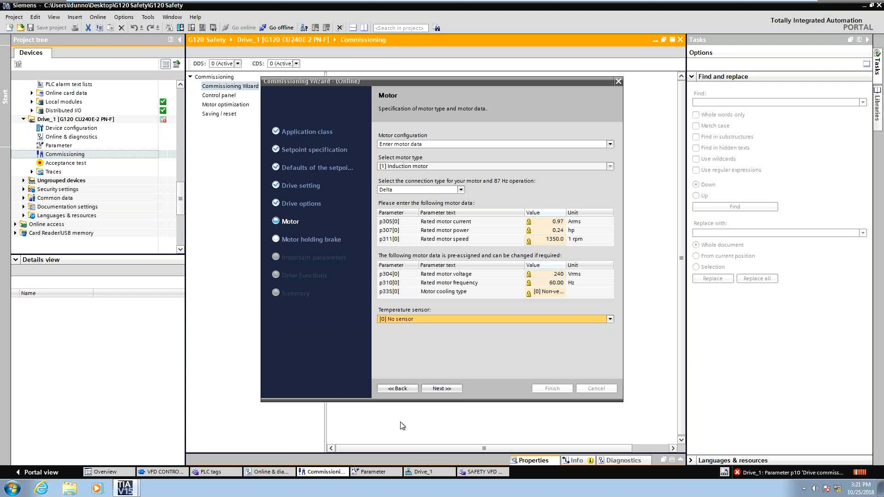
{"action": "left_click", "coordinate": [449, 388]}
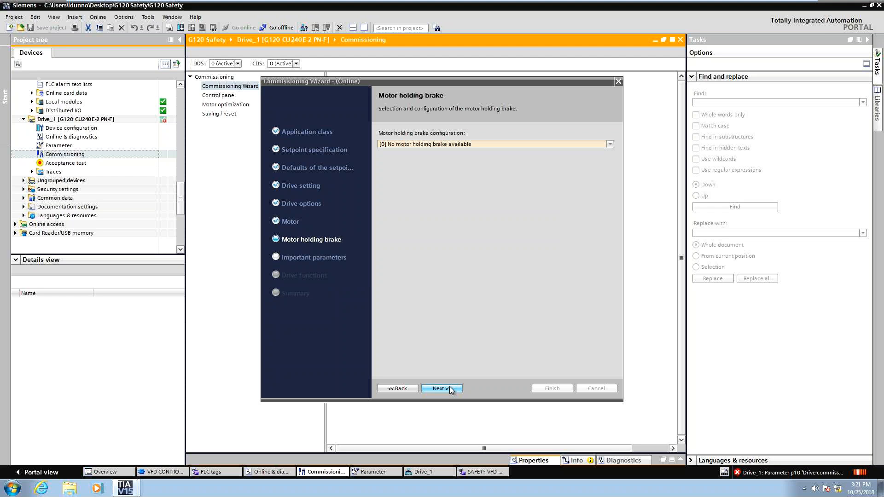
{"action": "left_click", "coordinate": [450, 388]}
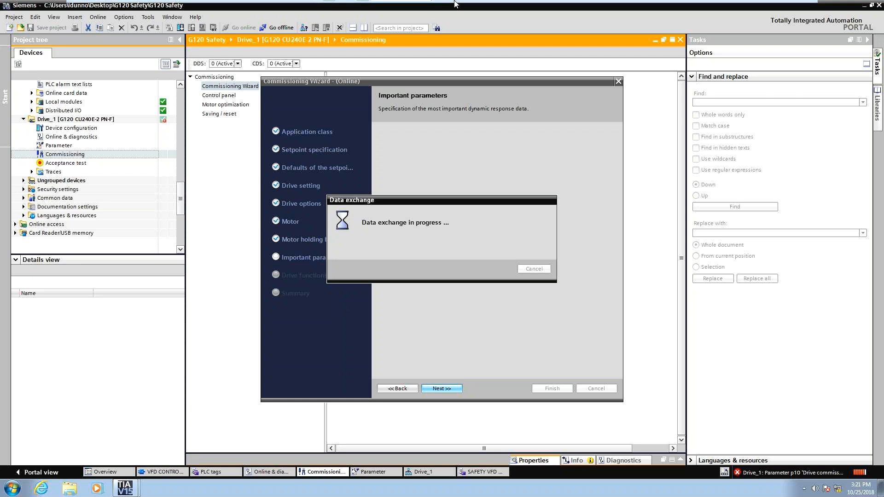
{"action": "left_click", "coordinate": [786, 6]}
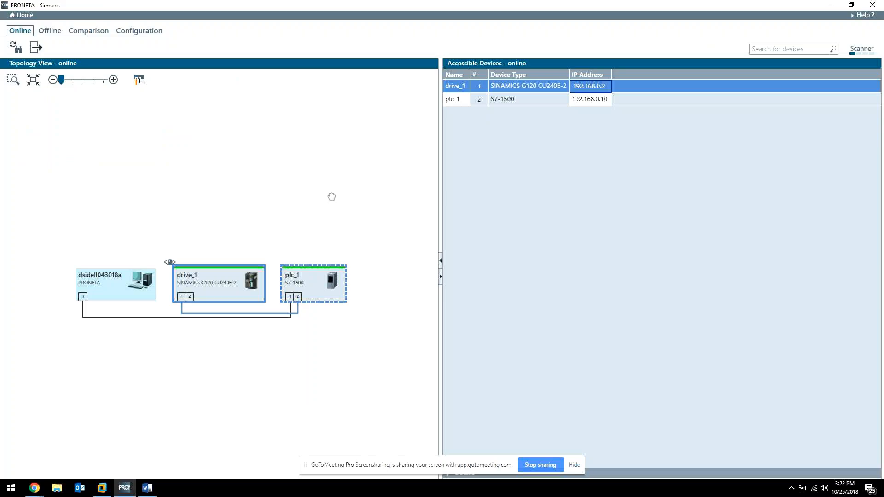
{"action": "mouse_move", "coordinate": [35, 488]}
{"action": "left_click", "coordinate": [47, 449]}
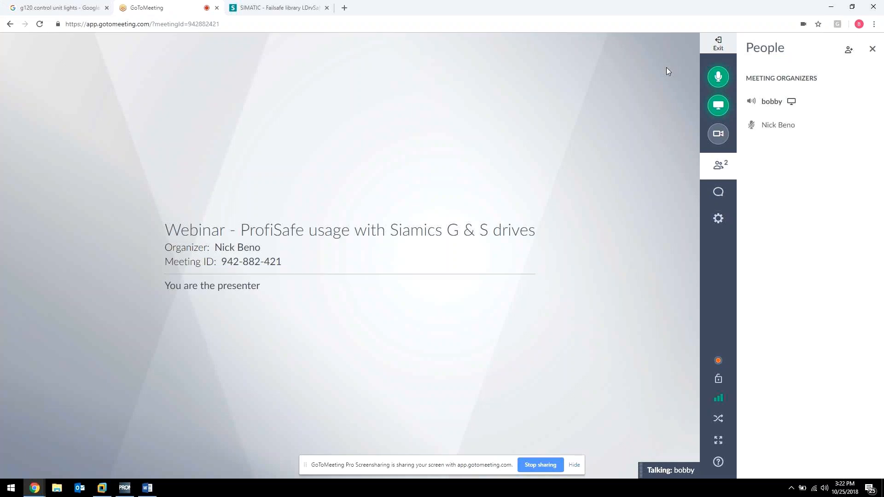
{"action": "left_click", "coordinate": [833, 7]}
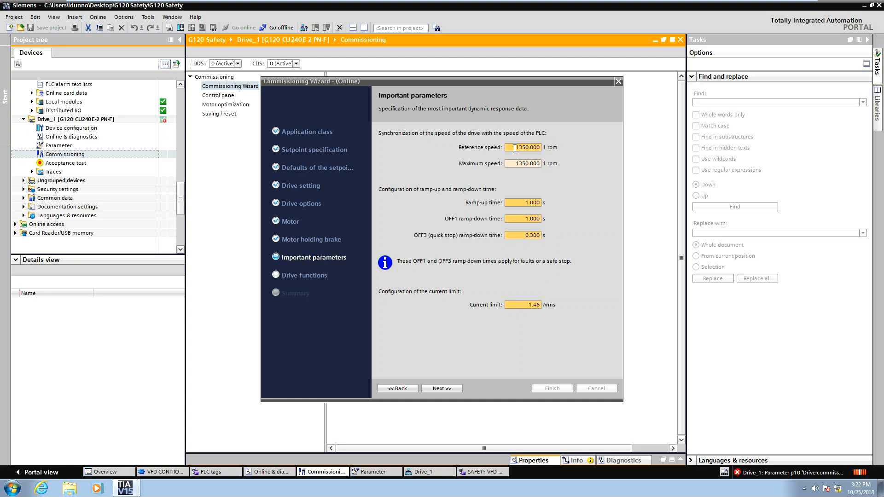
Inspect the reference and maximum speed fields on the Important parameters page and move on to Drive functions.
{"action": "left_click_drag", "start_coordinate": [515, 148], "coordinate": [556, 146]}
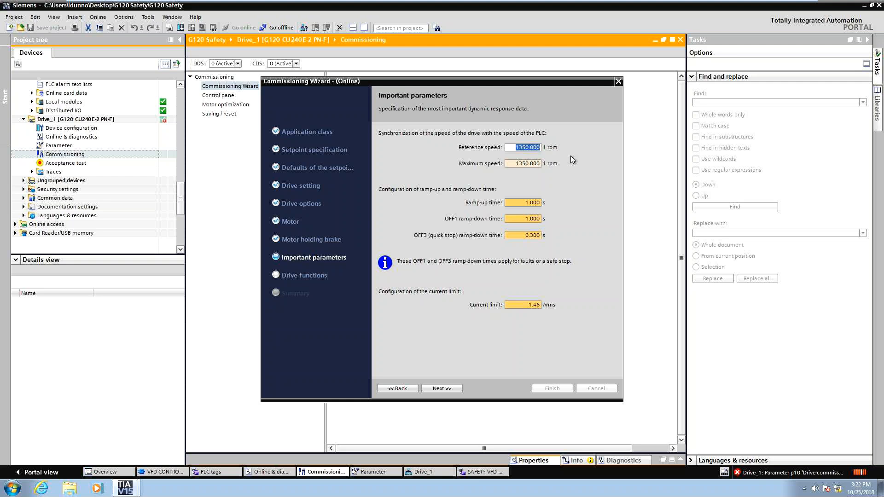
{"action": "left_click", "coordinate": [514, 148]}
{"action": "left_click_drag", "start_coordinate": [514, 148], "coordinate": [546, 169]}
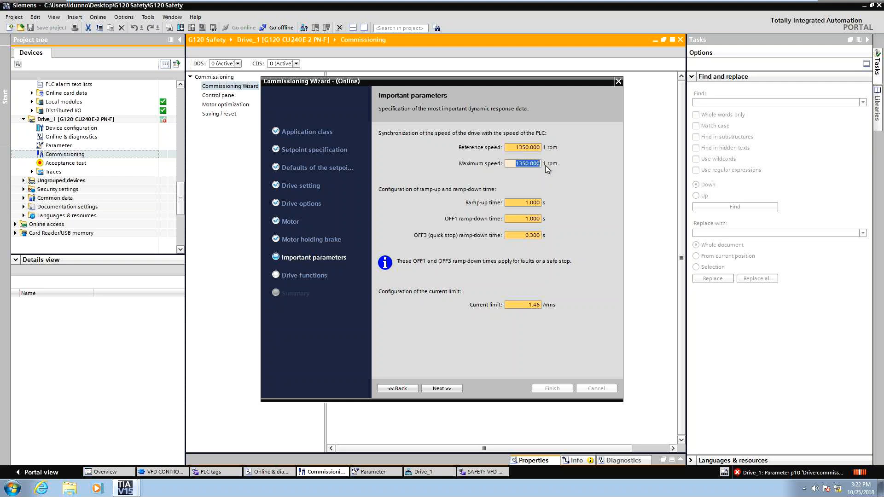
{"action": "double_click", "coordinate": [511, 146]}
{"action": "left_click", "coordinate": [518, 147]}
{"action": "key", "text": "Tab"}
{"action": "left_click", "coordinate": [511, 164]}
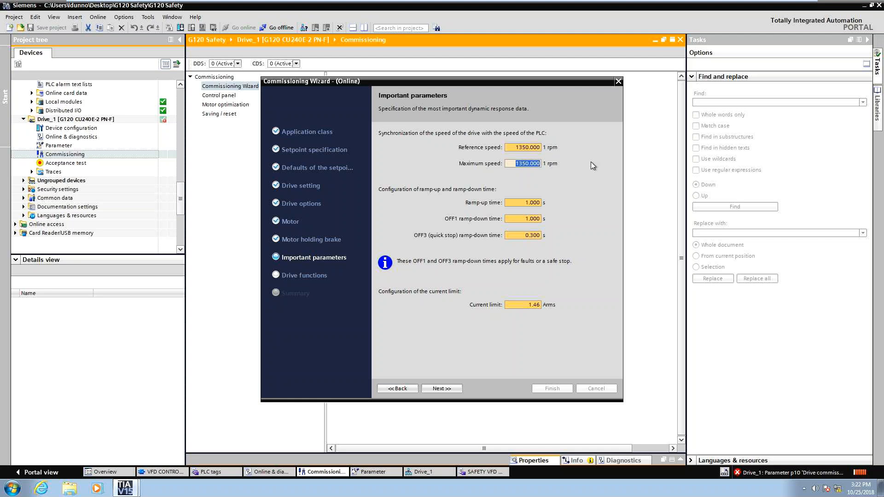
{"action": "left_click", "coordinate": [516, 162]}
{"action": "left_click", "coordinate": [441, 388]}
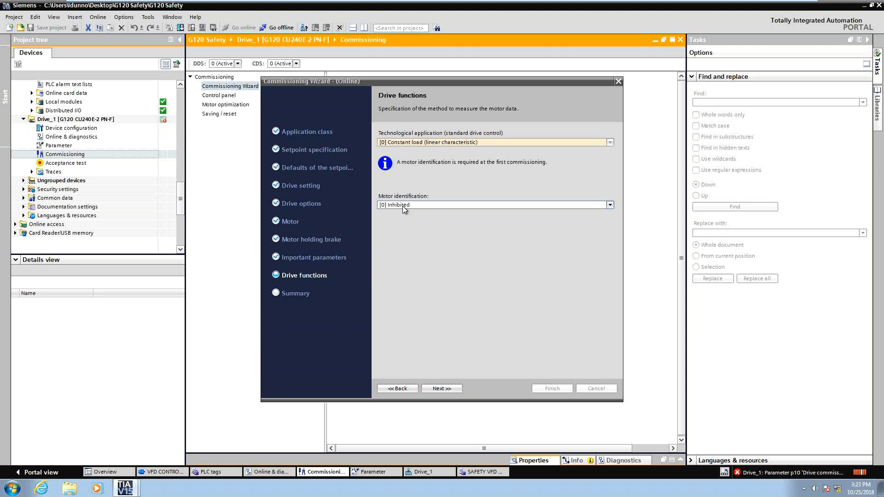
Advance to the Summary page and finish the quick commissioning of Drive_1.
{"action": "left_click", "coordinate": [442, 388]}
{"action": "left_click", "coordinate": [550, 387]}
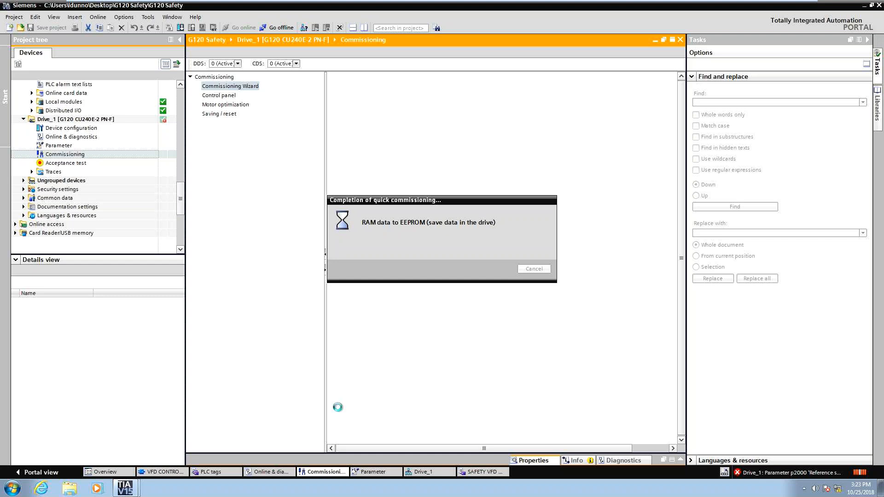
In the VFD CONTROL block, modify the SINA_SPEED ENABLE AXIS control tag to FALSE and go offline from the PLC.
{"action": "left_click", "coordinate": [161, 472]}
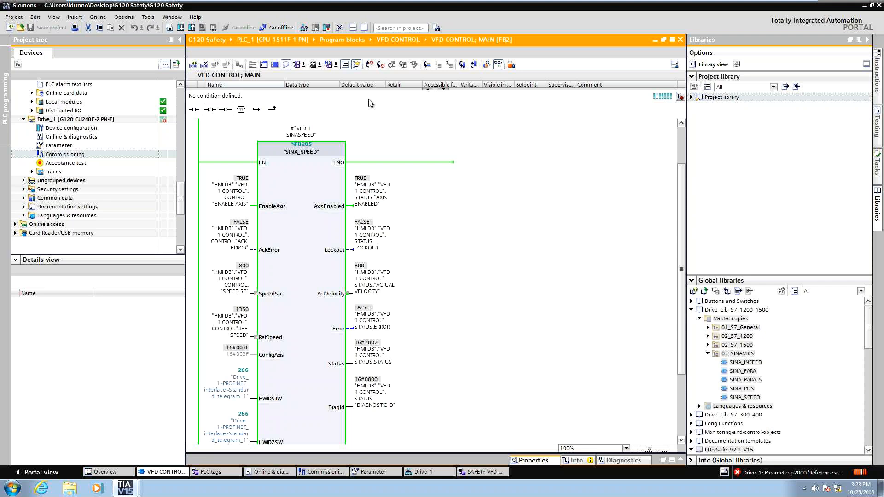
{"action": "left_click", "coordinate": [224, 200]}
{"action": "right_click", "coordinate": [223, 198]}
{"action": "mouse_move", "coordinate": [242, 201]}
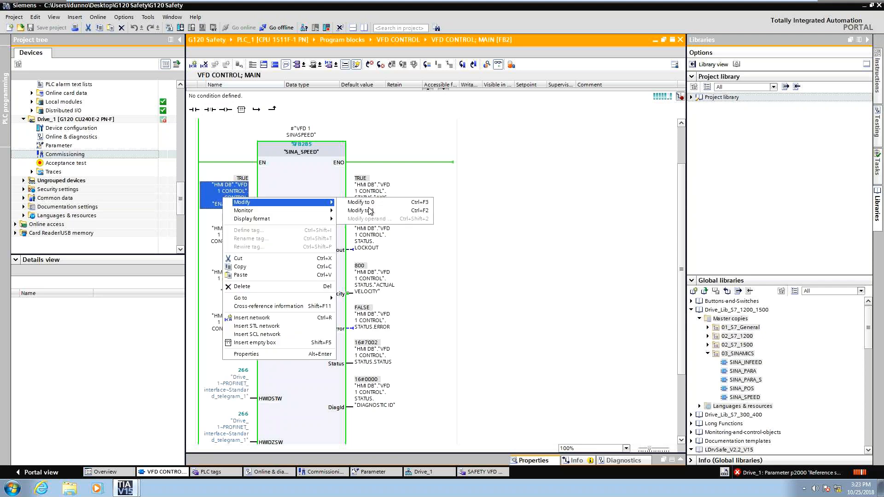
{"action": "left_click", "coordinate": [368, 208]}
{"action": "key", "text": "ctrl+m"}
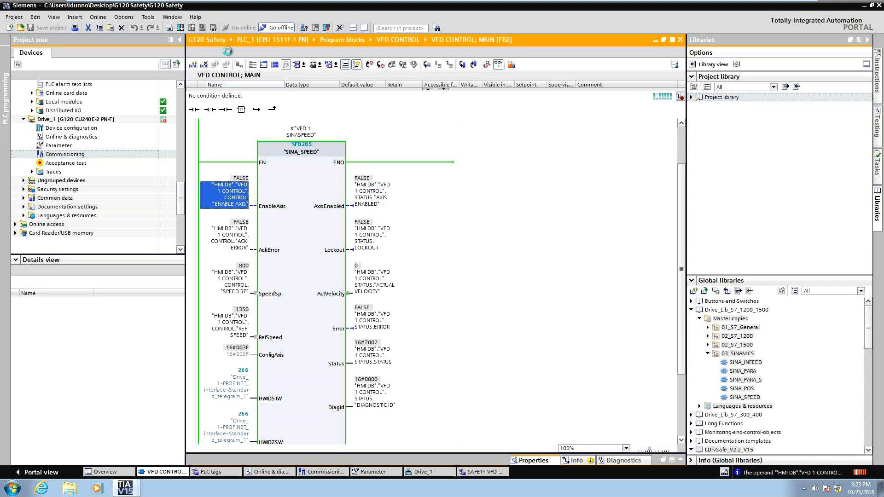
Open Drive_1's PROFINET telegram configuration and take the drive offline.
{"action": "left_click", "coordinate": [417, 473]}
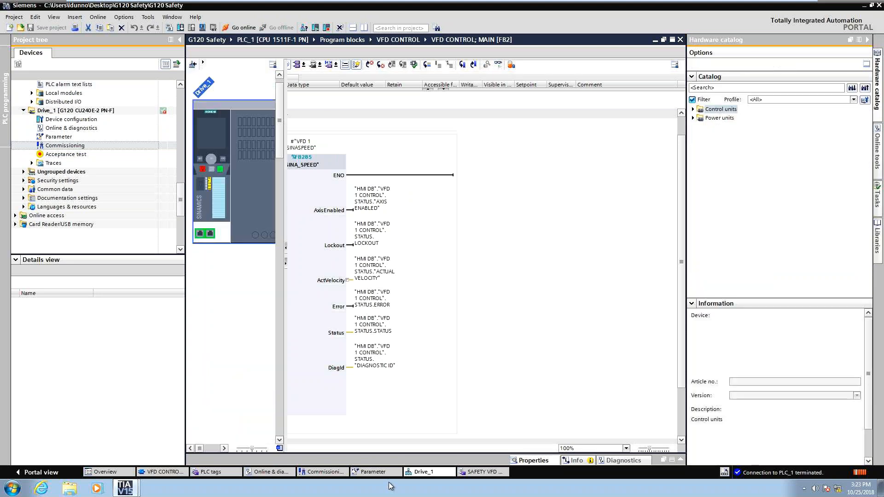
{"action": "double_click", "coordinate": [219, 167]}
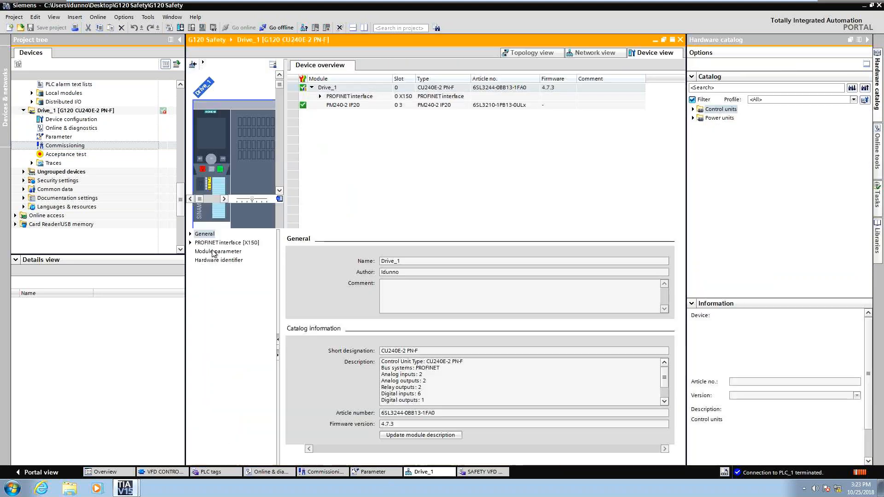
{"action": "left_click", "coordinate": [190, 243]}
{"action": "left_click", "coordinate": [230, 269]}
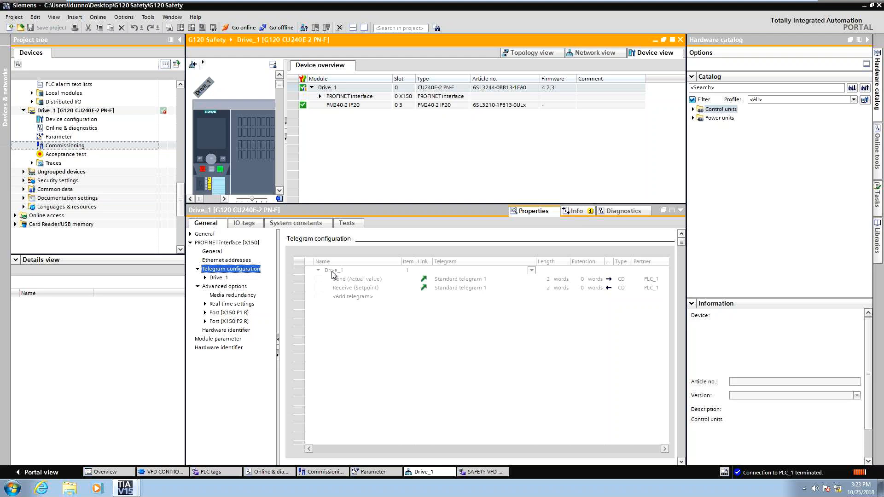
{"action": "left_click", "coordinate": [278, 28]}
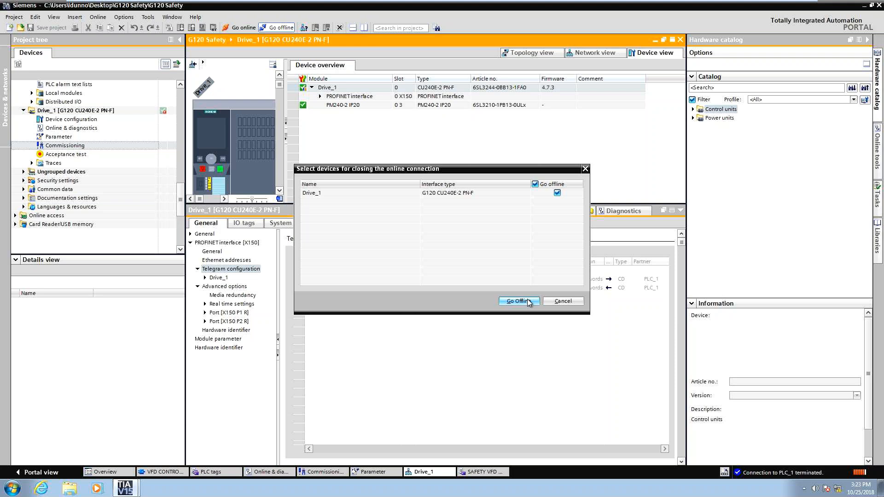
{"action": "left_click", "coordinate": [528, 300]}
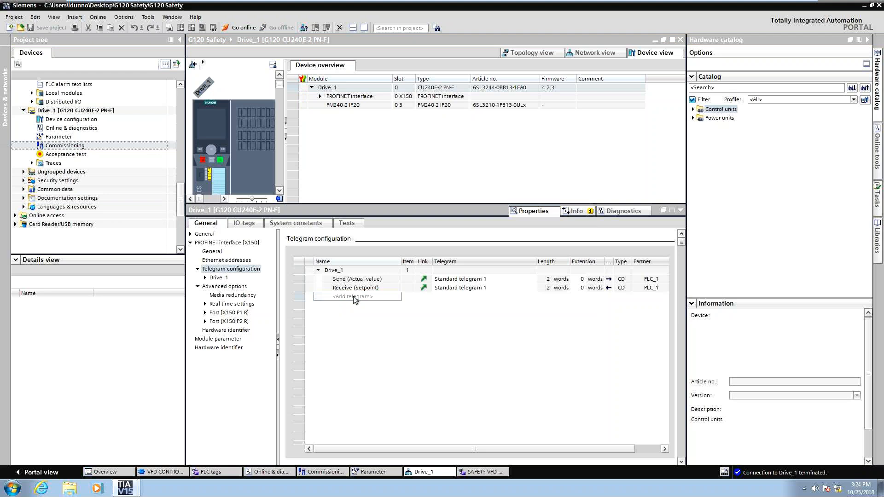
Add a safety telegram (PROFIsafe telegram 30) to Drive_1 and review its partner data areas.
{"action": "left_click", "coordinate": [356, 299]}
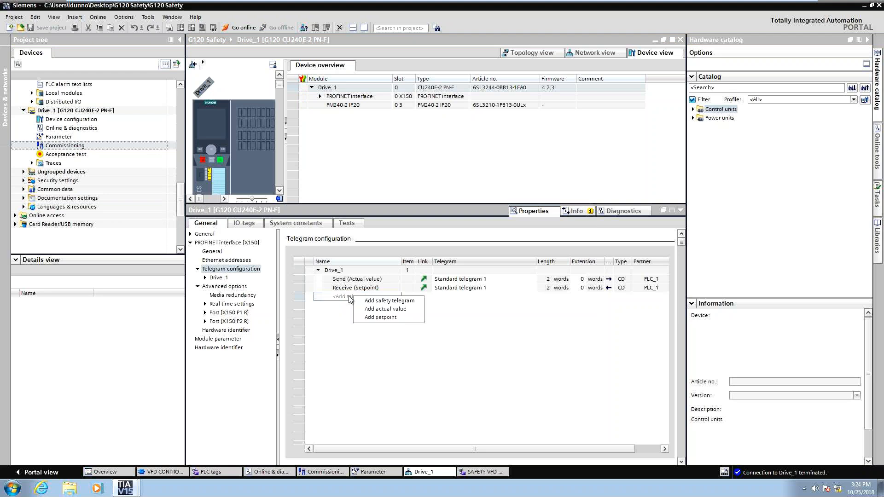
{"action": "left_click", "coordinate": [411, 301]}
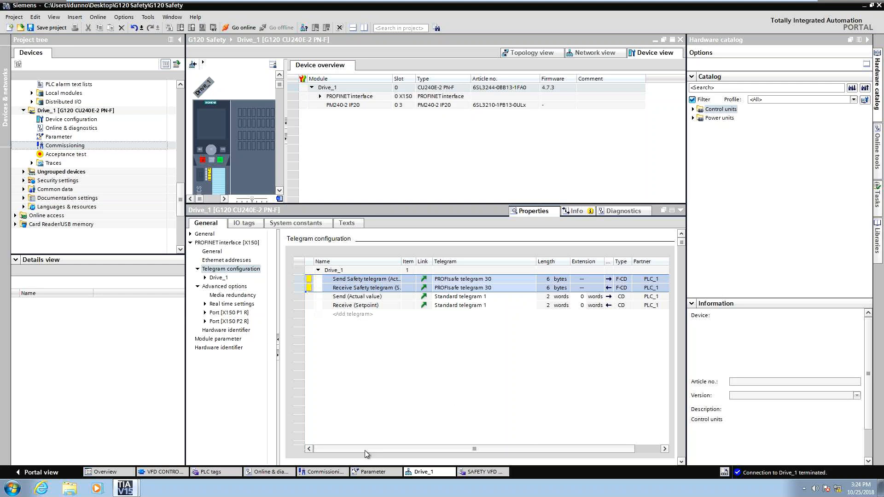
{"action": "left_click_drag", "start_coordinate": [366, 451], "coordinate": [419, 450]}
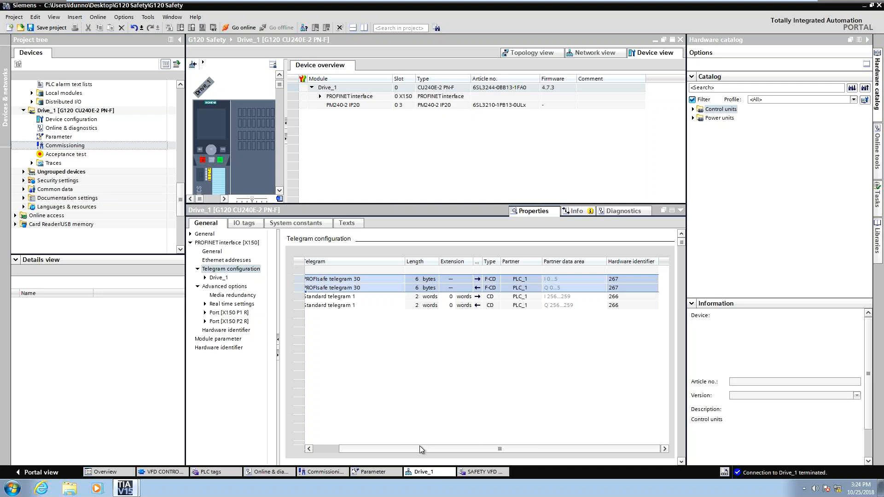
{"action": "left_click", "coordinate": [555, 279]}
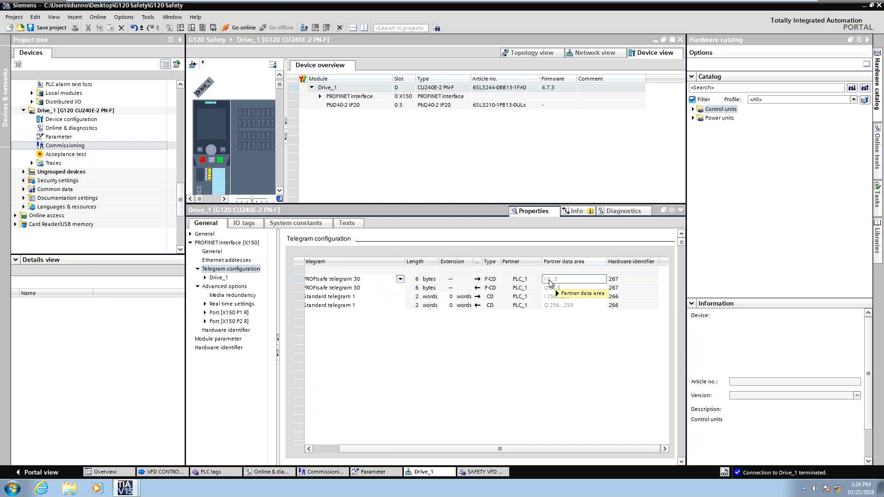
{"action": "left_click", "coordinate": [551, 288]}
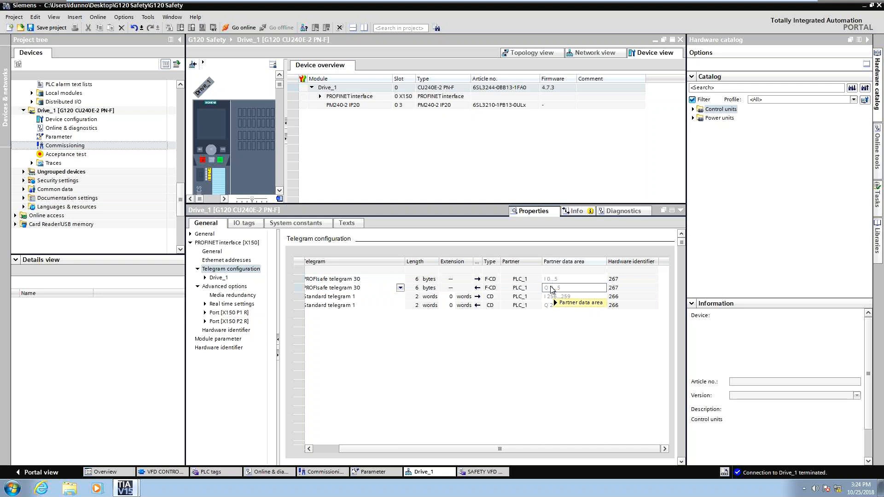
{"action": "key", "text": "Up"}
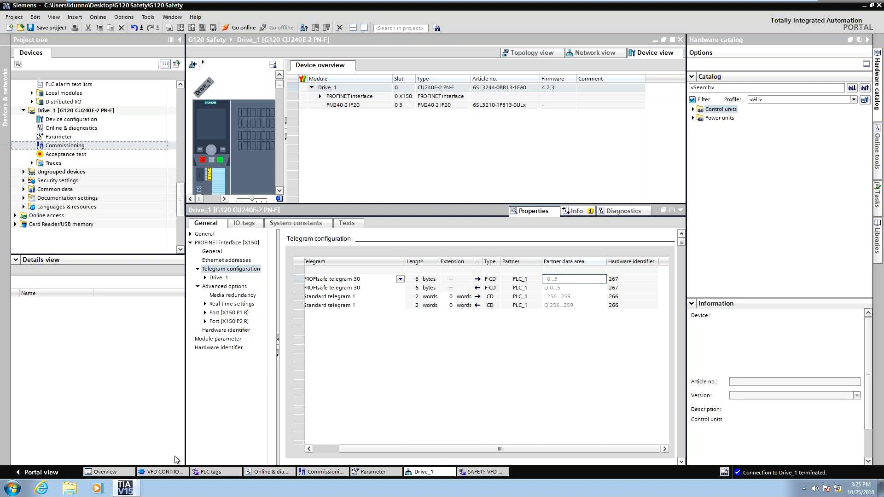
Open Main_Safety_RTG1 and browse the LDrvSafe_V2.2_V15 global library to its S7-1500F Telegram 30 master copies.
{"action": "left_click", "coordinate": [122, 129]}
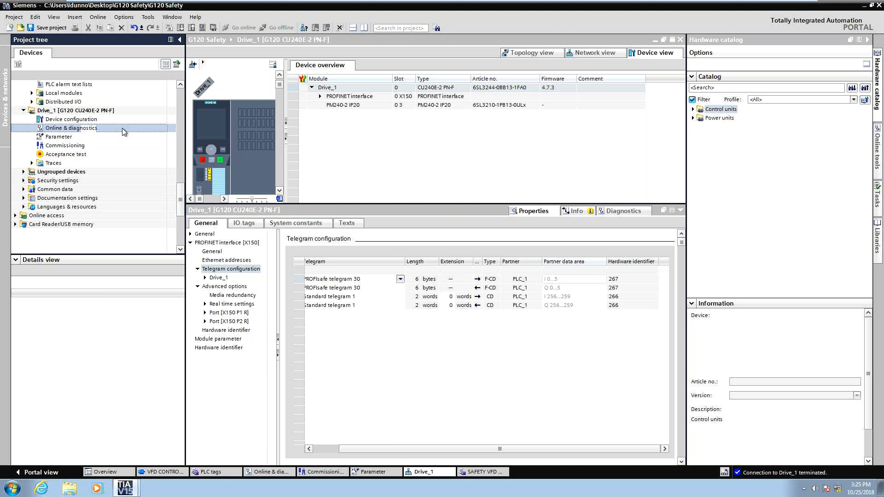
{"action": "scroll", "coordinate": [122, 129], "scroll_direction": "up", "scroll_amount": 15}
{"action": "left_click", "coordinate": [98, 233]}
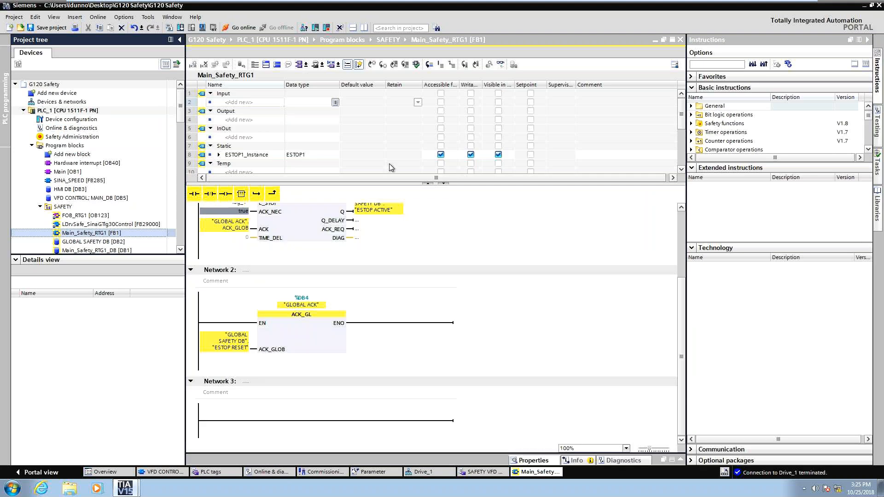
{"action": "left_click_drag", "start_coordinate": [389, 183], "coordinate": [376, 95]}
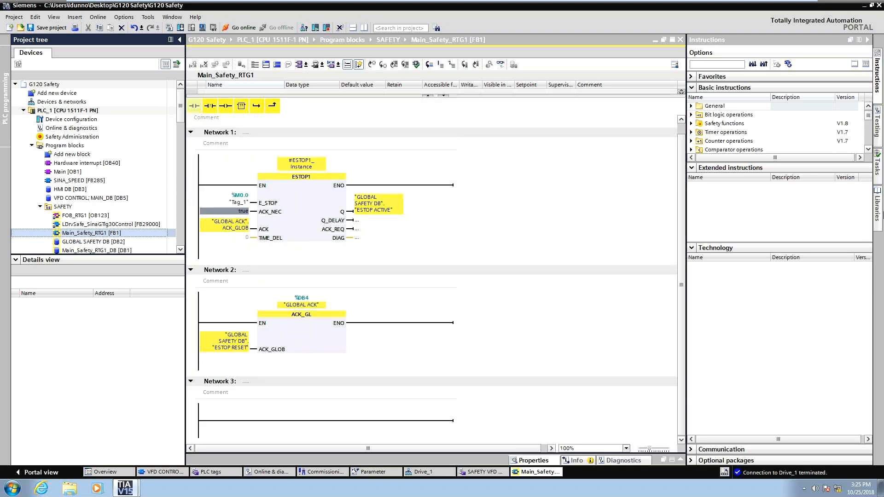
{"action": "left_click", "coordinate": [878, 209]}
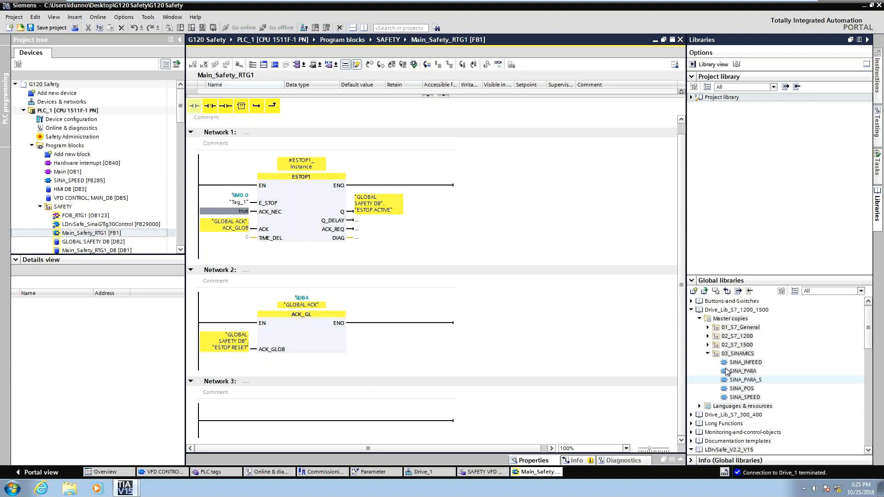
{"action": "left_click_drag", "start_coordinate": [868, 323], "coordinate": [837, 360]}
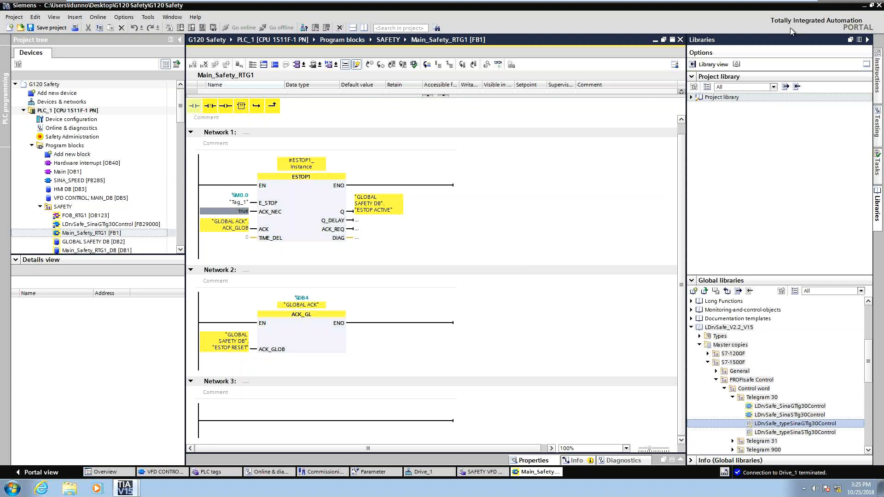
Open the LDrvSafe library download page linked in the how-to document and review its contents.
{"action": "left_click", "coordinate": [783, 6]}
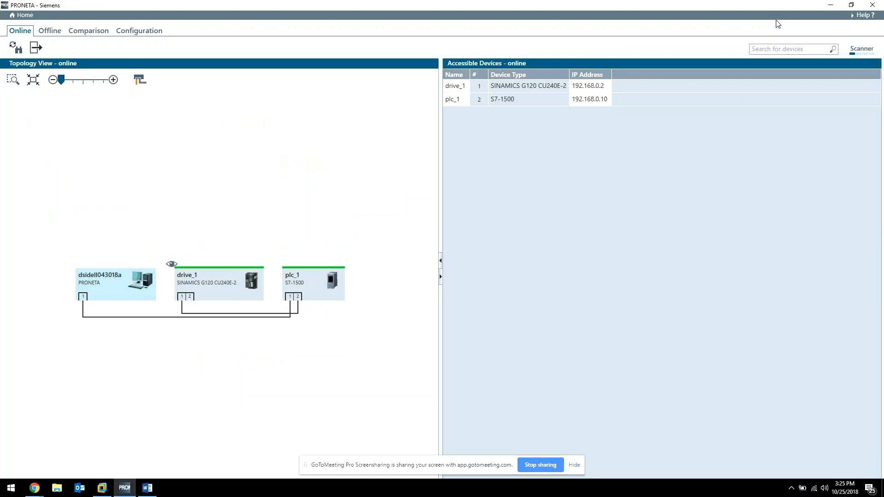
{"action": "left_click", "coordinate": [830, 6]}
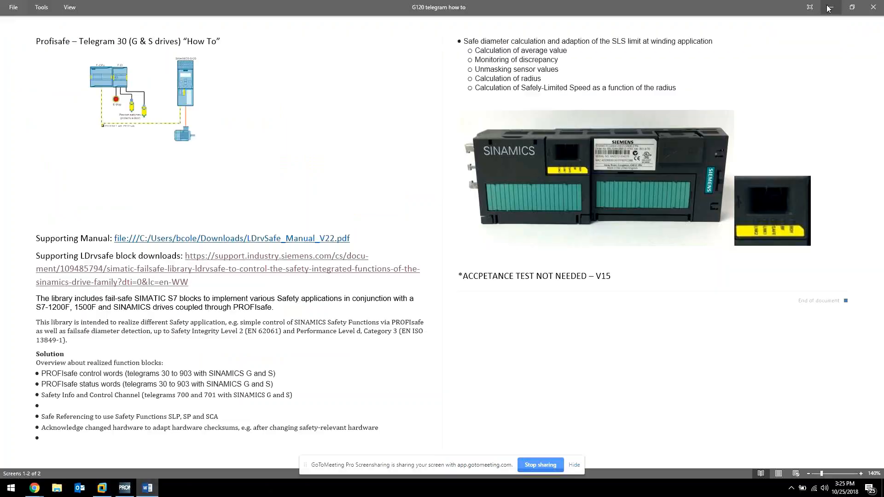
{"action": "left_click", "coordinate": [191, 275]}
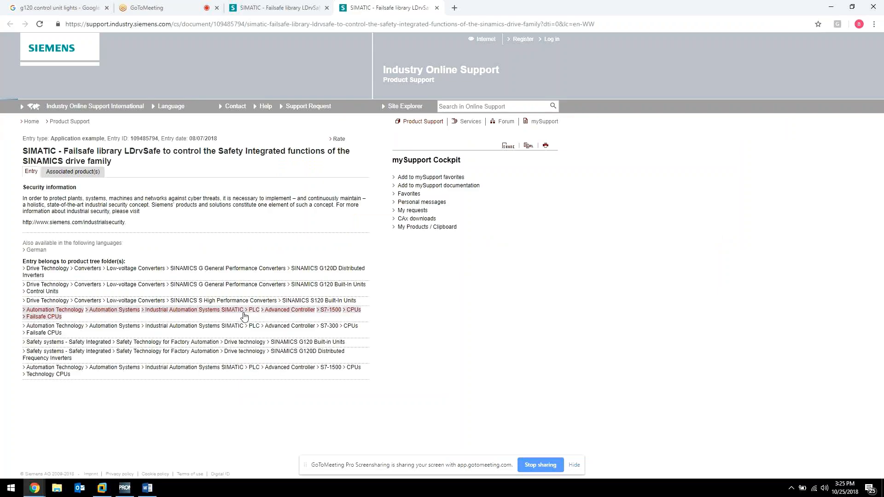
{"action": "scroll", "coordinate": [259, 308], "scroll_direction": "down", "scroll_amount": 7}
{"action": "scroll", "coordinate": [259, 309], "scroll_direction": "up", "scroll_amount": 5}
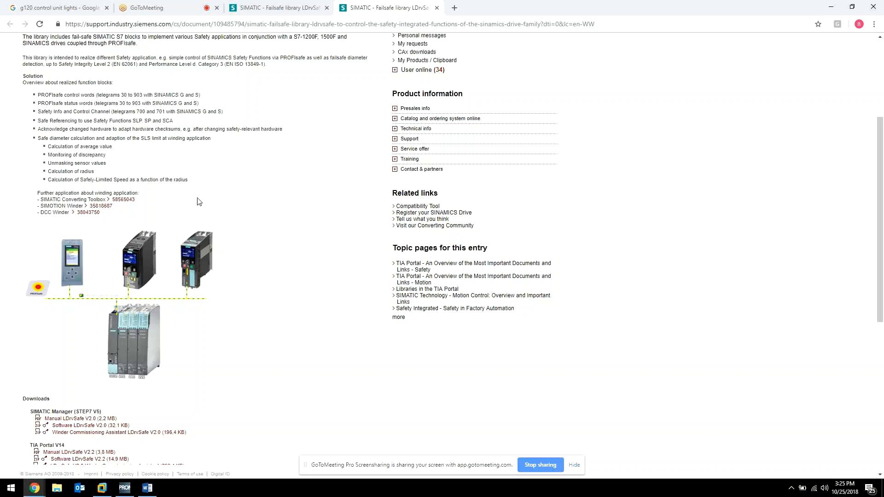
{"action": "left_click", "coordinate": [830, 8]}
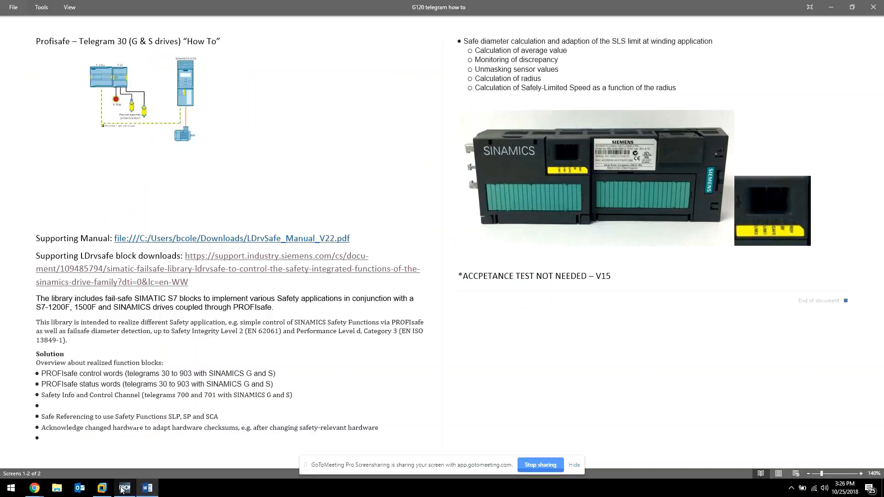
{"action": "left_click", "coordinate": [124, 488]}
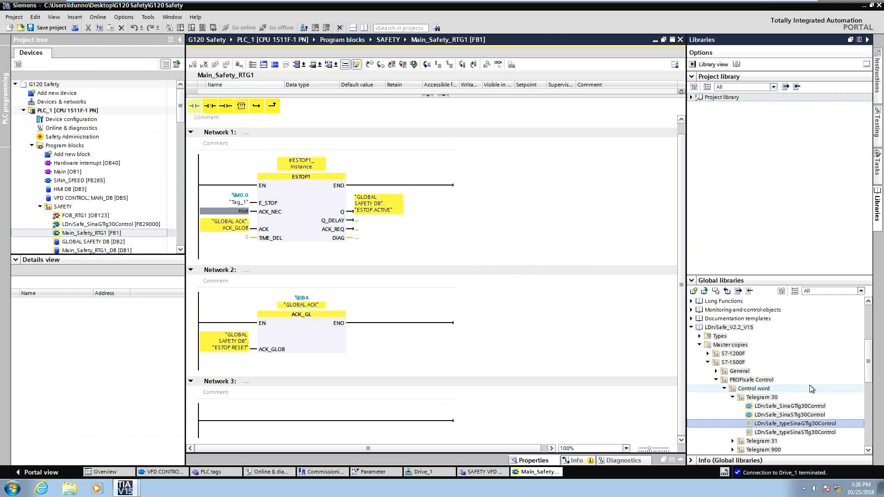
Copy the LDrvSafe_typeSinaGTlg30Control master copy into the PLC data types, replacing the existing type.
{"action": "mouse_move", "coordinate": [868, 358]}
{"action": "left_mouse_down"}
{"action": "mouse_move", "coordinate": [870, 376]}
{"action": "mouse_move", "coordinate": [869, 362]}
{"action": "left_mouse_up"}
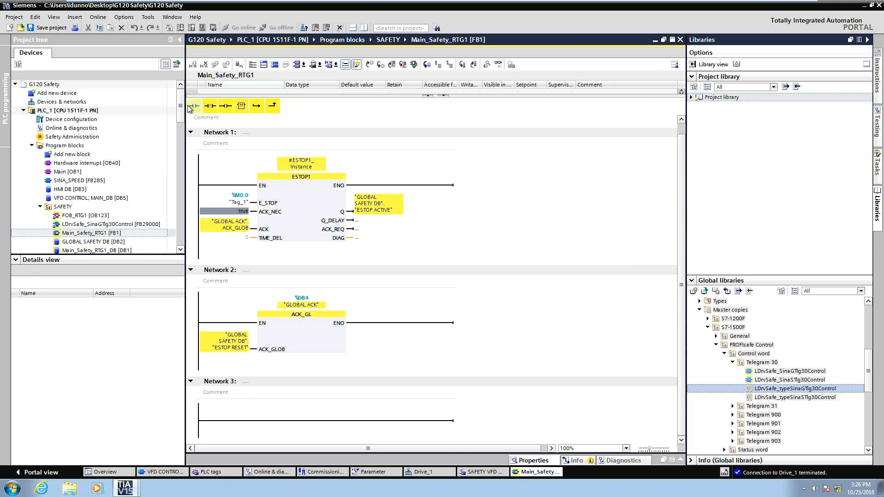
{"action": "left_click_drag", "start_coordinate": [180, 108], "coordinate": [186, 147]}
{"action": "left_click_drag", "start_coordinate": [186, 147], "coordinate": [185, 161]}
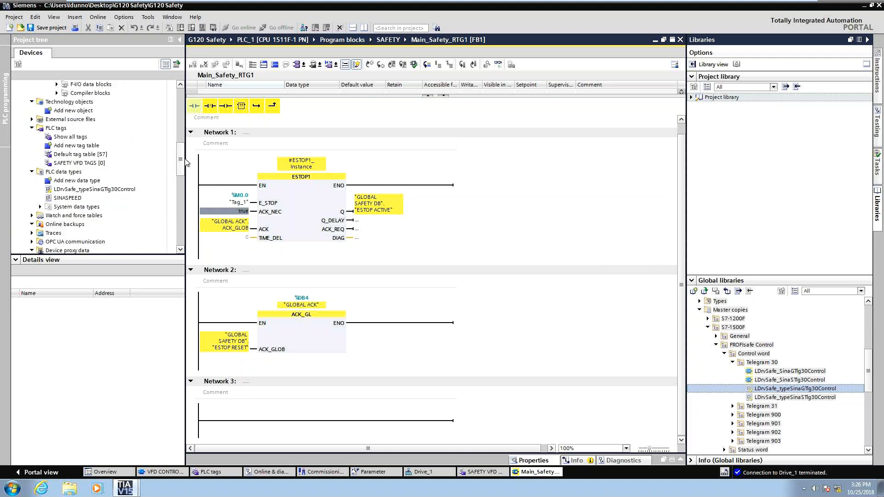
{"action": "left_click", "coordinate": [87, 189]}
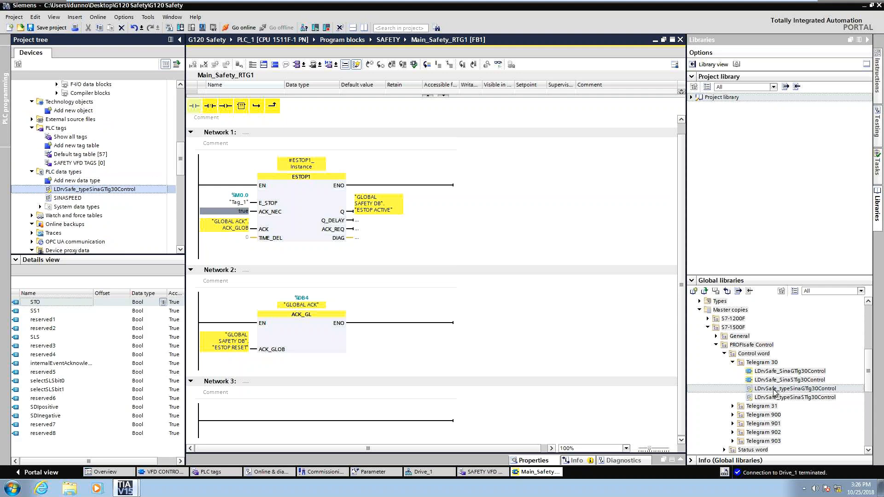
{"action": "left_click_drag", "start_coordinate": [775, 390], "coordinate": [88, 172]}
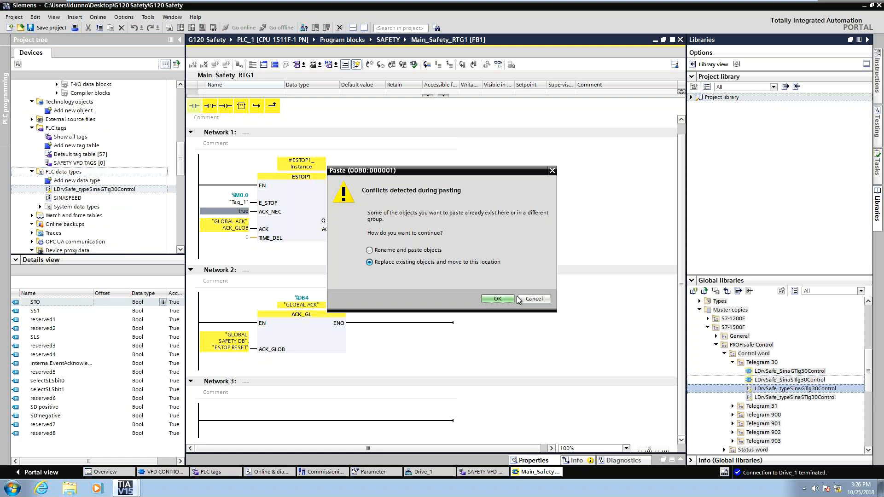
{"action": "left_click", "coordinate": [499, 299]}
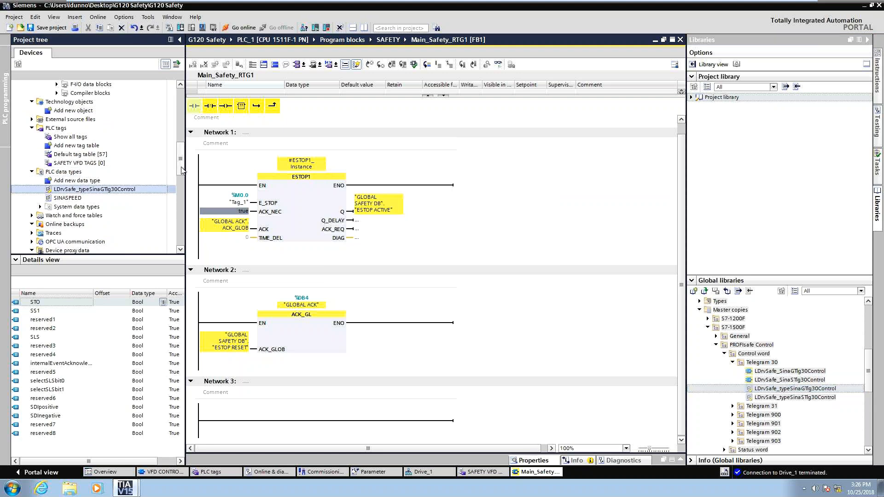
Call the LDrvSafe_SinaGTlg30Control block in Network 3 of Main_Safety_RTG1 as a multi-instance.
{"action": "left_click_drag", "start_coordinate": [182, 170], "coordinate": [180, 137]}
{"action": "left_click", "coordinate": [68, 102]}
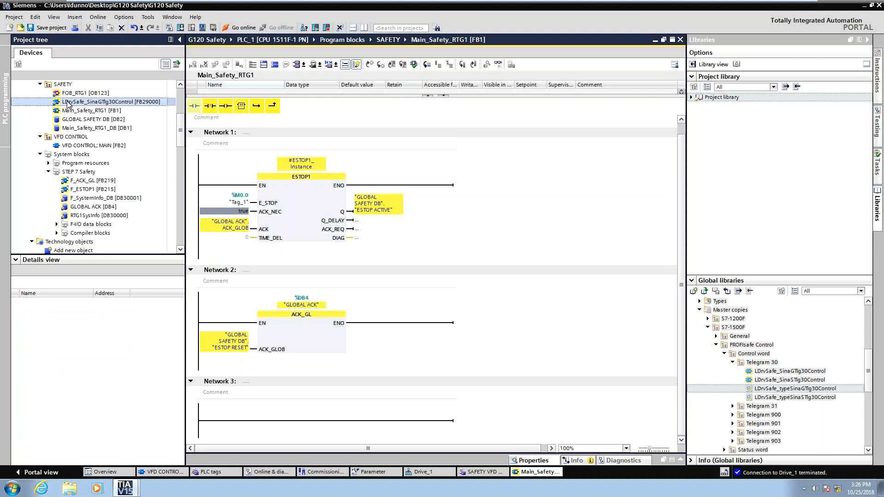
{"action": "mouse_move", "coordinate": [68, 103]}
{"action": "left_mouse_down"}
{"action": "mouse_move", "coordinate": [282, 425]}
{"action": "mouse_move", "coordinate": [293, 420]}
{"action": "left_mouse_up"}
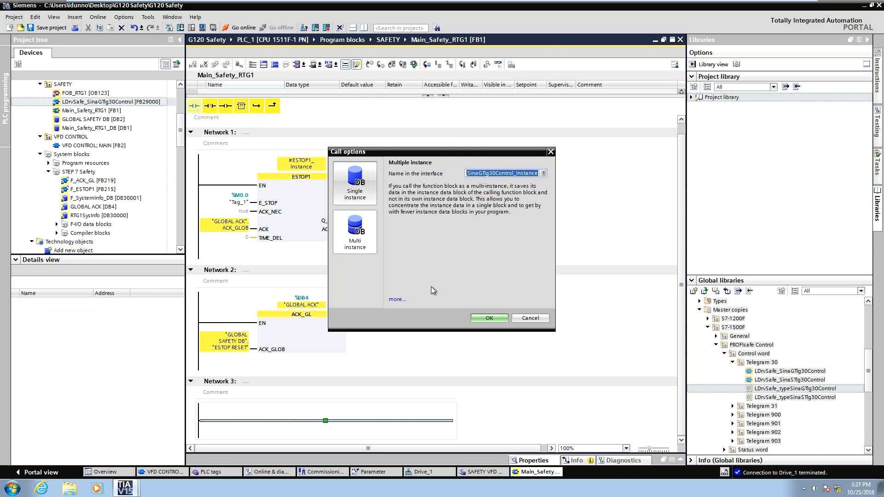
{"action": "key", "text": "Return"}
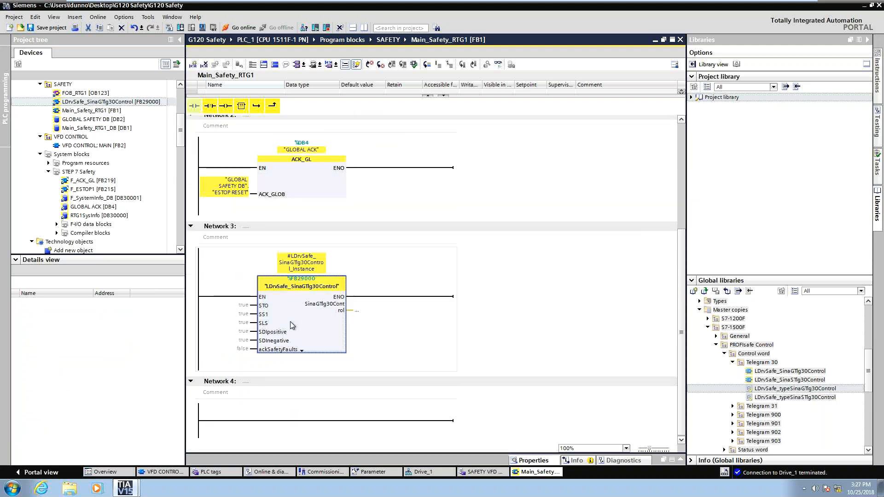
Connect the block's STO input to "GLOBAL SAFETY DB"."ESTOP ACTIVE".
{"action": "left_click", "coordinate": [240, 306]}
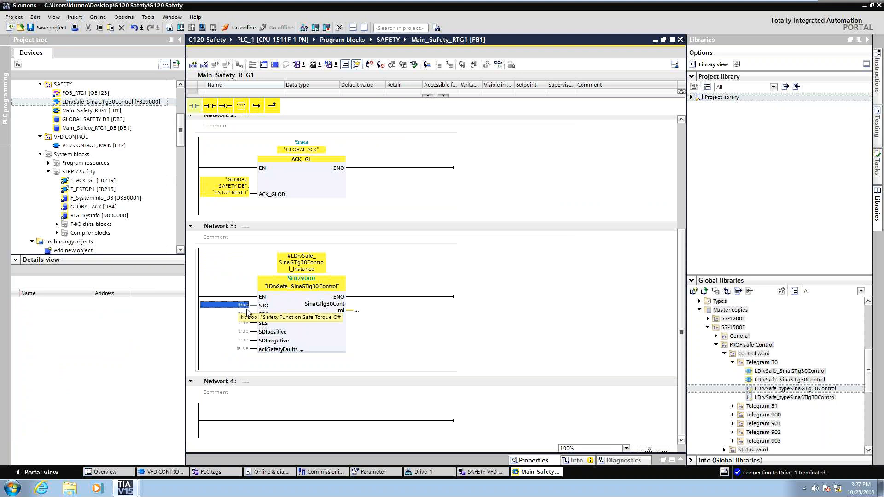
{"action": "scroll", "coordinate": [331, 286], "scroll_direction": "up", "scroll_amount": 5}
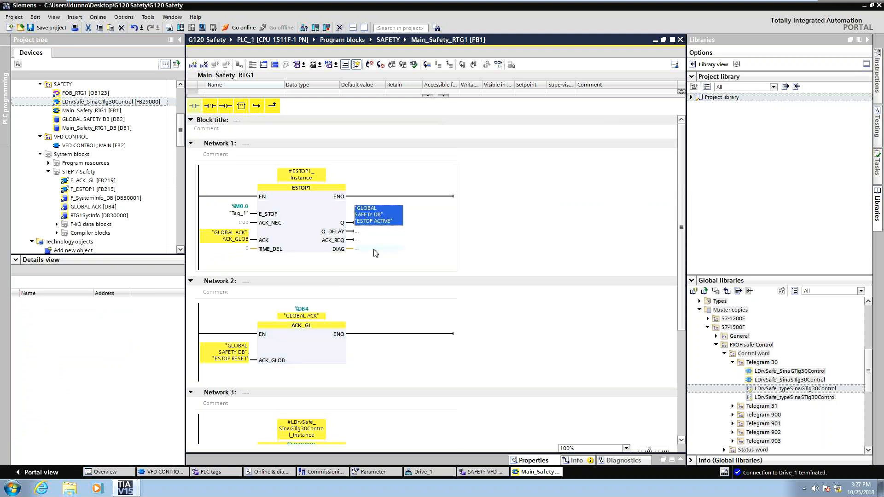
{"action": "scroll", "coordinate": [483, 202], "scroll_direction": "down", "scroll_amount": 3}
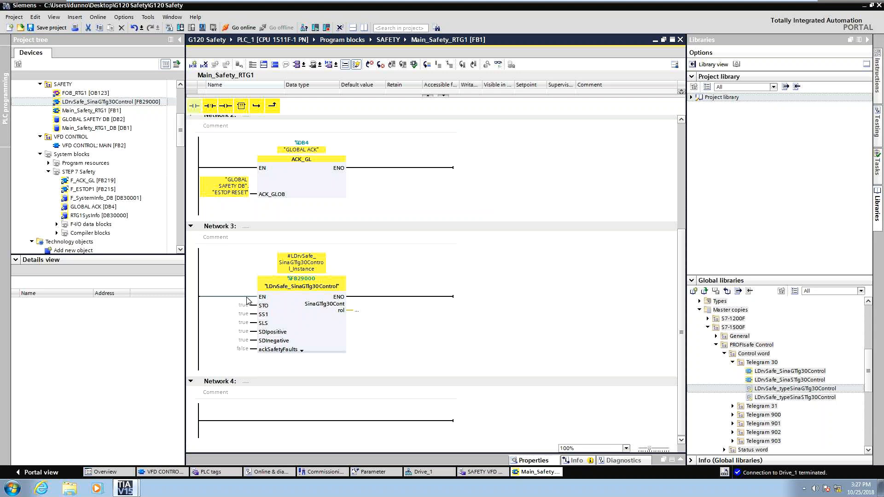
{"action": "left_click", "coordinate": [230, 302]}
{"action": "type", "text": "\"GLOBAL SAFETY DB\".\"ESTOP ACTIVE\""}
{"action": "left_click", "coordinate": [359, 311]}
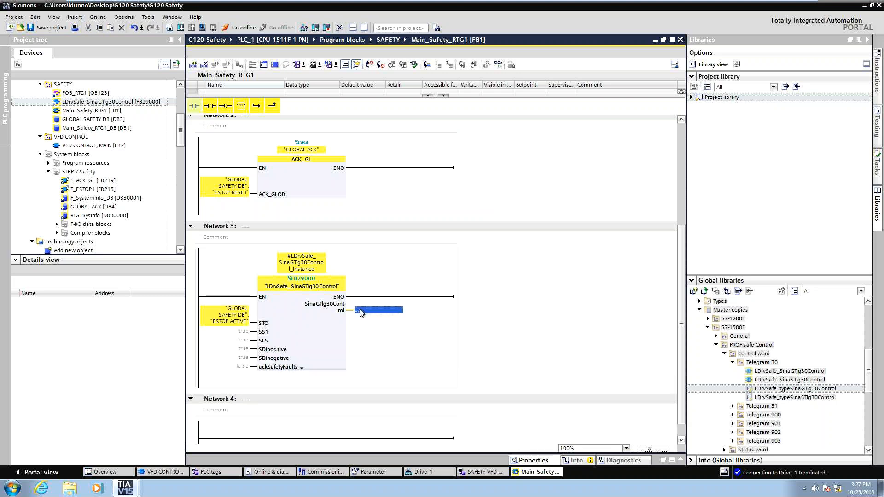
Connect the block's ackSafetyFaults input to "GLOBAL ACK".ACK_GLOB.
{"action": "left_click", "coordinate": [244, 367]}
{"action": "scroll", "coordinate": [245, 371], "scroll_direction": "up", "scroll_amount": 1}
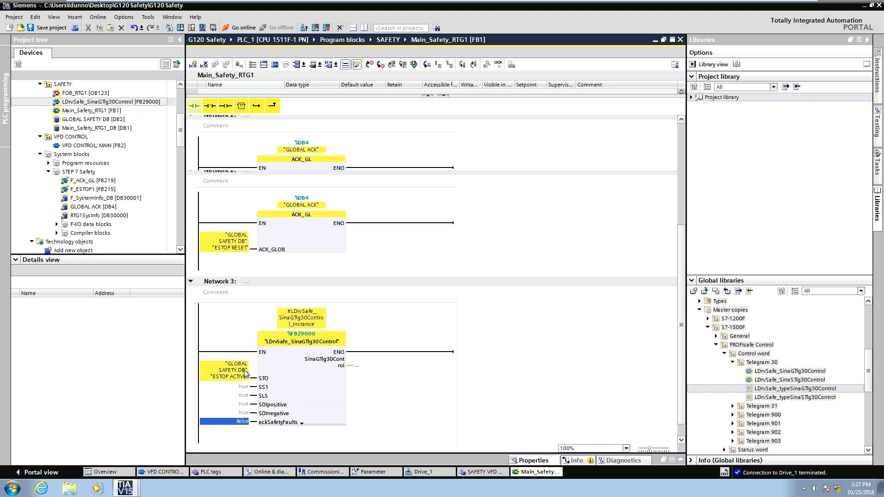
{"action": "scroll", "coordinate": [232, 244], "scroll_direction": "up", "scroll_amount": 2}
{"action": "left_click", "coordinate": [232, 244]}
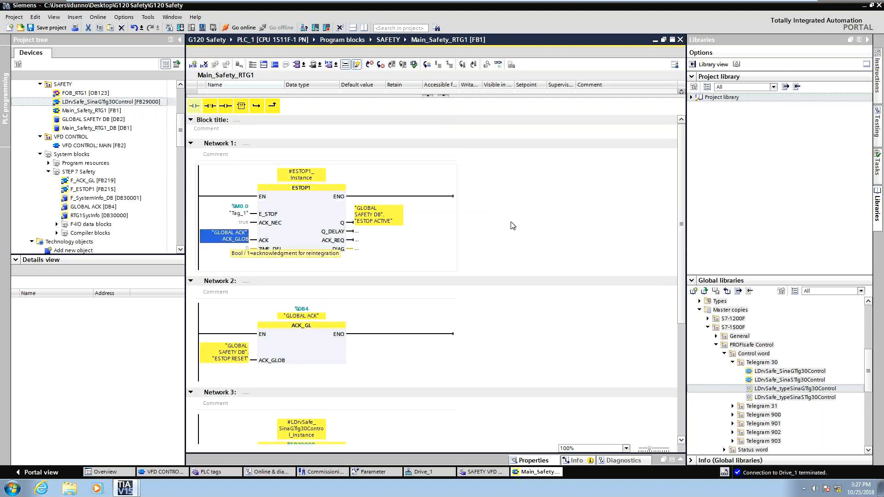
{"action": "left_click", "coordinate": [512, 226]}
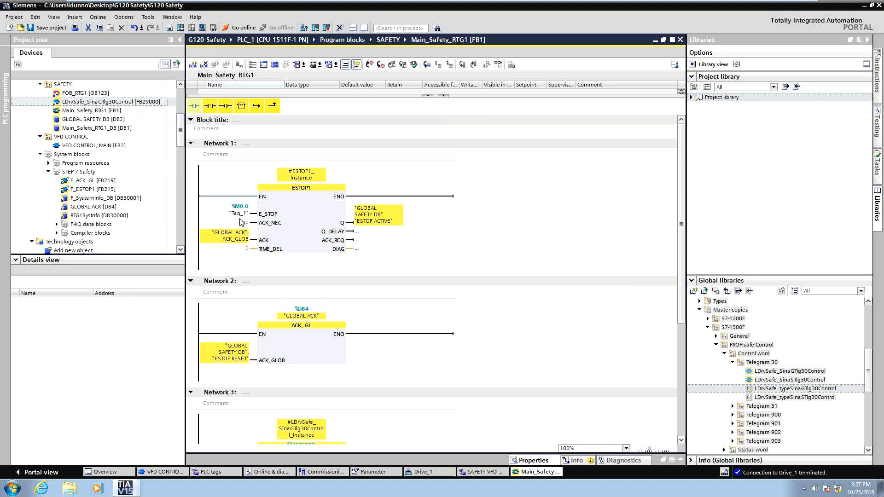
{"action": "scroll", "coordinate": [241, 223], "scroll_direction": "down", "scroll_amount": 3}
{"action": "left_click", "coordinate": [234, 349]}
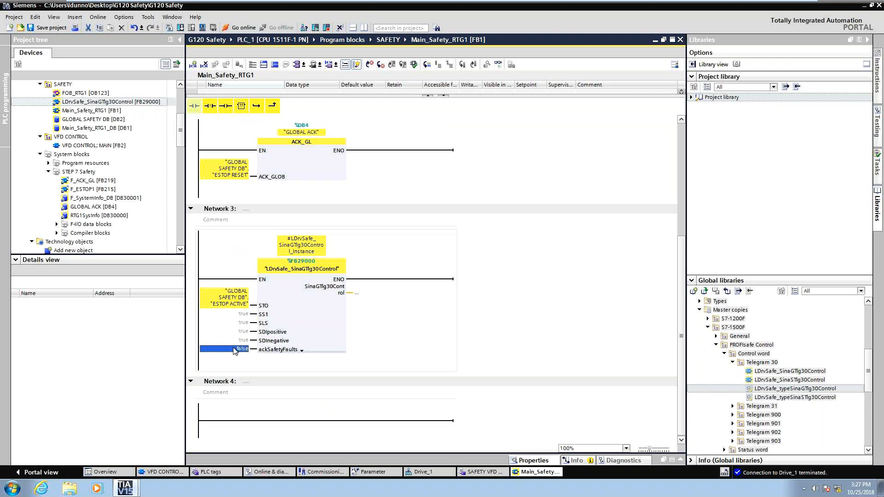
{"action": "type", "text": "\"GLOBAL ACK\".ACK_GLOB"}
{"action": "left_click", "coordinate": [436, 333]}
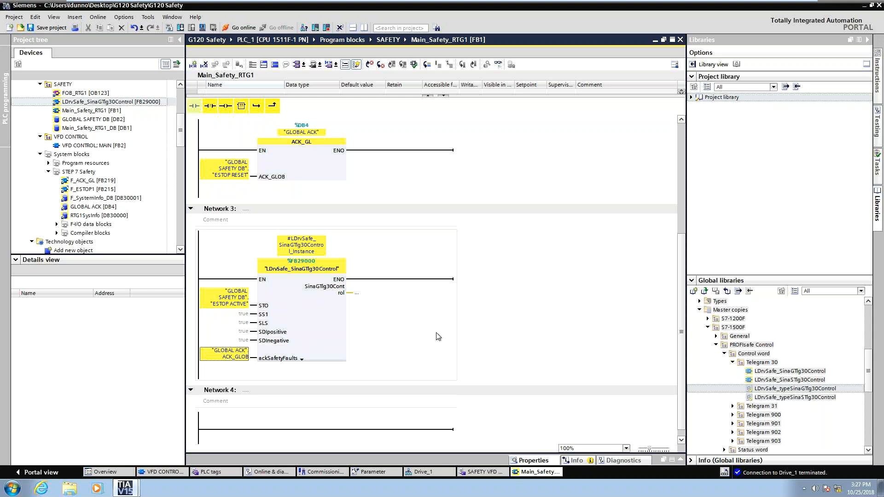
{"action": "left_click", "coordinate": [358, 294]}
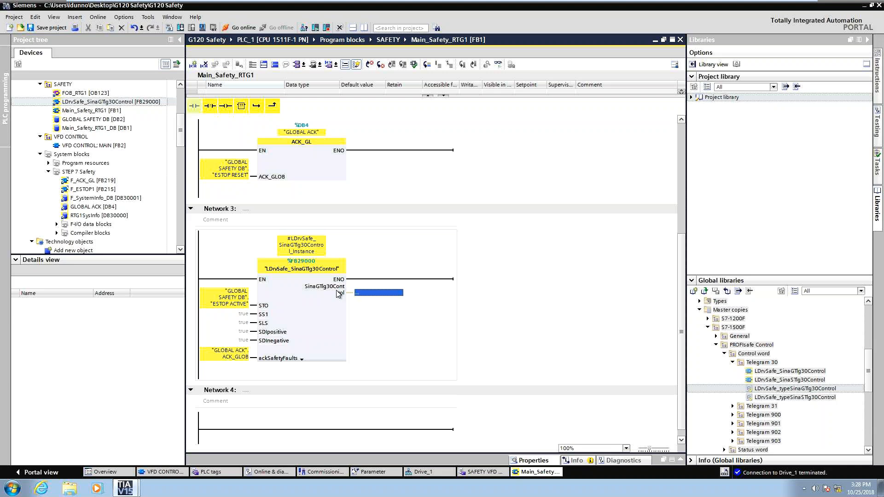
{"action": "left_click", "coordinate": [368, 292]}
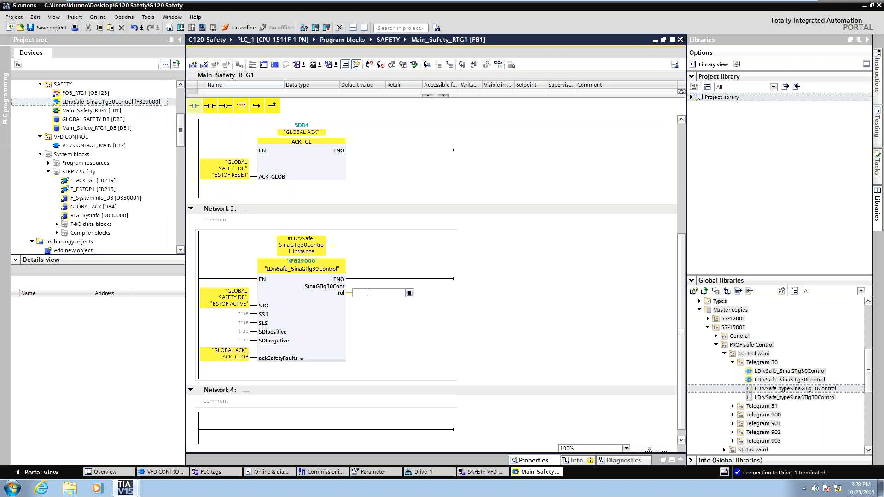
{"action": "type", "text": "P#"}
{"action": "type", "text": ";"}
{"action": "key", "text": "BackSpace"}
{"action": "key", "text": "BackSpace"}
{"action": "key", "text": "BackSpace"}
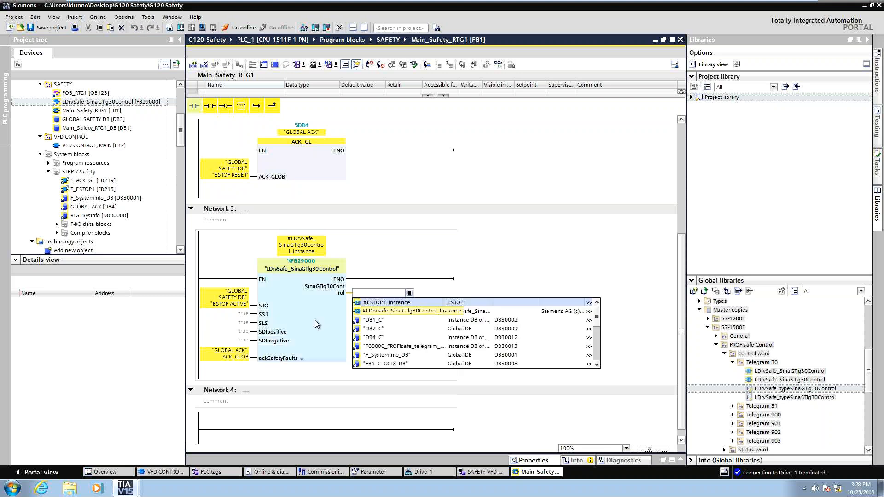
{"action": "key", "text": "Escape"}
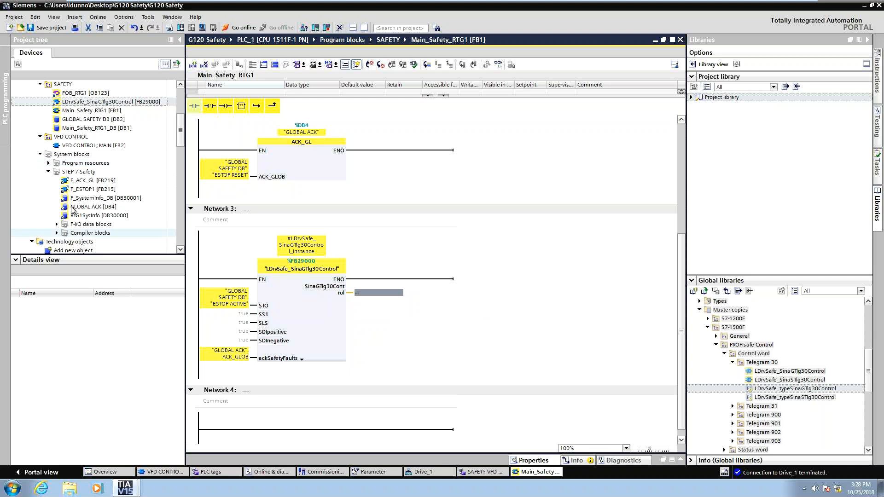
Open the SAFETY VFD TAGS table and add a tag VFD 1 at address %Q0.0.
{"action": "scroll", "coordinate": [79, 184], "scroll_direction": "down", "scroll_amount": 5}
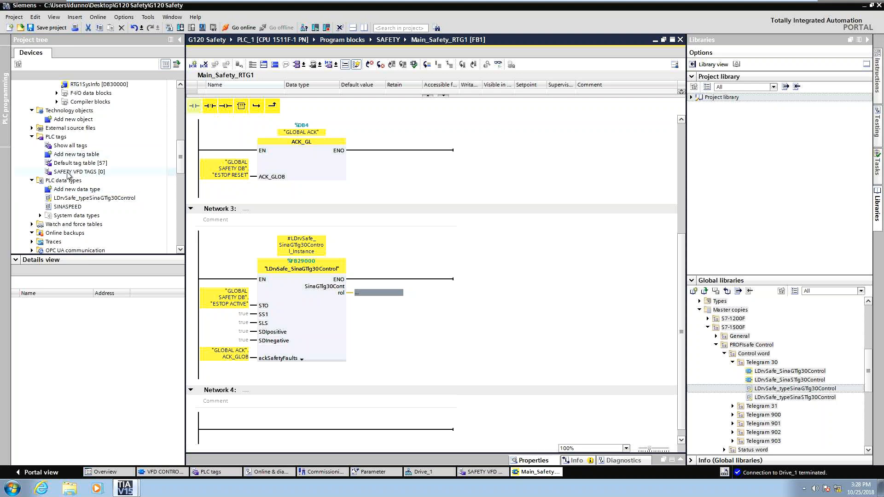
{"action": "right_click", "coordinate": [62, 137]}
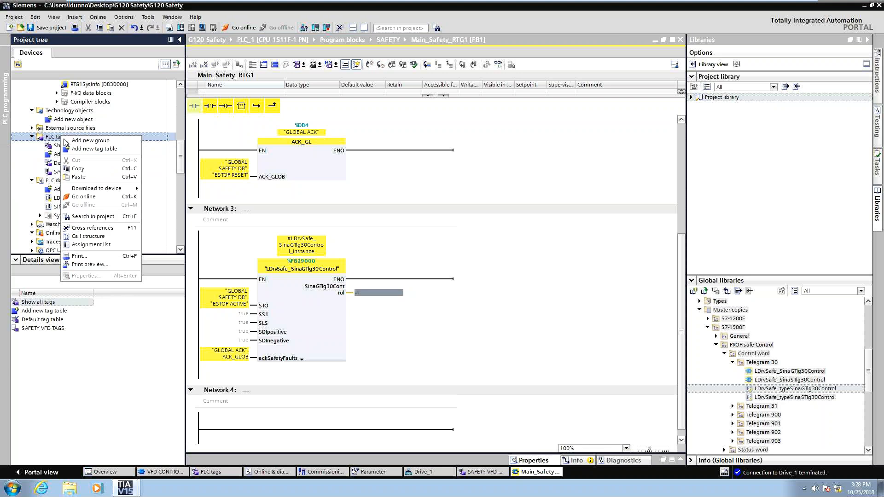
{"action": "left_click", "coordinate": [57, 154]}
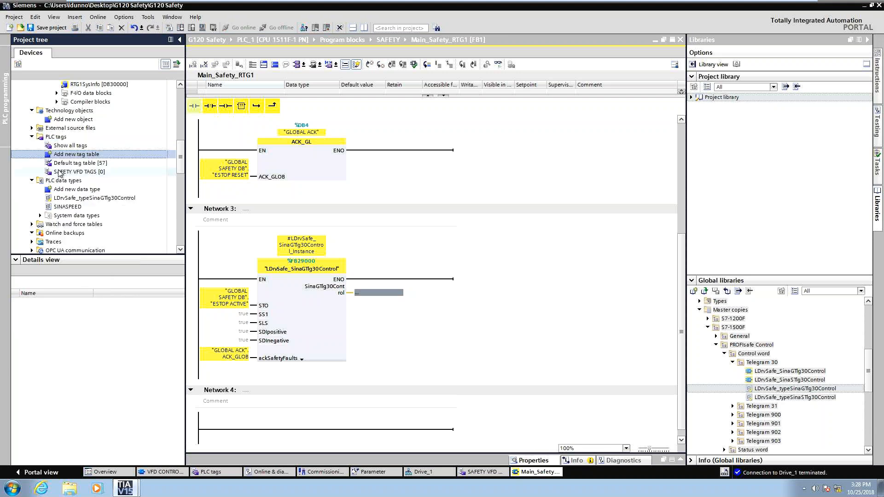
{"action": "double_click", "coordinate": [59, 172]}
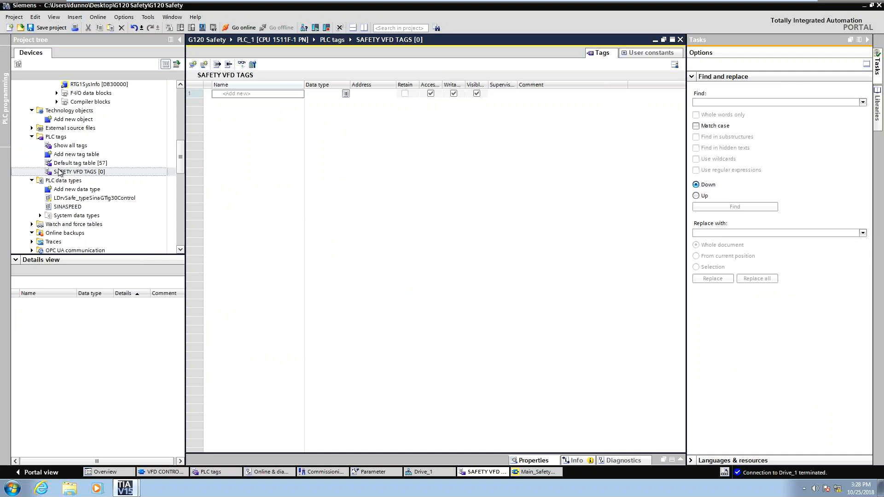
{"action": "left_click", "coordinate": [247, 94]}
{"action": "type", "text": "V"}
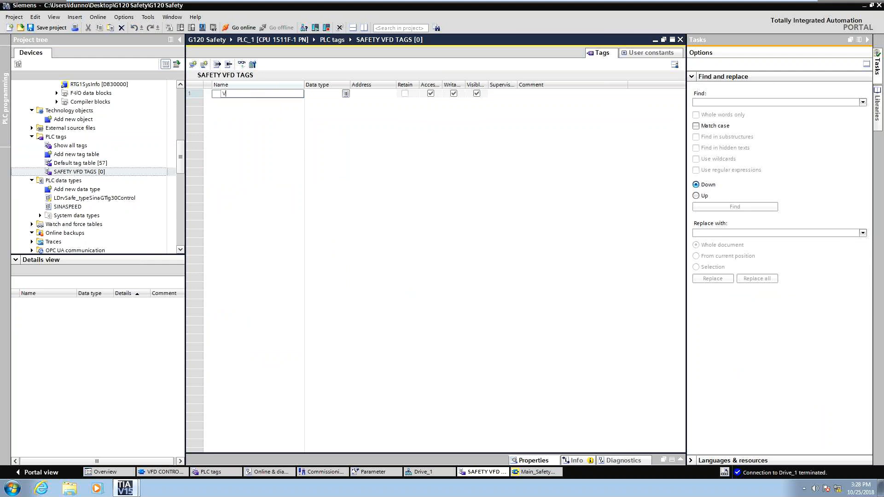
{"action": "type", "text": "FD 1"}
{"action": "key", "text": "Tab"}
{"action": "key", "text": "Tab"}
{"action": "type", "text": "Q"}
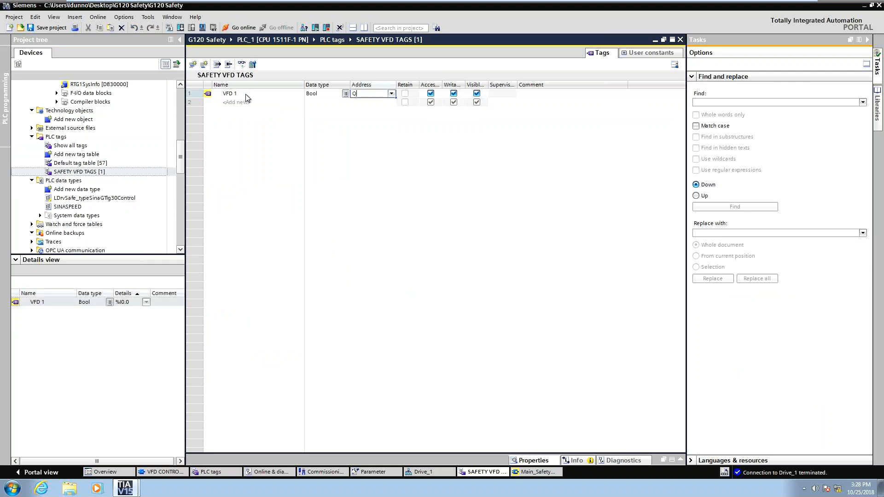
{"action": "type", "text": "0.0"}
{"action": "key", "text": "Return"}
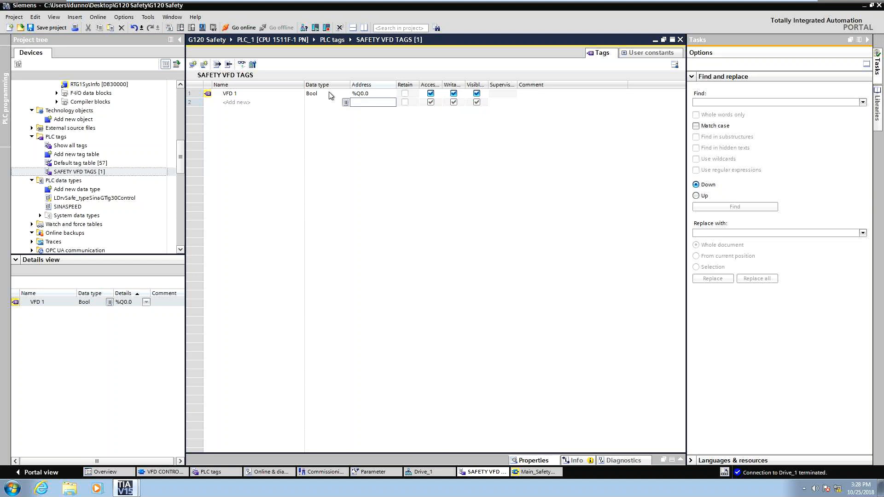
Set the VFD 1 tag's data type to "LDrvSafe_typeSinaGTlg30Control" and expand the tag to show its members.
{"action": "left_click", "coordinate": [102, 198]}
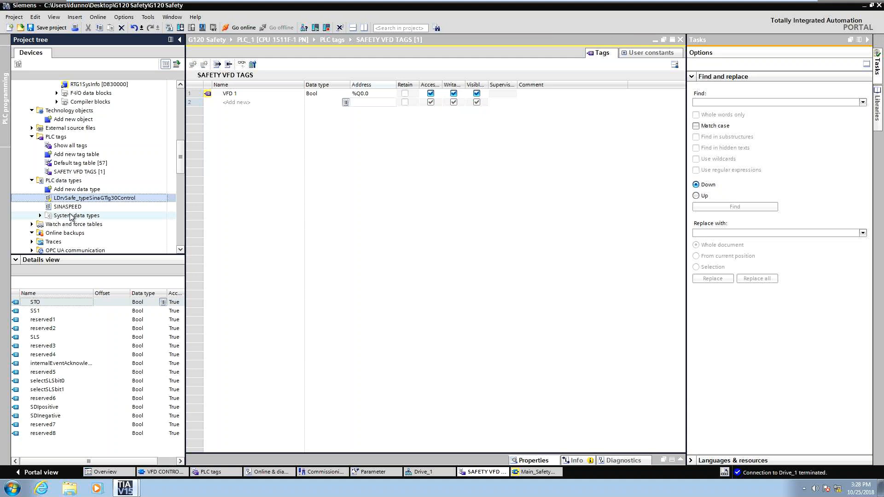
{"action": "left_click_drag", "start_coordinate": [92, 198], "coordinate": [338, 96]}
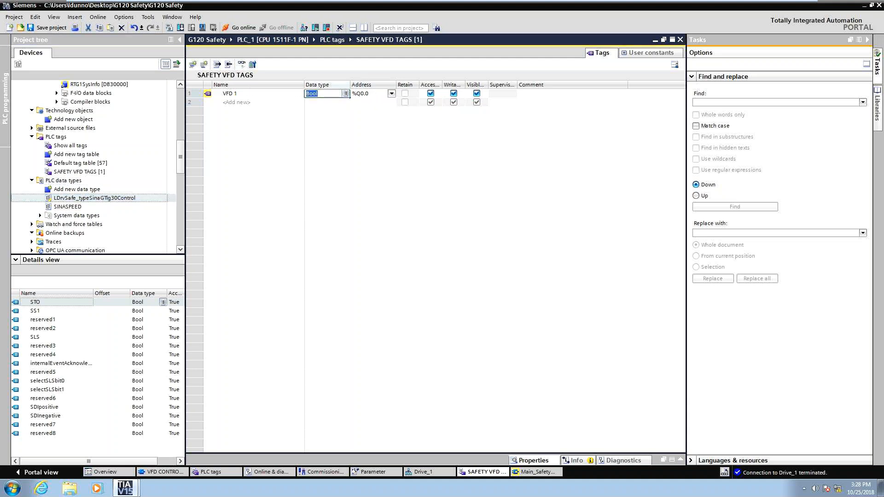
{"action": "type", "text": "LD"}
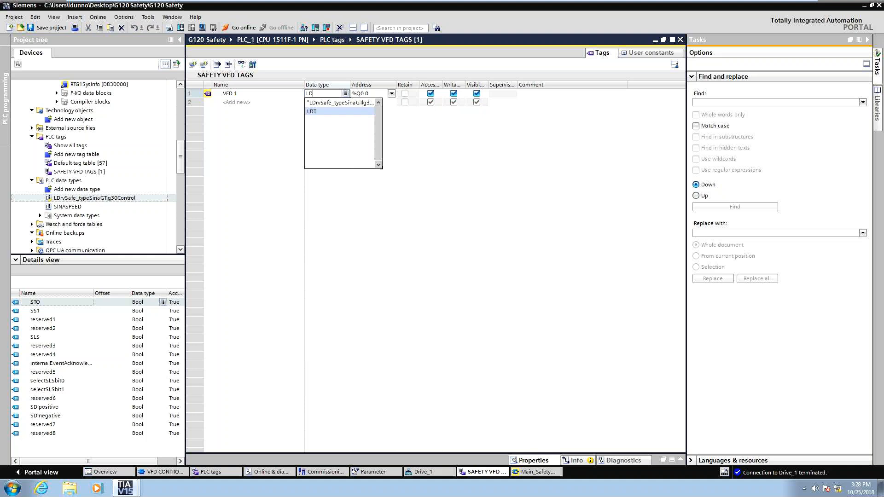
{"action": "left_click", "coordinate": [341, 103]}
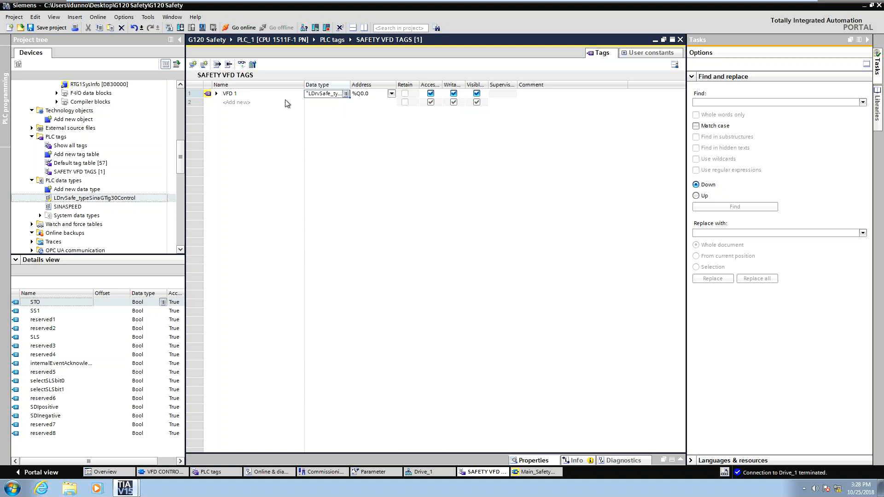
{"action": "left_click", "coordinate": [215, 94]}
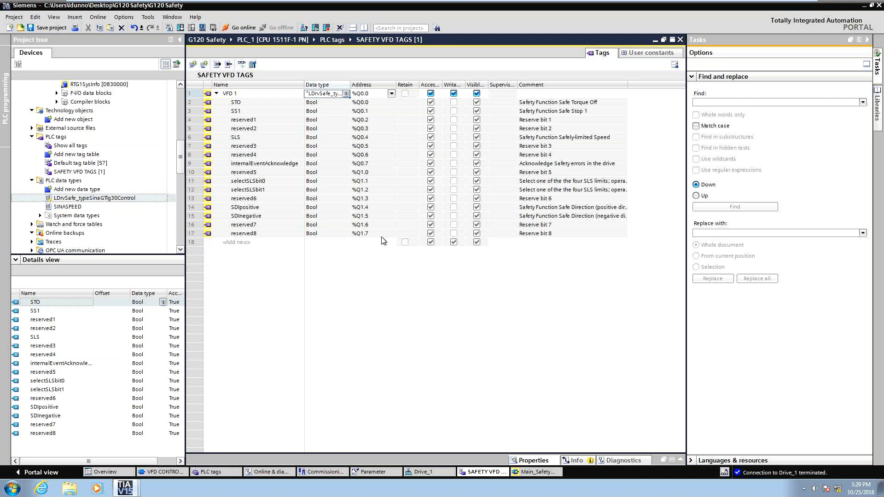
Inspect the partner data area of the PROFIsafe telegram 30 entries in Drive_1's telegram configuration.
{"action": "left_click", "coordinate": [174, 475]}
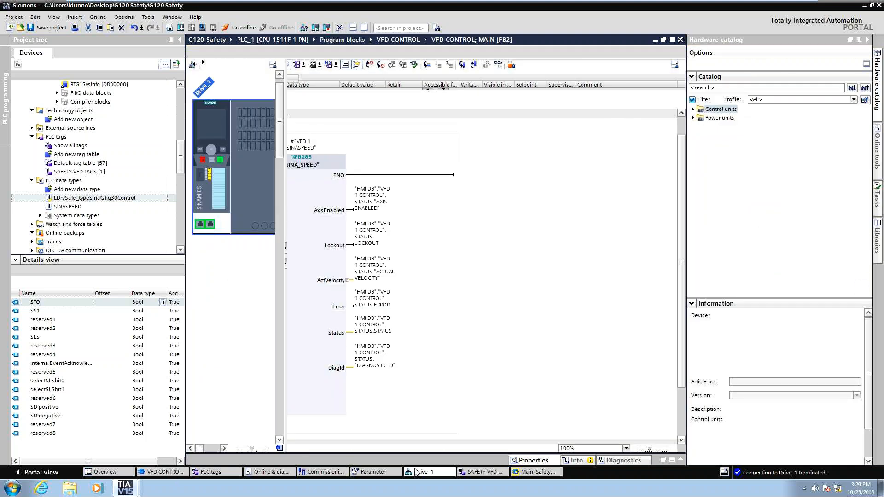
{"action": "left_click", "coordinate": [416, 472]}
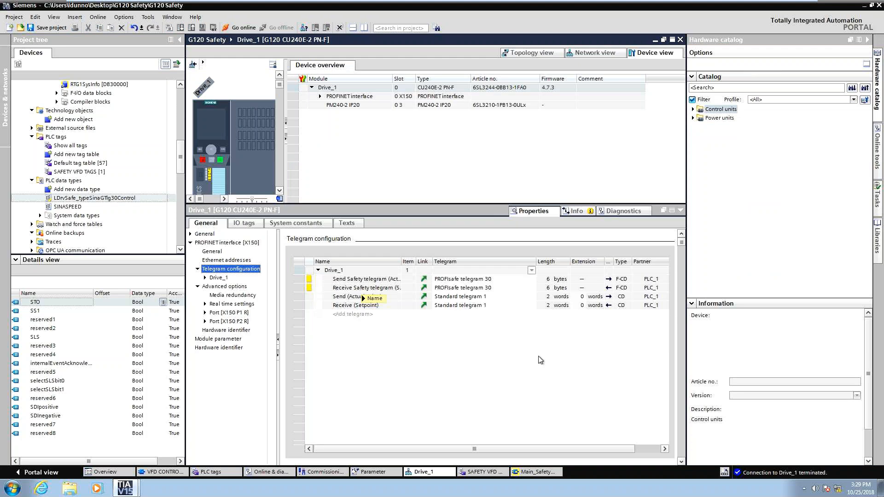
{"action": "left_click_drag", "start_coordinate": [515, 449], "coordinate": [543, 450]}
{"action": "left_click", "coordinate": [558, 278]}
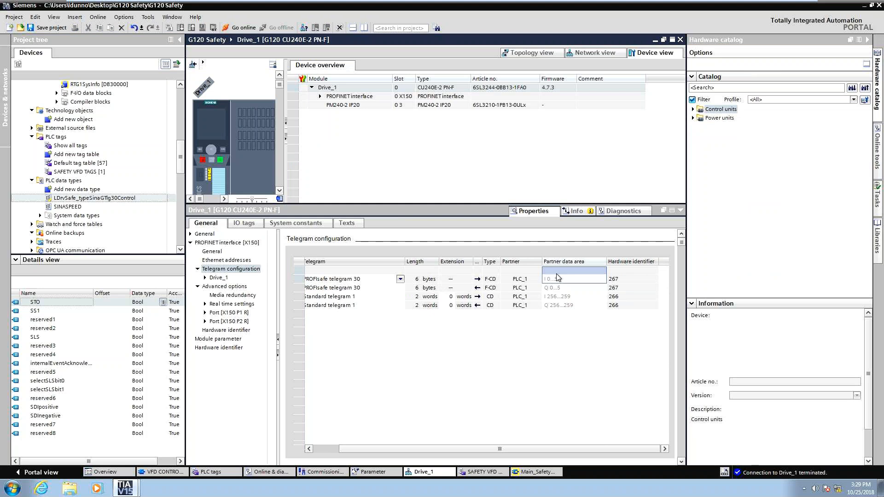
{"action": "left_click", "coordinate": [562, 277]}
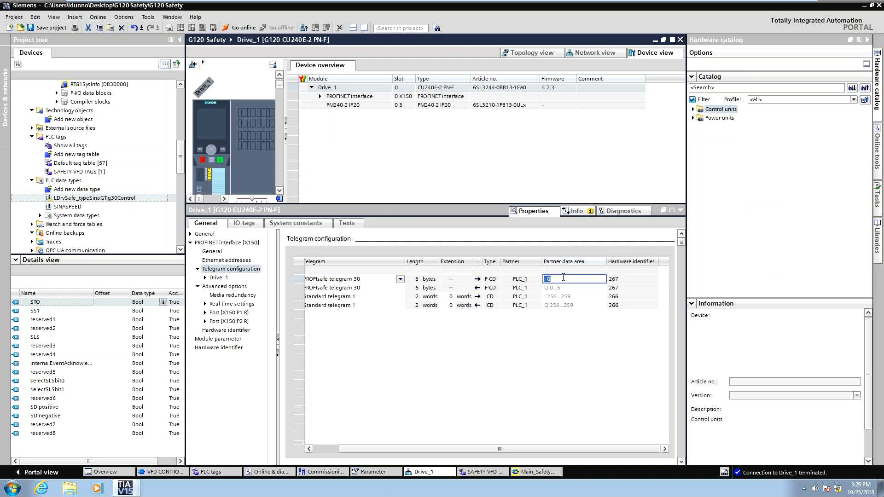
{"action": "key", "text": "Escape"}
{"action": "mouse_move", "coordinate": [840, 4]}
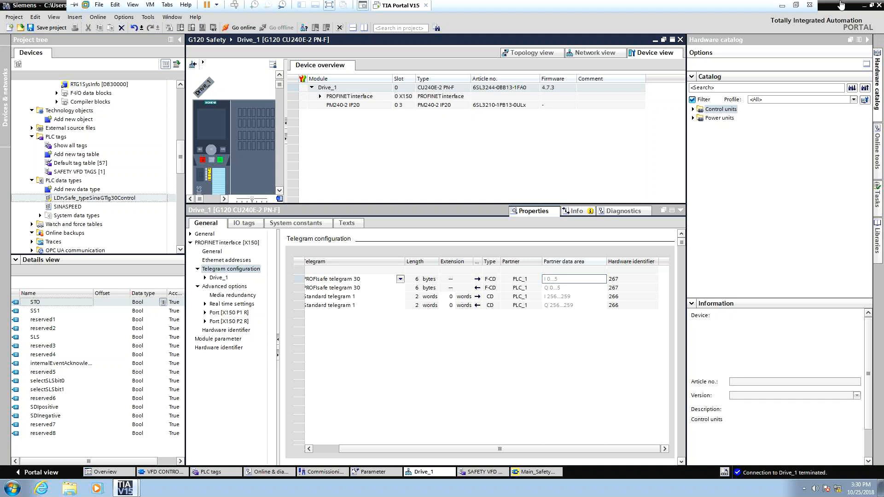
Review the G120 telegram how-to document outside the project.
{"action": "left_click", "coordinate": [782, 5]}
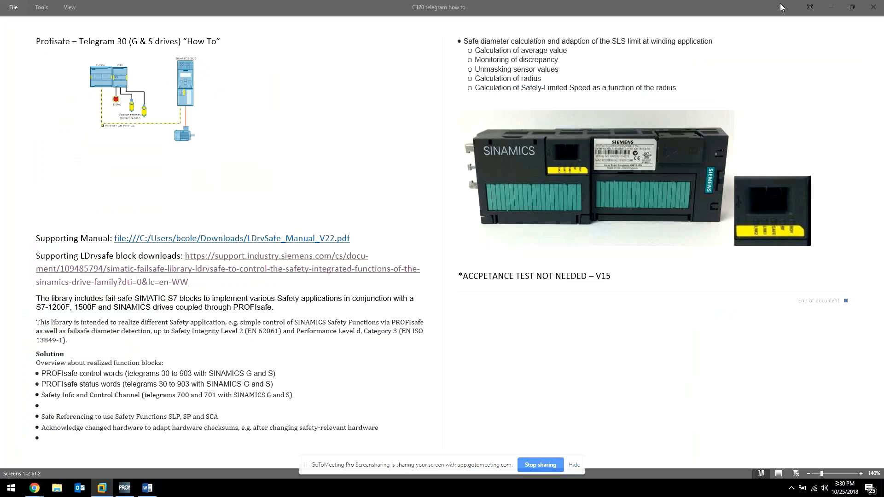
{"action": "left_click", "coordinate": [36, 493]}
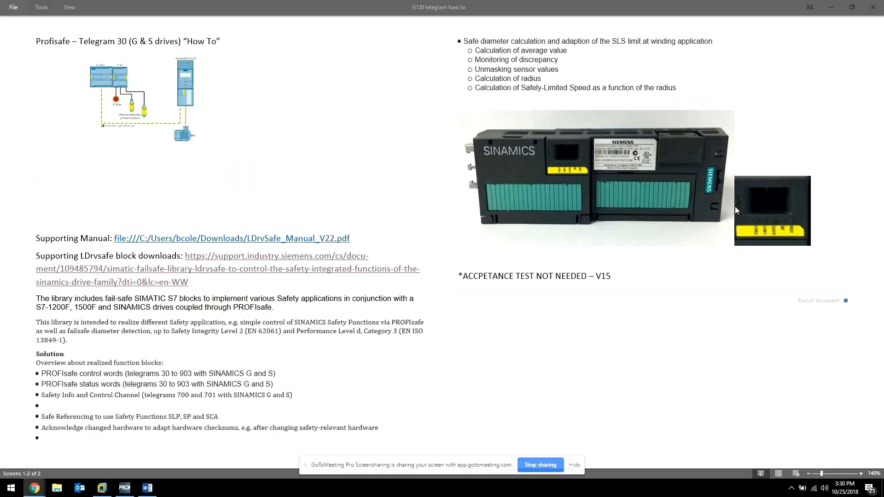
{"action": "left_click", "coordinate": [546, 195]}
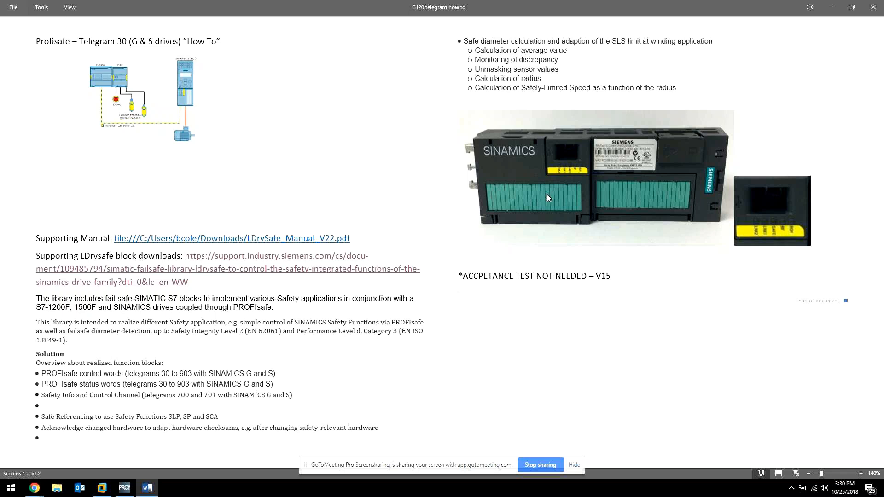
{"action": "mouse_move", "coordinate": [102, 493]}
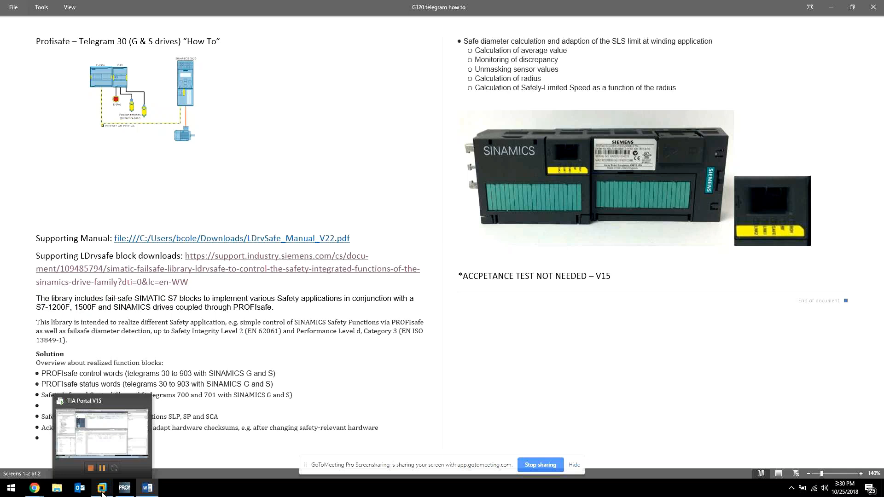
Connect the block's SinaGTlg30Control output in Network 3 to the "VFD 1" tag.
{"action": "left_click", "coordinate": [102, 490]}
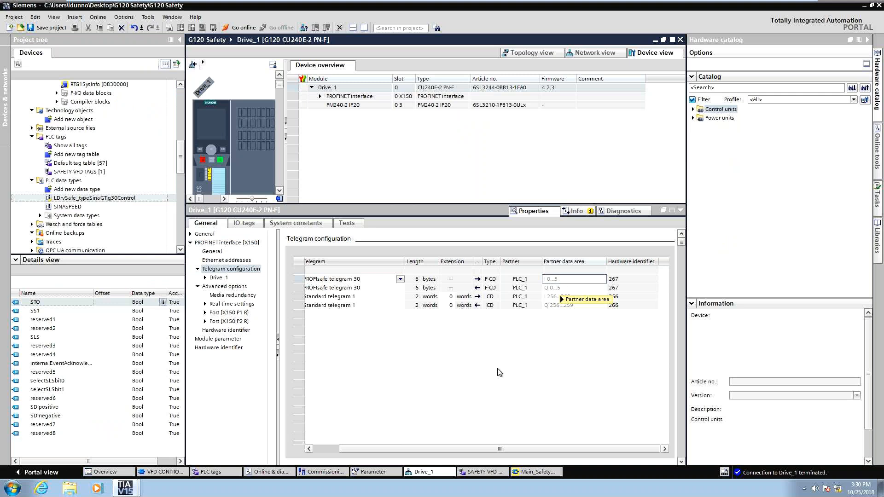
{"action": "left_click", "coordinate": [525, 472]}
{"action": "left_click", "coordinate": [680, 211]}
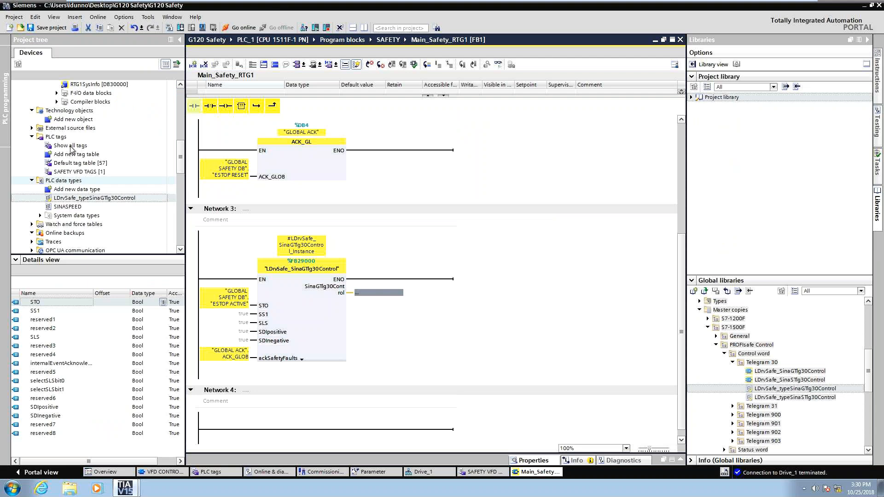
{"action": "left_click", "coordinate": [69, 172]}
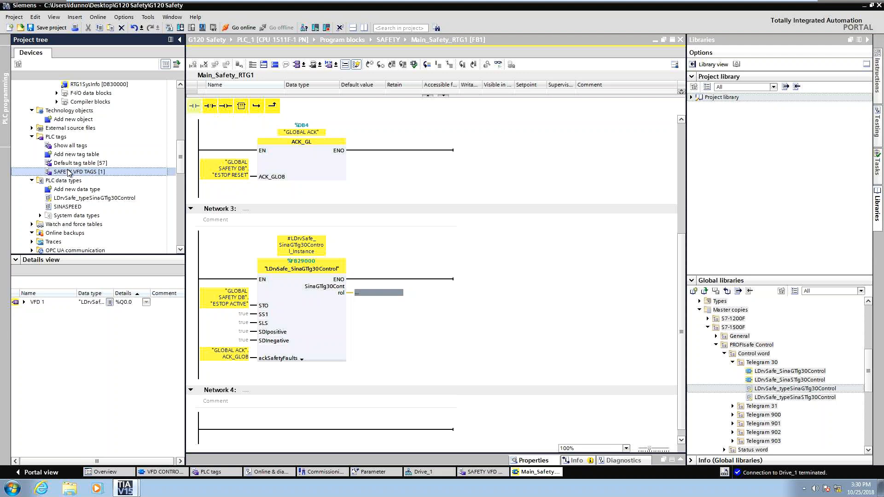
{"action": "left_click_drag", "start_coordinate": [36, 302], "coordinate": [389, 294]}
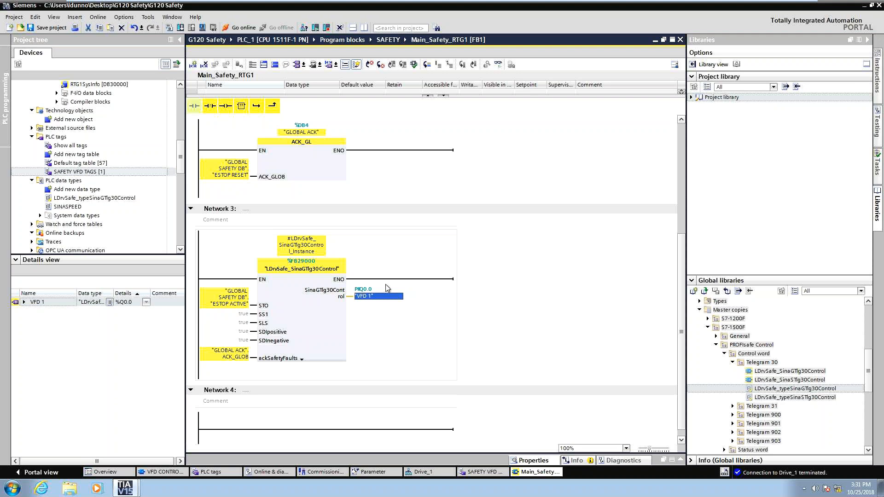
{"action": "left_click", "coordinate": [329, 299]}
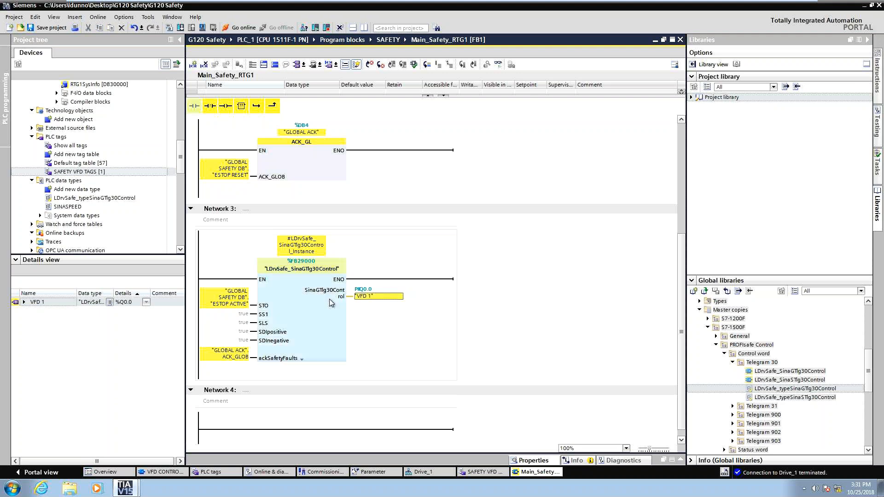
Save the project and compile the Main_Safety_RTG1 block.
{"action": "left_click", "coordinate": [51, 27]}
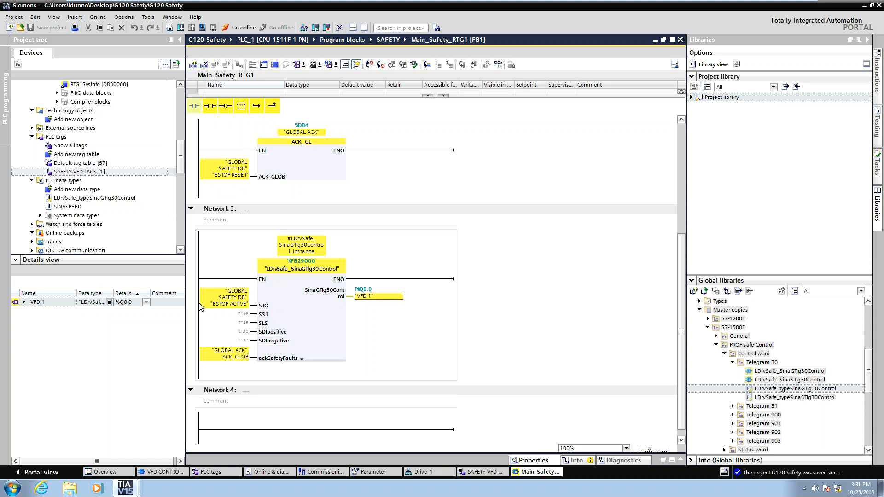
{"action": "left_click", "coordinate": [335, 361]}
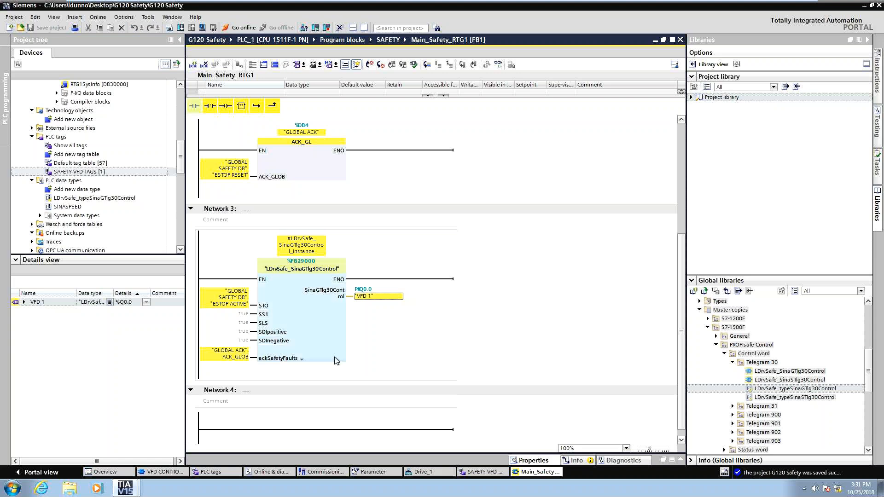
{"action": "left_click", "coordinate": [170, 27]}
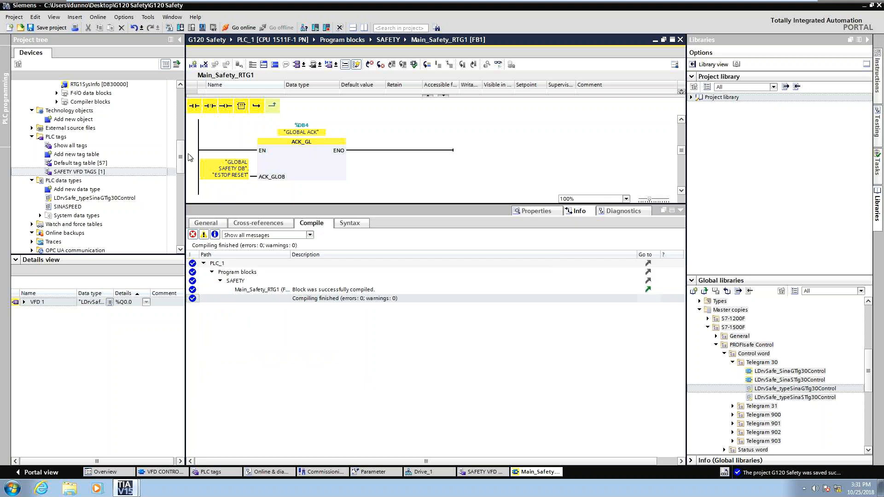
Compile the PLC program blocks software with rebuild all.
{"action": "left_click_drag", "start_coordinate": [180, 157], "coordinate": [178, 102]}
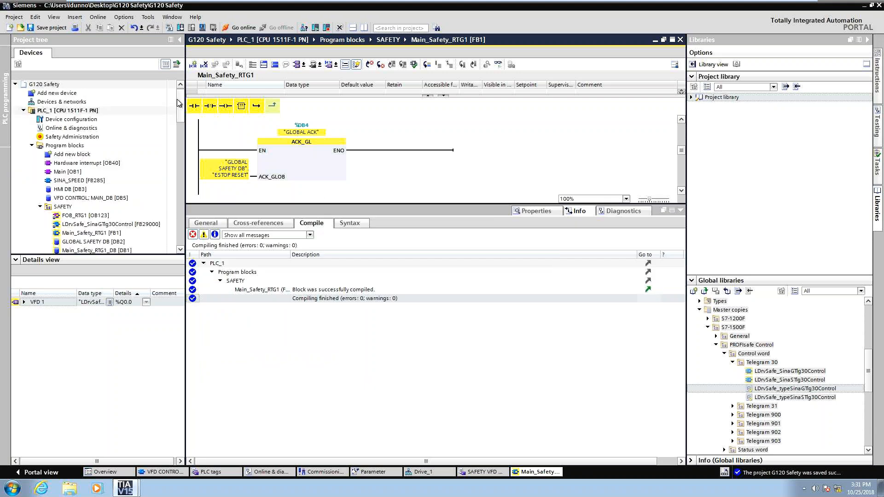
{"action": "right_click", "coordinate": [58, 148]}
{"action": "mouse_move", "coordinate": [102, 208]}
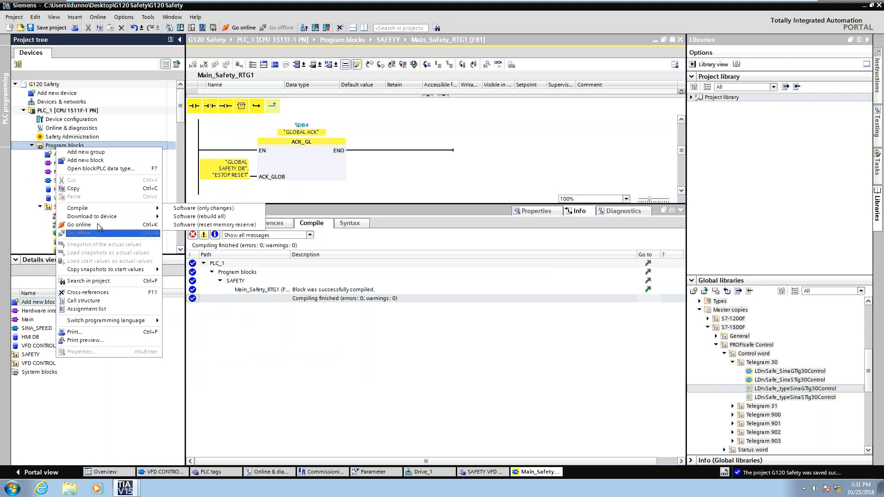
{"action": "left_click", "coordinate": [175, 216]}
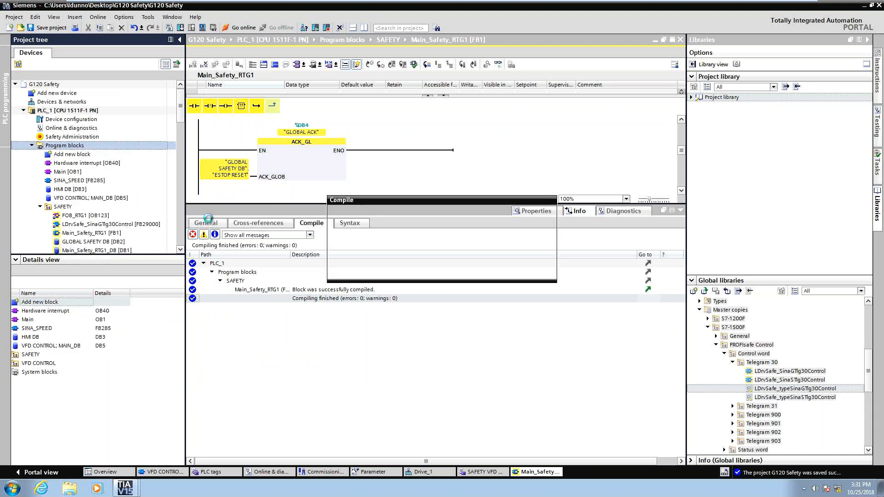
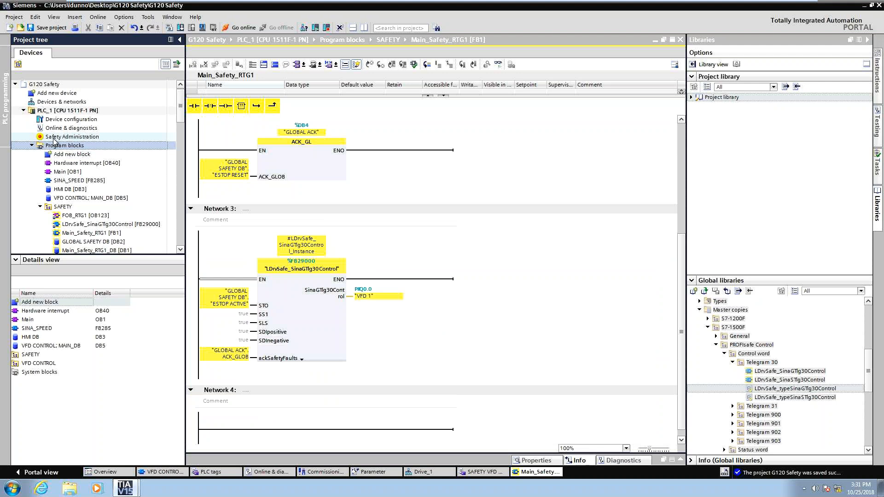
Download PLC_1 to the device, stopping the modules for the load.
{"action": "left_click", "coordinate": [62, 111]}
{"action": "key", "text": "ctrl+l"}
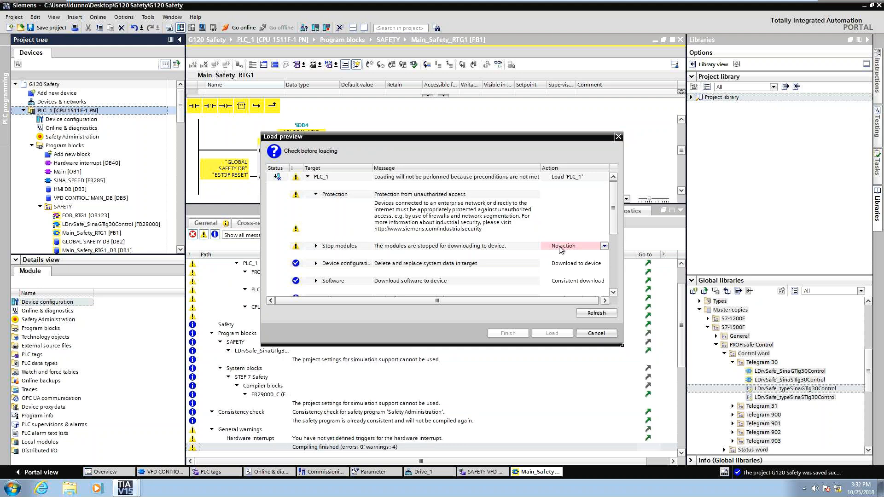
{"action": "left_click", "coordinate": [561, 249]}
{"action": "left_click", "coordinate": [562, 263]}
{"action": "mouse_move", "coordinate": [614, 220]}
{"action": "left_mouse_down"}
{"action": "mouse_move", "coordinate": [615, 268]}
{"action": "mouse_move", "coordinate": [610, 228]}
{"action": "left_mouse_up"}
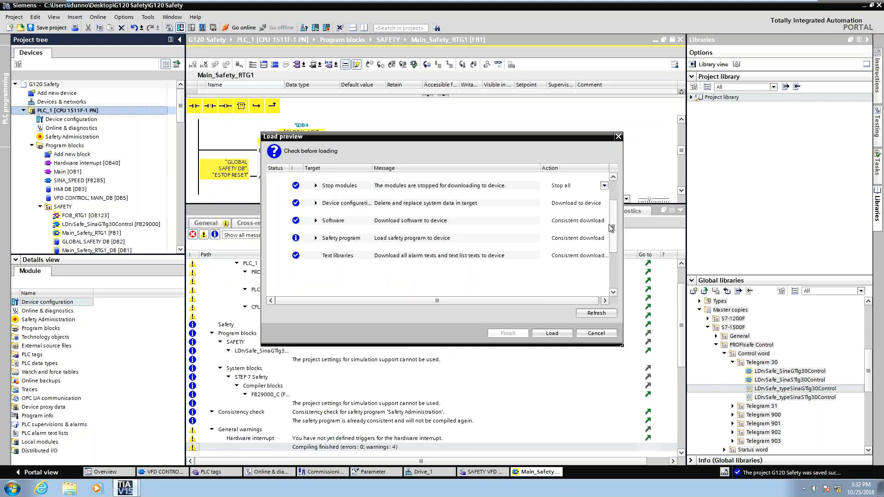
{"action": "left_click", "coordinate": [547, 338]}
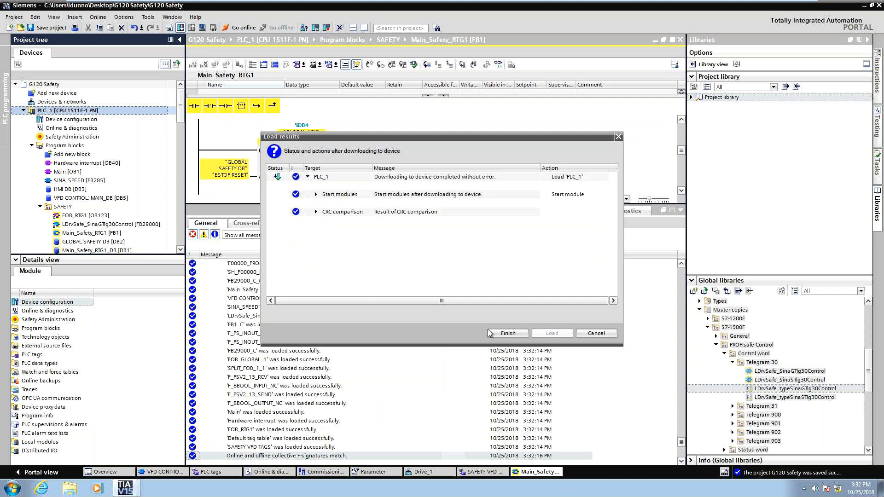
{"action": "left_click", "coordinate": [500, 334]}
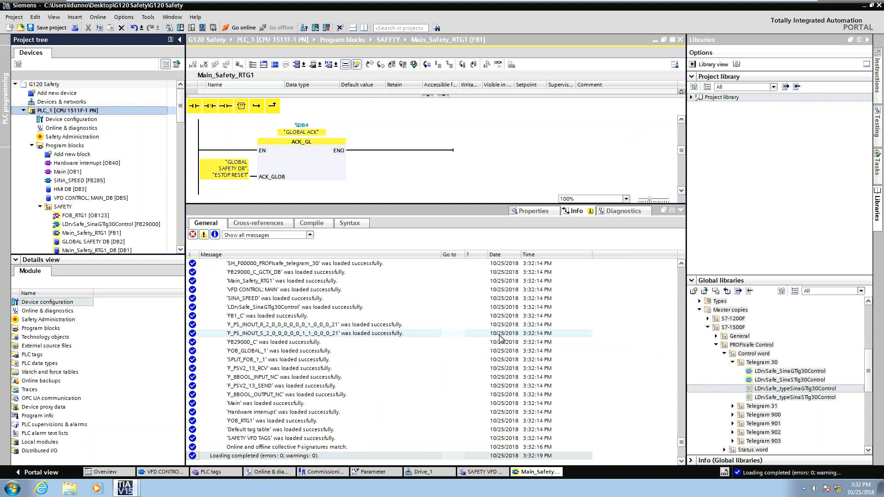
Monitor the VFD CONTROL: MAIN block online and pulse the AckError input TRUE then FALSE to acknowledge the drive error.
{"action": "left_click", "coordinate": [152, 472]}
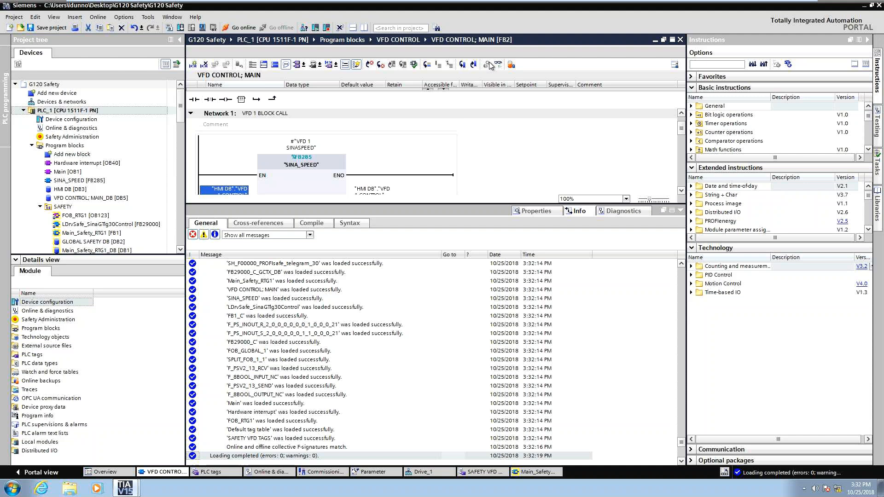
{"action": "left_click", "coordinate": [671, 211]}
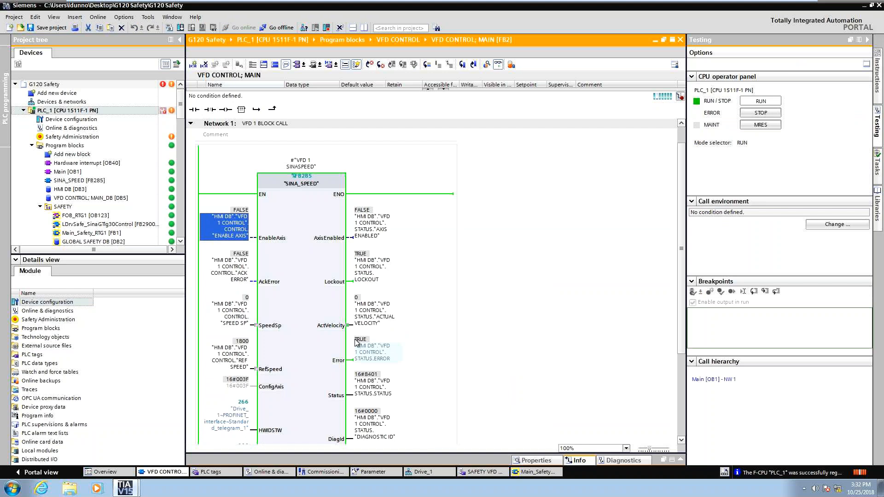
{"action": "right_click", "coordinate": [234, 275]}
{"action": "mouse_move", "coordinate": [325, 284]}
{"action": "key", "text": "ctrl+F2"}
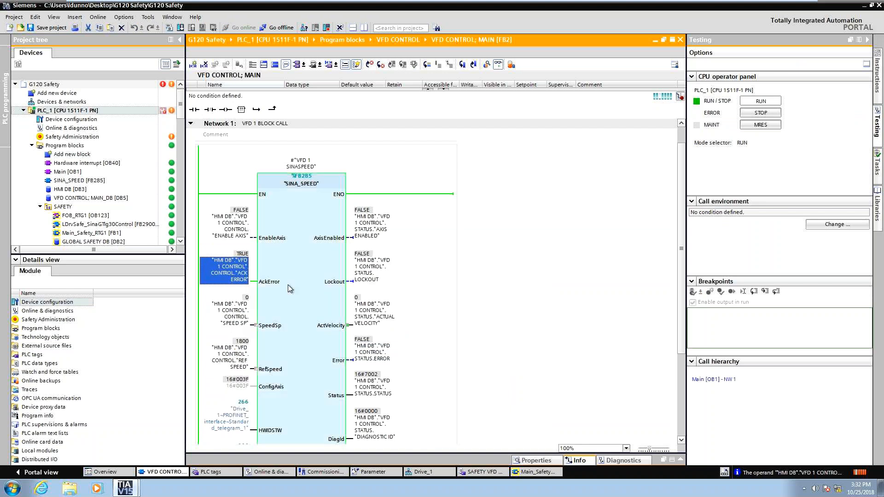
{"action": "right_click", "coordinate": [231, 270]}
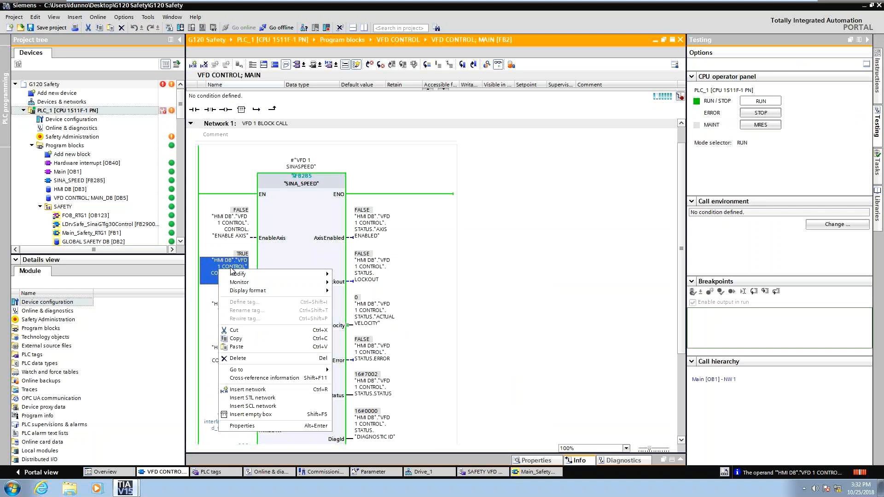
{"action": "mouse_move", "coordinate": [237, 274]}
{"action": "left_click", "coordinate": [337, 279]}
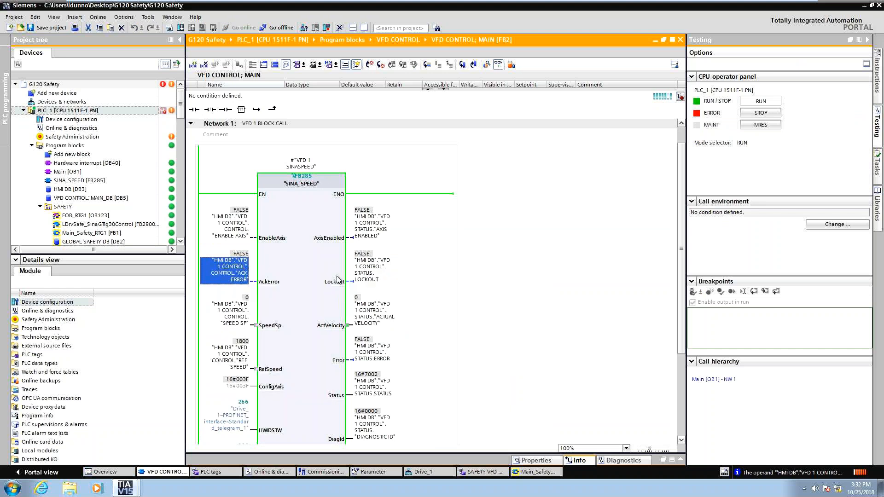
{"action": "left_click", "coordinate": [512, 266]}
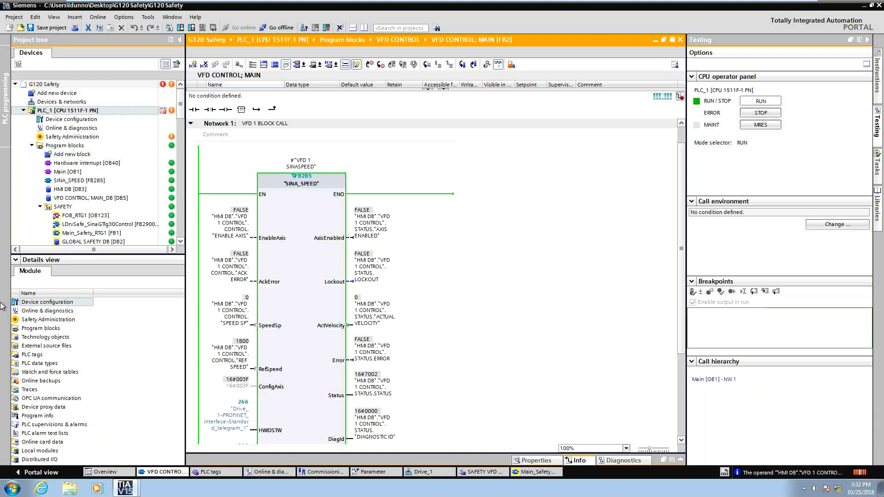
Go online with Drive_1 and open its Parameter editor.
{"action": "left_click", "coordinate": [92, 214]}
{"action": "scroll", "coordinate": [94, 214], "scroll_direction": "down", "scroll_amount": 10}
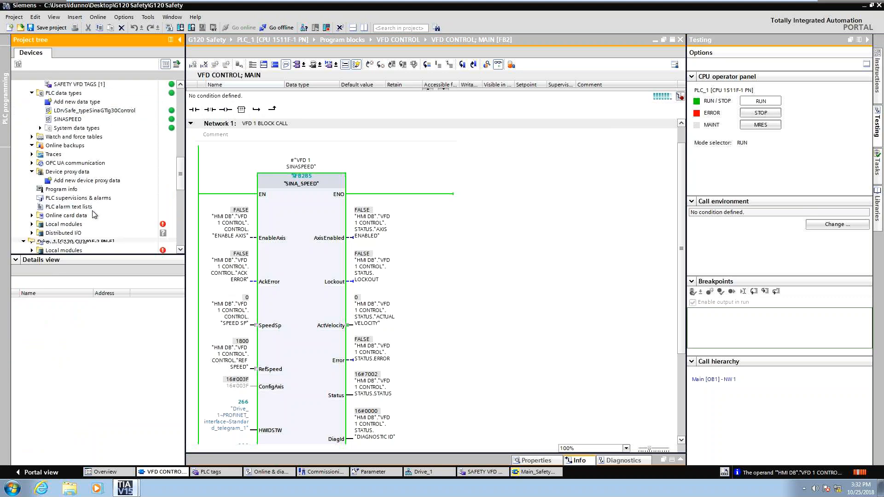
{"action": "scroll", "coordinate": [87, 207], "scroll_direction": "down", "scroll_amount": 3}
{"action": "left_click", "coordinate": [64, 163]}
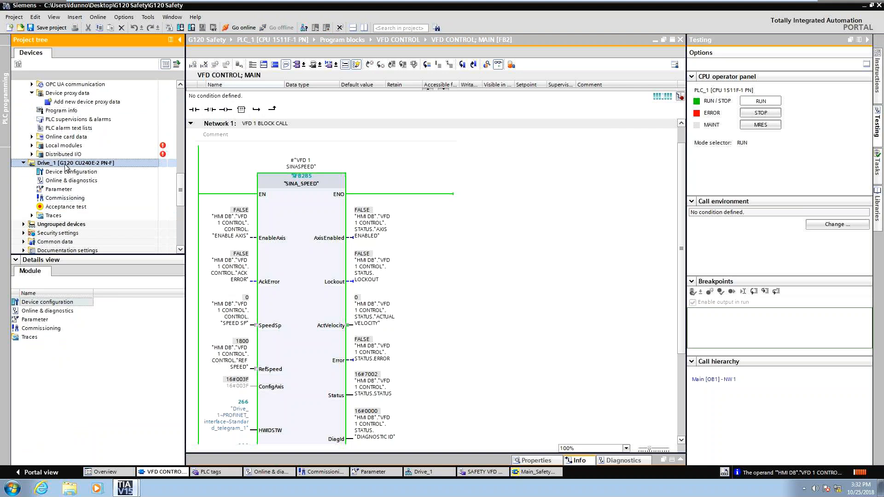
{"action": "left_click", "coordinate": [242, 27]}
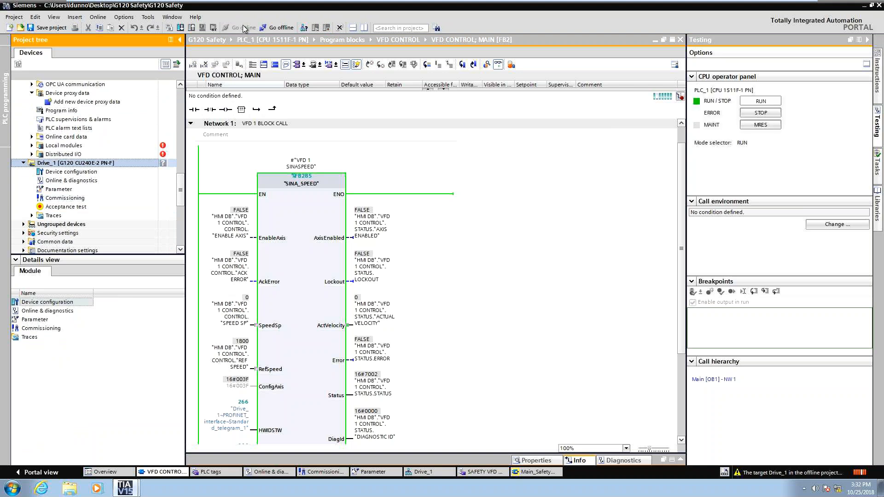
{"action": "double_click", "coordinate": [69, 189]}
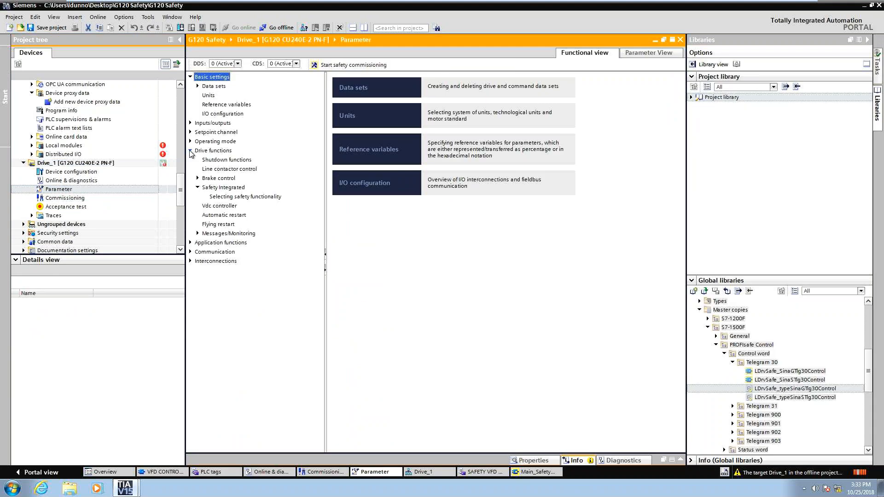
Start safety commissioning under Safety Integrated, entering the current and new safety passwords.
{"action": "left_click", "coordinate": [190, 151]}
{"action": "left_click", "coordinate": [190, 152]}
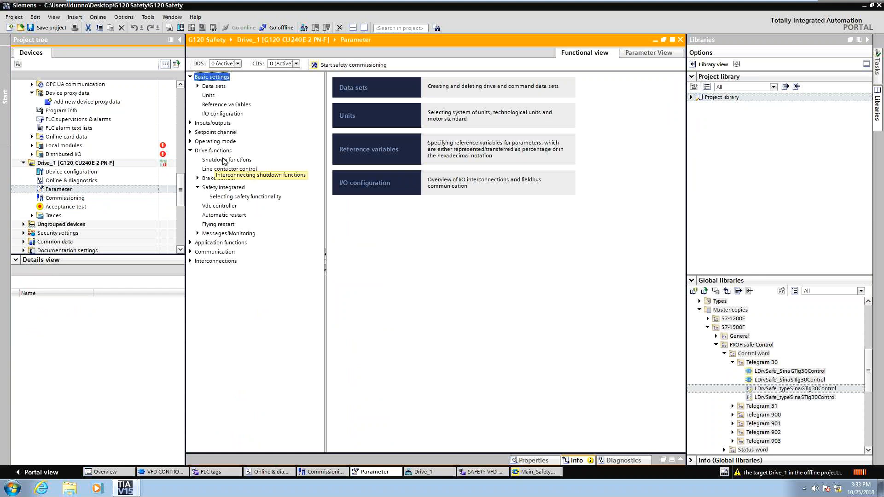
{"action": "left_click", "coordinate": [224, 188]}
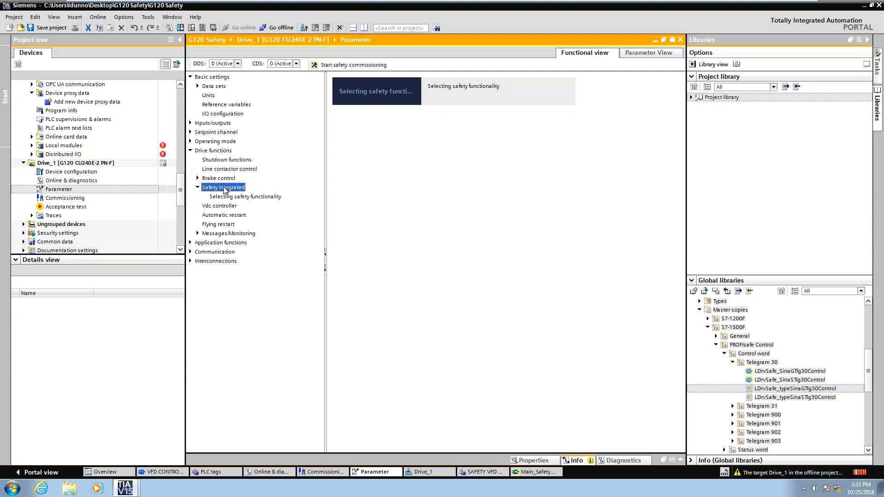
{"action": "left_click", "coordinate": [353, 68]}
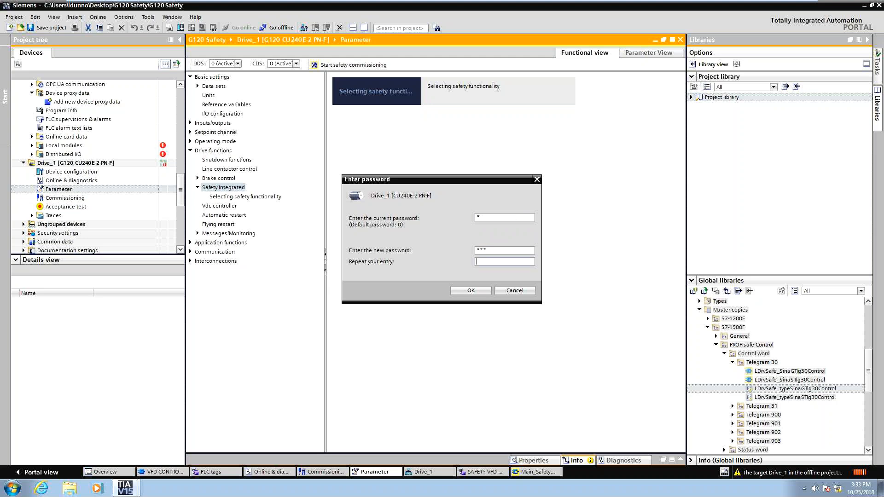
{"action": "type", "text": "***"}
{"action": "left_click", "coordinate": [452, 291]}
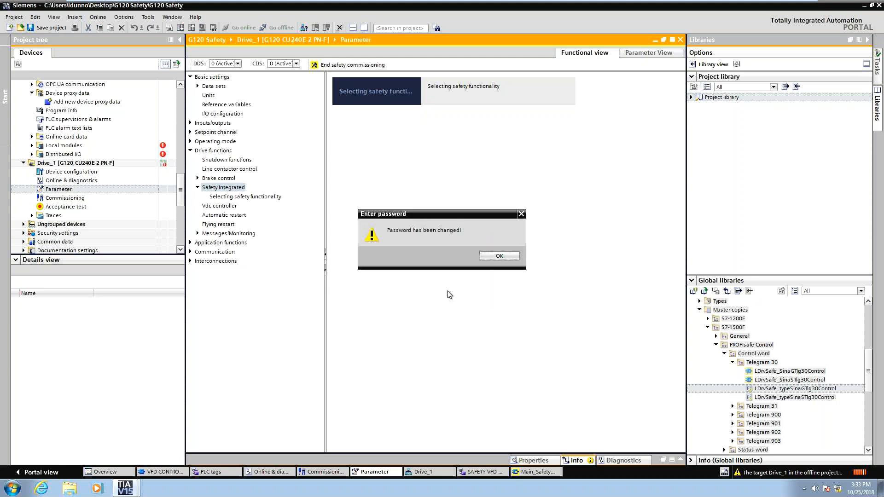
{"action": "key", "text": "Return"}
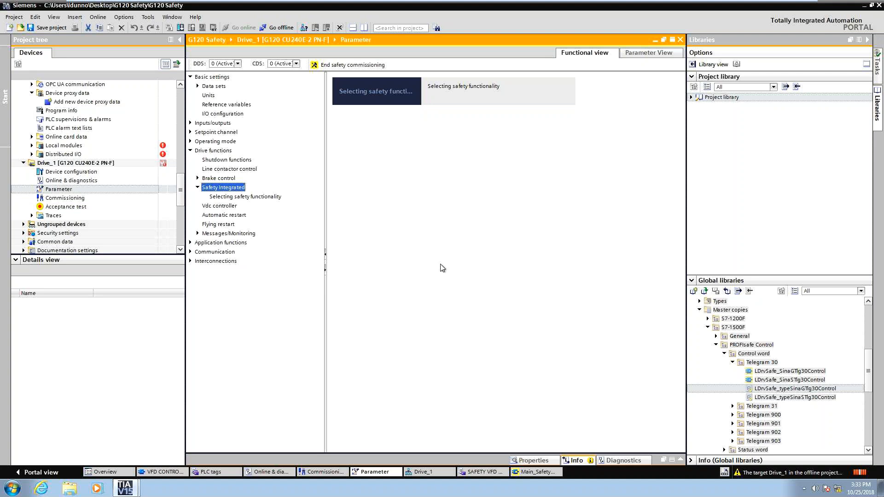
Select Basic functions as the drive's safety functionality.
{"action": "left_click", "coordinate": [251, 197]}
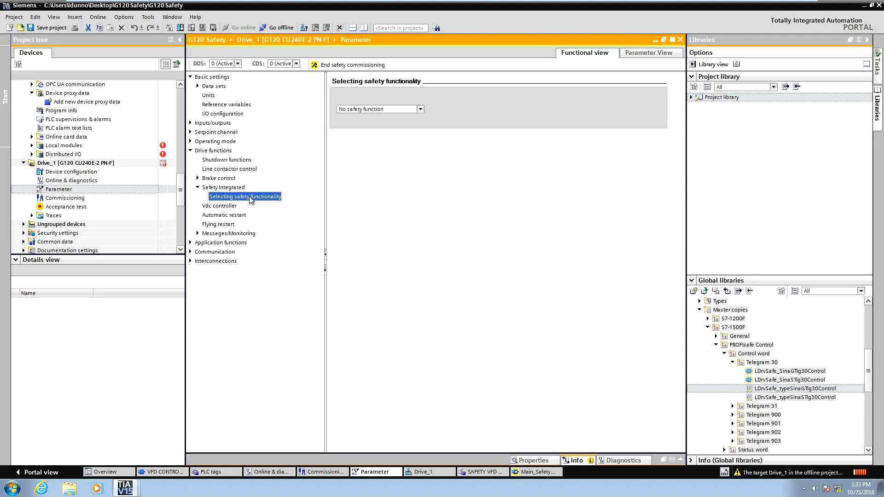
{"action": "left_click", "coordinate": [367, 111]}
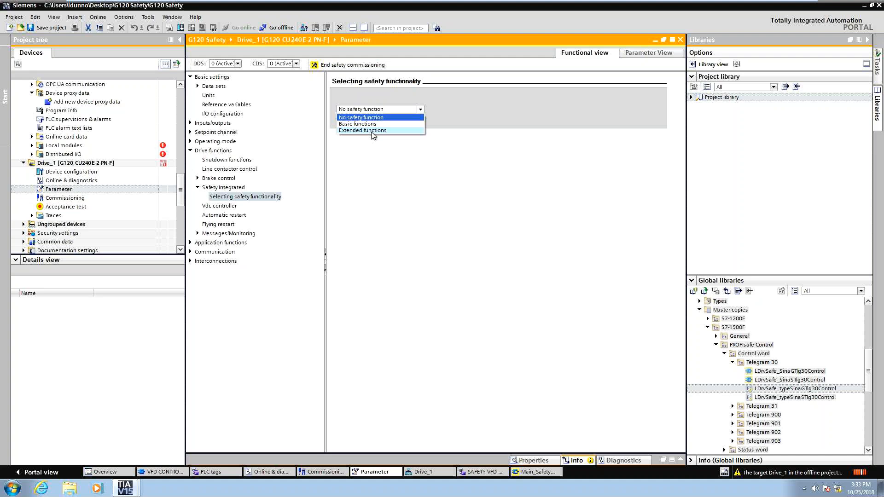
{"action": "left_click", "coordinate": [369, 124]}
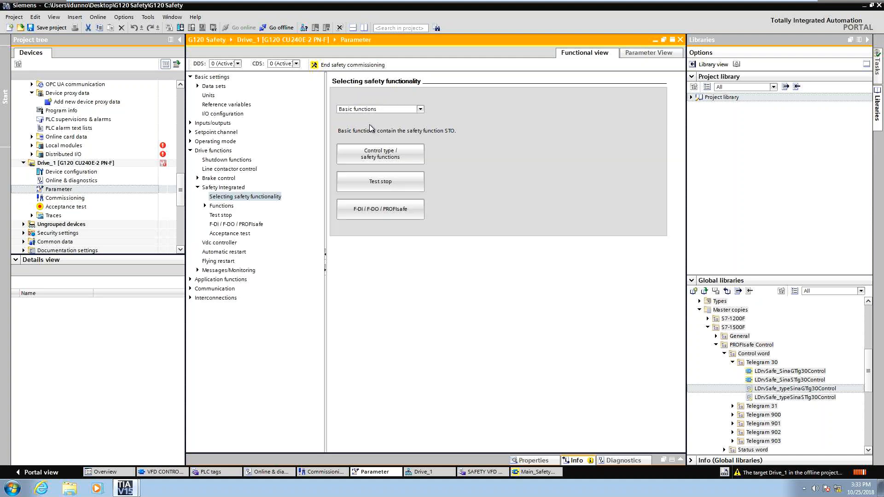
Inspect the F-DI configuration and the acceptance test pages of the drive.
{"action": "left_click", "coordinate": [384, 213]}
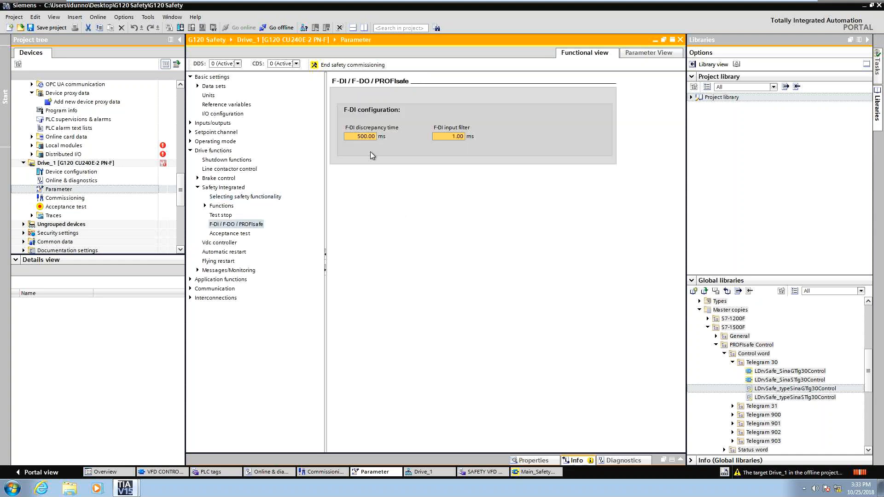
{"action": "left_click", "coordinate": [456, 136]}
{"action": "key", "text": "shift+Tab"}
{"action": "left_click", "coordinate": [244, 235]}
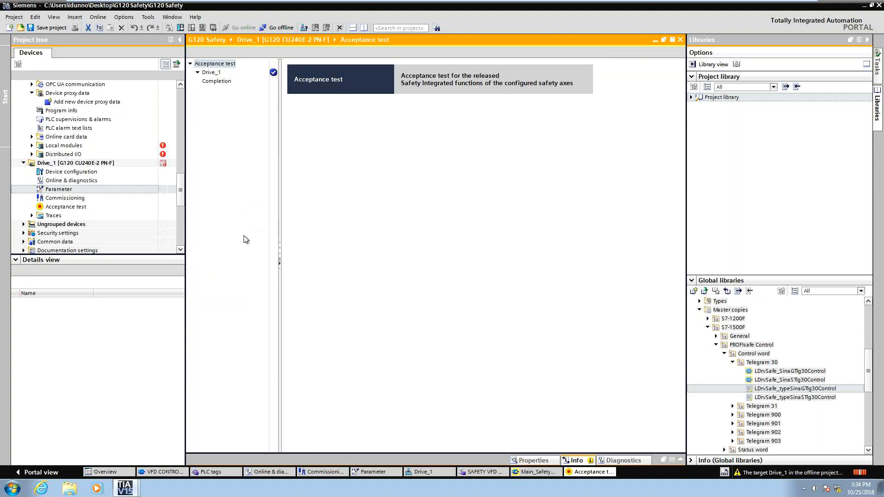
{"action": "left_click", "coordinate": [543, 472]}
{"action": "left_click", "coordinate": [372, 474]}
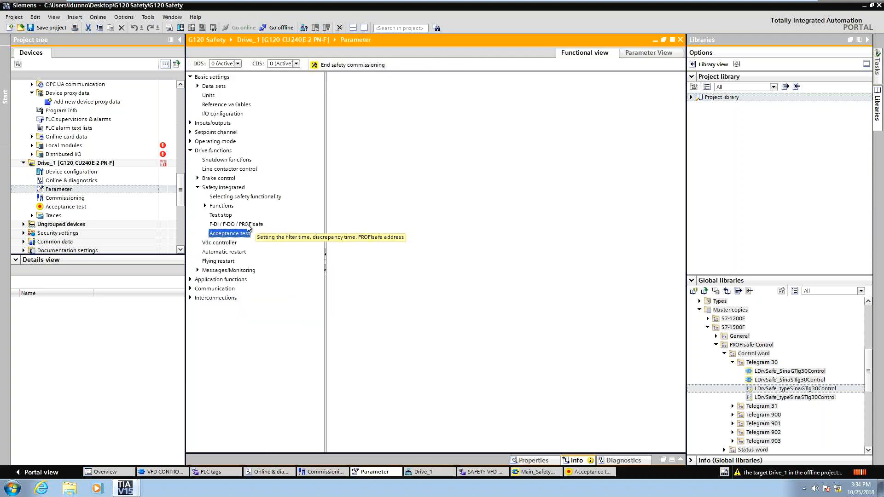
Set the safety control type to via PROFIsafe under Control type/safety functions.
{"action": "left_click", "coordinate": [205, 206]}
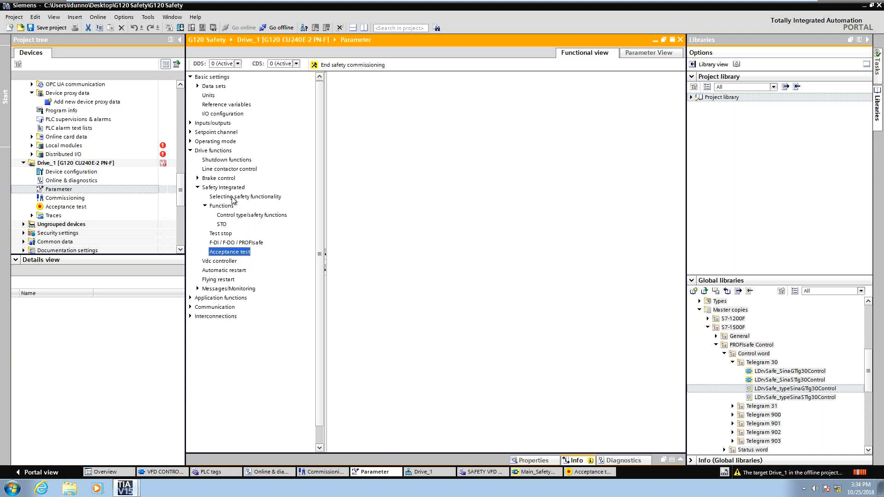
{"action": "left_click", "coordinate": [226, 198]}
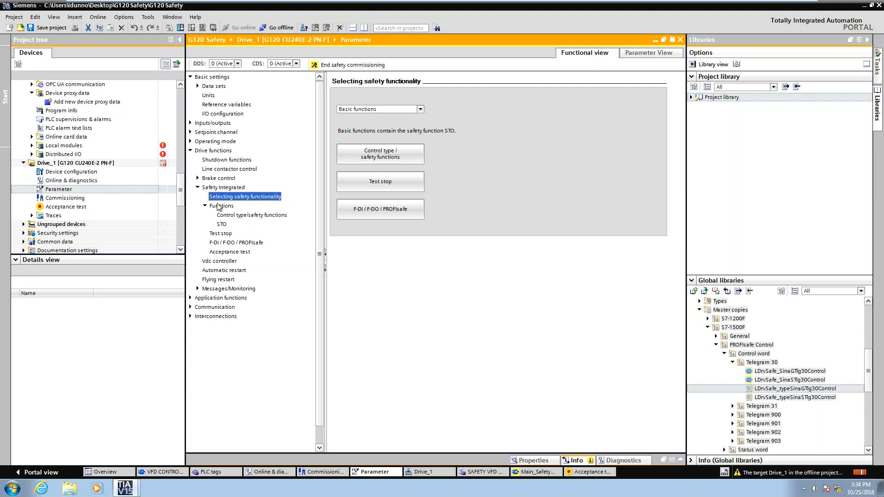
{"action": "left_click", "coordinate": [222, 215]}
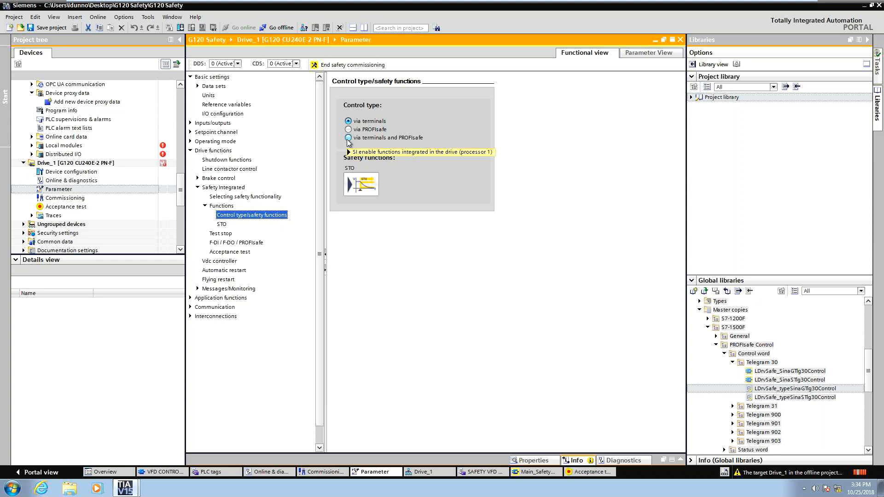
{"action": "left_click", "coordinate": [348, 129]}
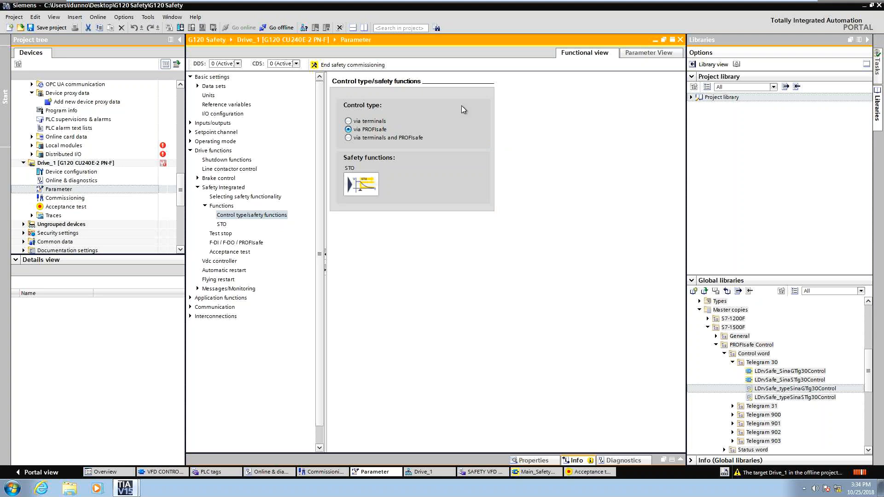
Set the test stop timer to 8700 h.
{"action": "left_click", "coordinate": [221, 225]}
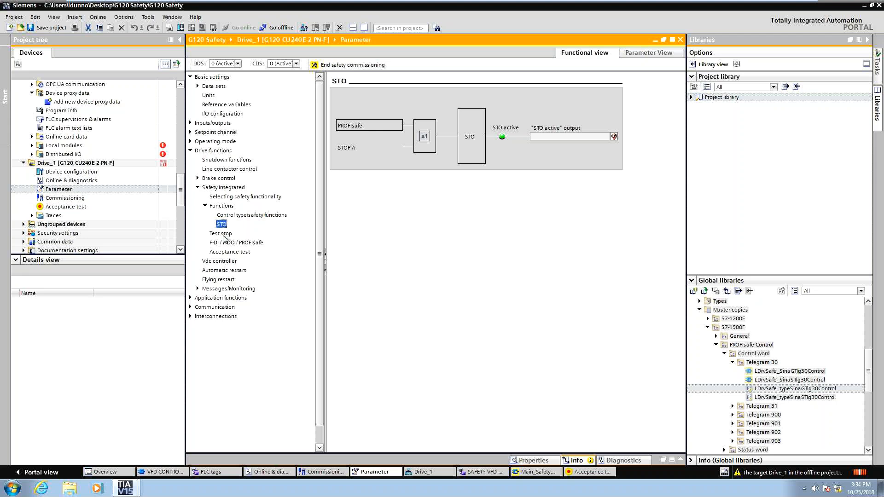
{"action": "left_click", "coordinate": [223, 235]}
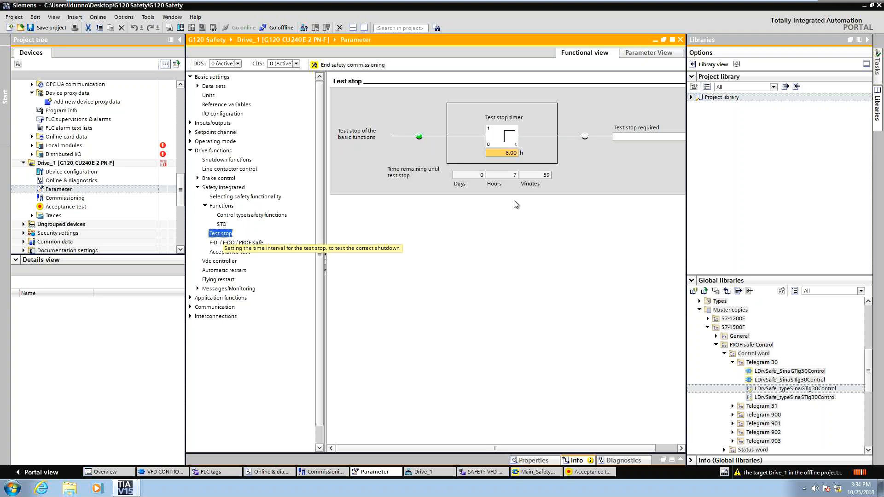
{"action": "left_click", "coordinate": [515, 152]}
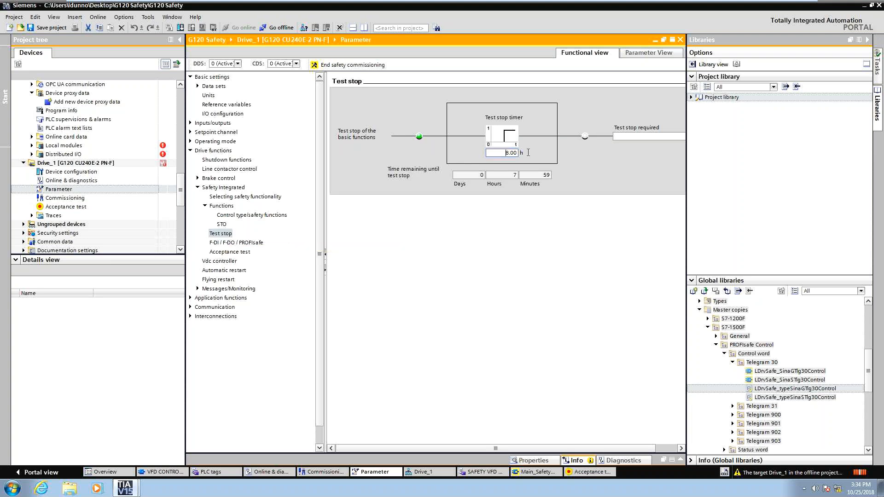
{"action": "key", "text": "ctrl+a"}
{"action": "type", "text": "8700"}
{"action": "left_click", "coordinate": [497, 173]}
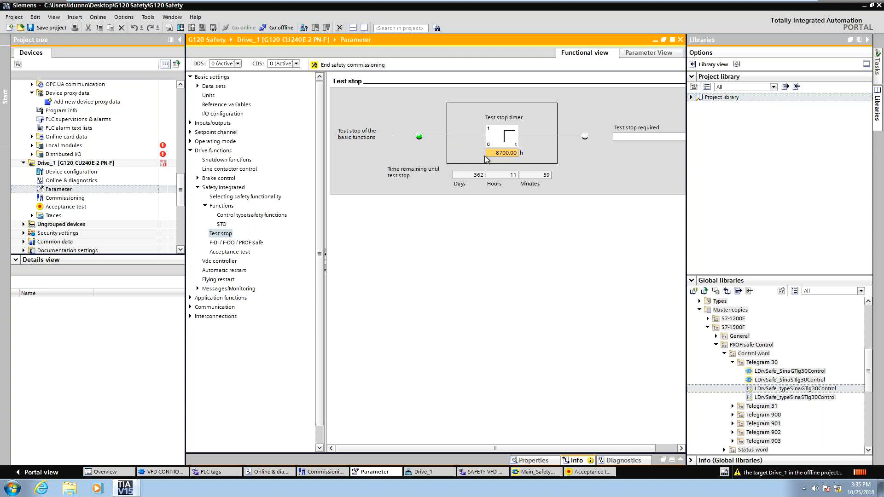
Open the F-DI / F-DO / PROFIsafe page showing the PROFIsafe address.
{"action": "left_click", "coordinate": [486, 155]}
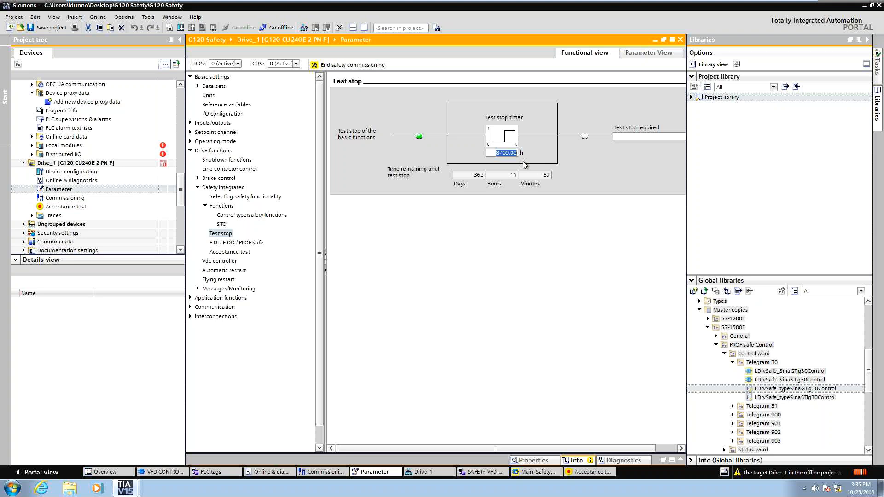
{"action": "left_click", "coordinate": [243, 245]}
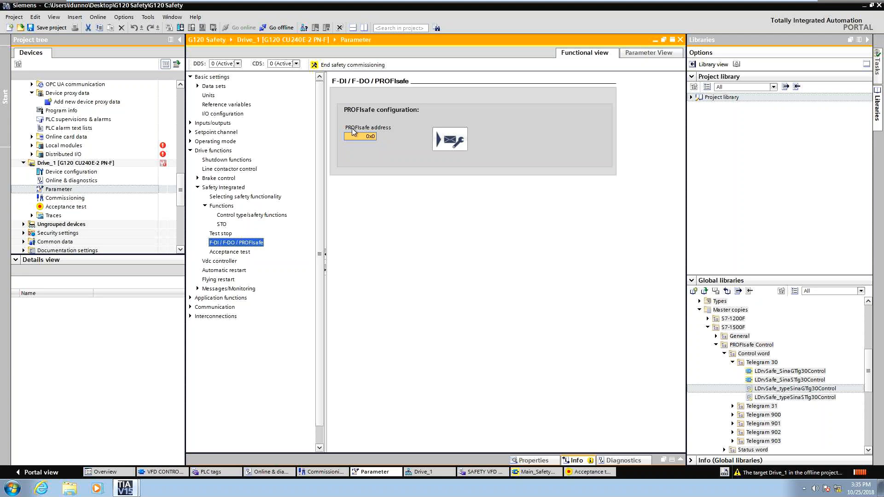
Set the drive's PROFIsafe address to 1, matching the F-address of the PROFIsafe telegram in the device's PROFINET properties.
{"action": "left_click", "coordinate": [366, 137]}
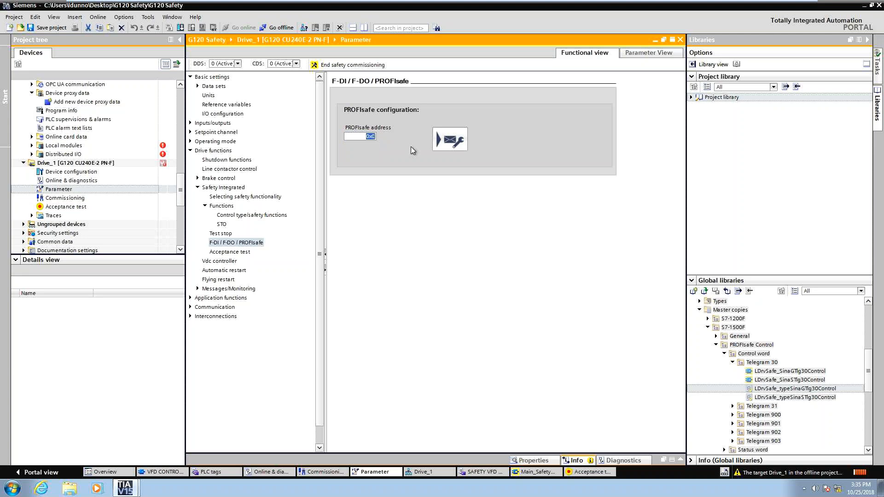
{"action": "left_click", "coordinate": [364, 137]}
{"action": "left_click_drag", "start_coordinate": [363, 137], "coordinate": [408, 141]}
{"action": "left_click", "coordinate": [424, 477]}
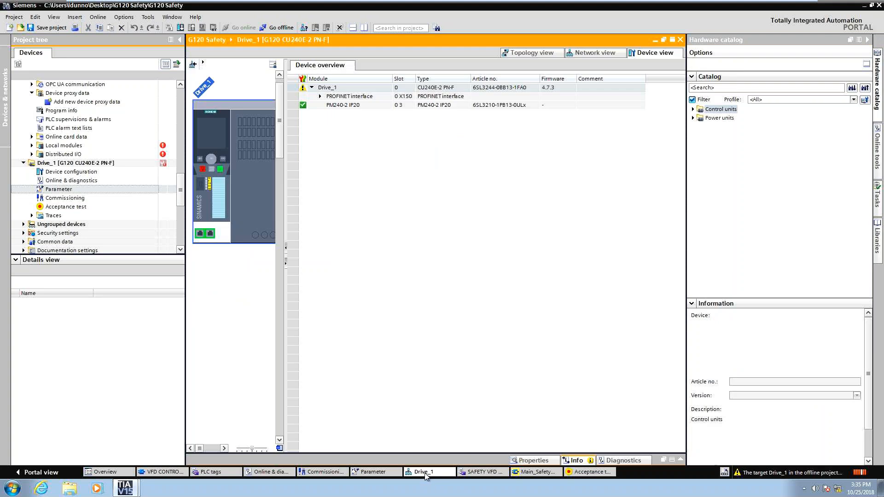
{"action": "double_click", "coordinate": [219, 191]}
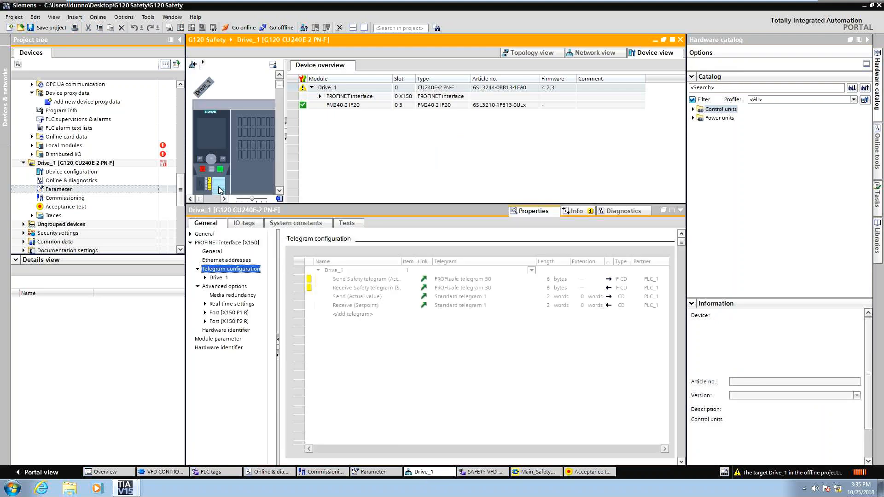
{"action": "left_click", "coordinate": [217, 277]}
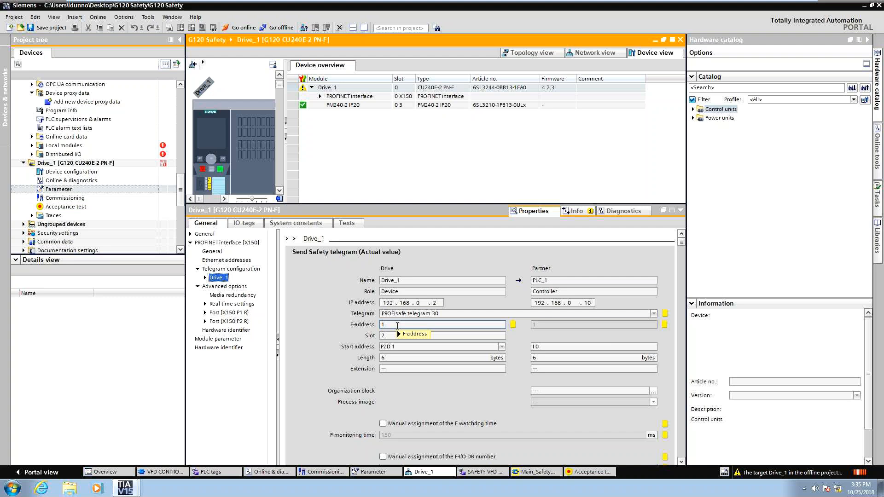
{"action": "mouse_move", "coordinate": [398, 325]}
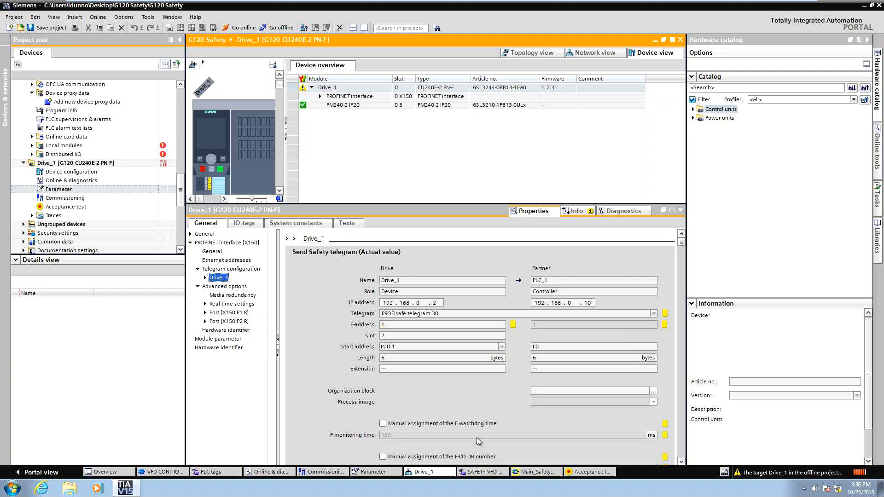
{"action": "left_click", "coordinate": [392, 473]}
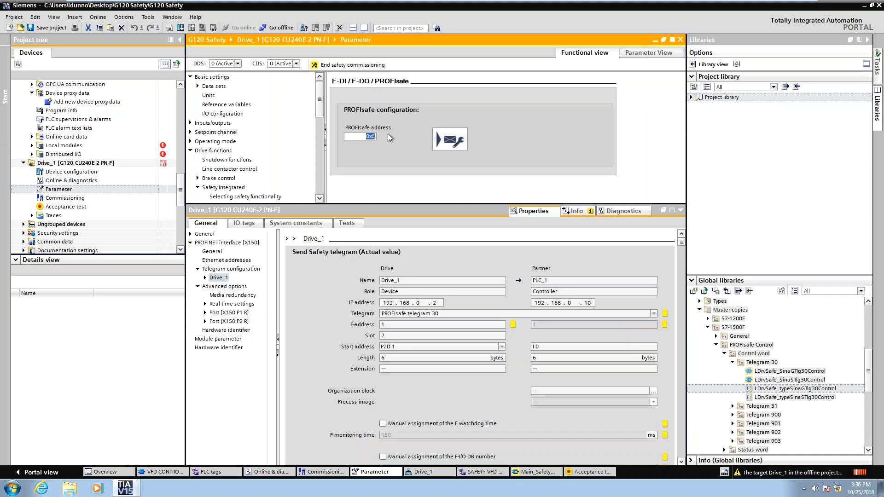
{"action": "type", "text": "1"}
{"action": "left_click_drag", "start_coordinate": [494, 203], "coordinate": [505, 323]}
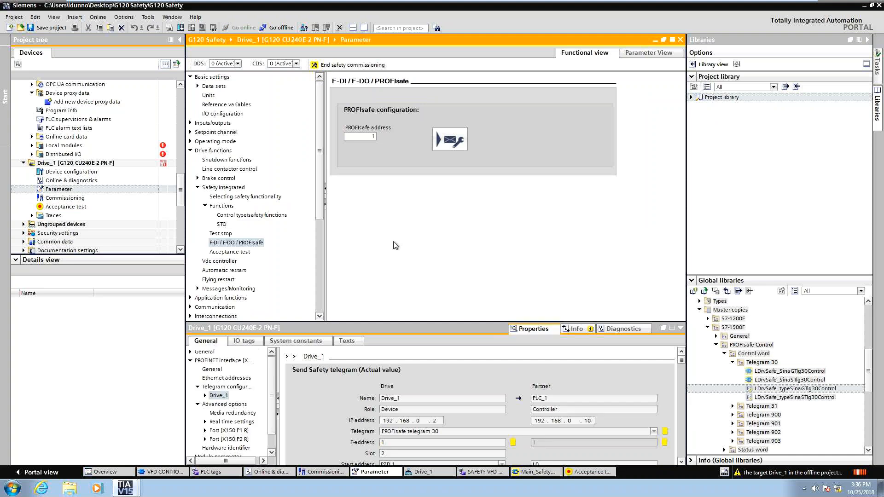
End safety commissioning and confirm saving the safety parameters to the ROM.
{"action": "scroll", "coordinate": [317, 220], "scroll_direction": "down", "scroll_amount": 1}
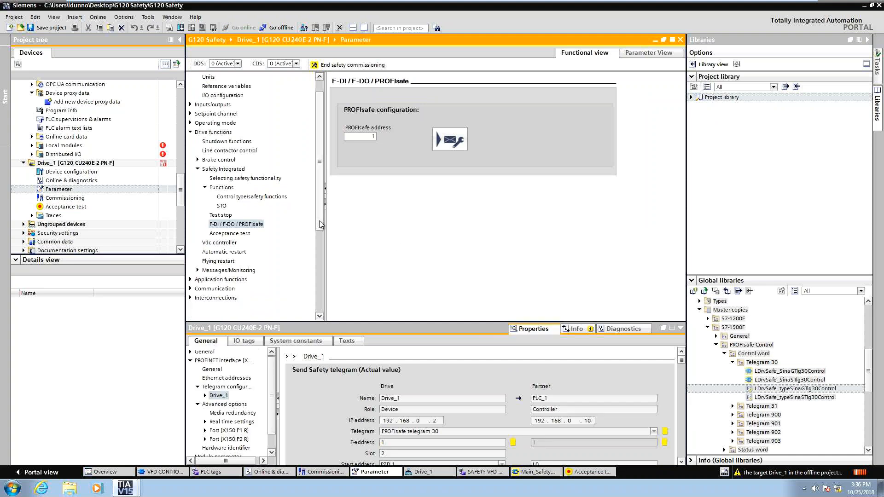
{"action": "left_click", "coordinate": [249, 224]}
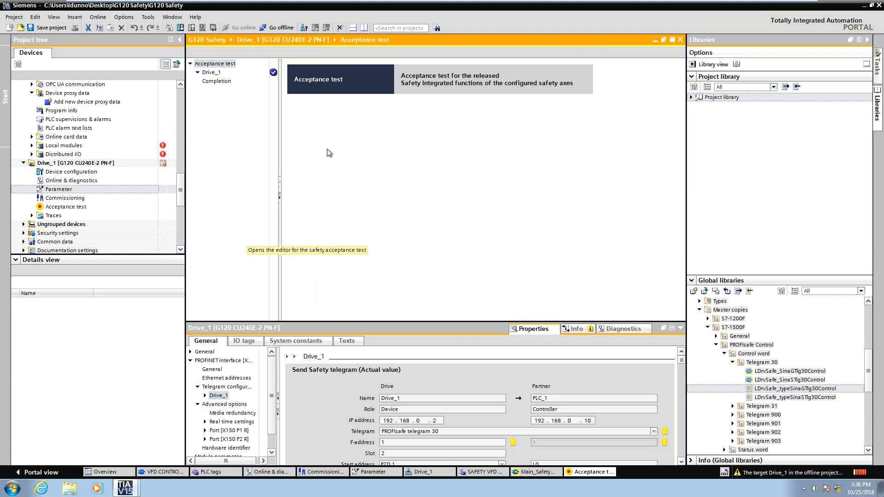
{"action": "left_click", "coordinate": [372, 471]}
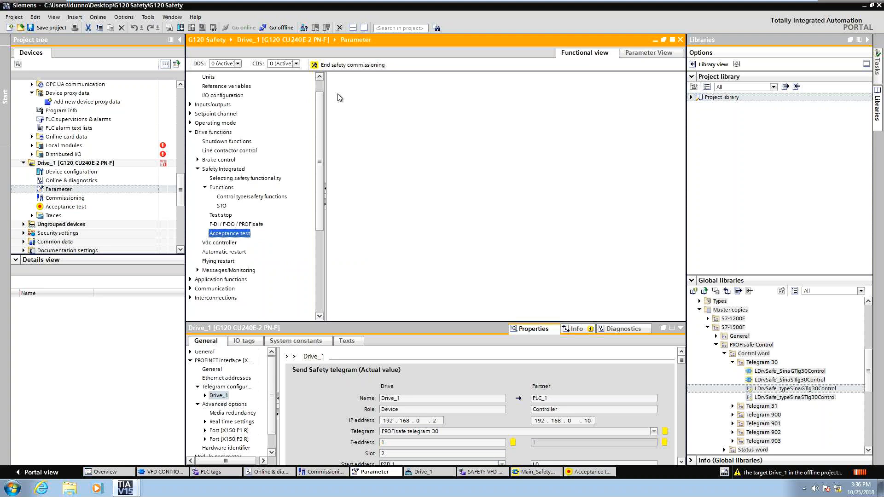
{"action": "left_click", "coordinate": [351, 64]}
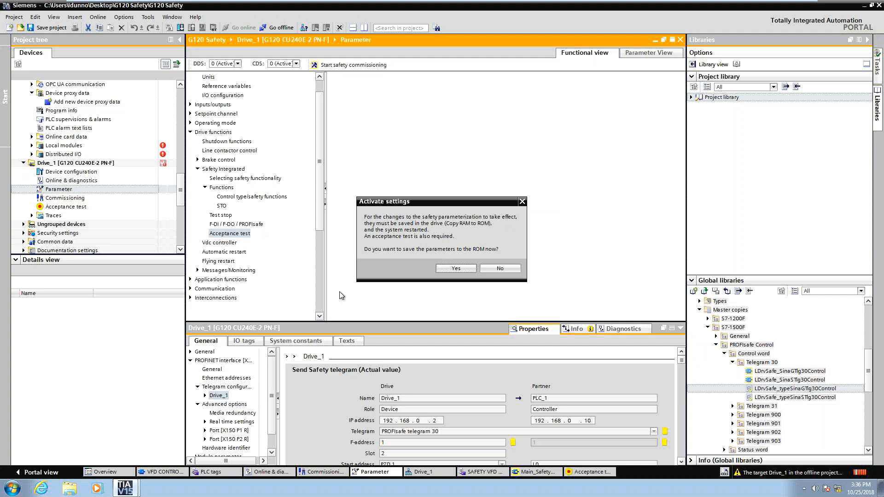
{"action": "left_click", "coordinate": [442, 268]}
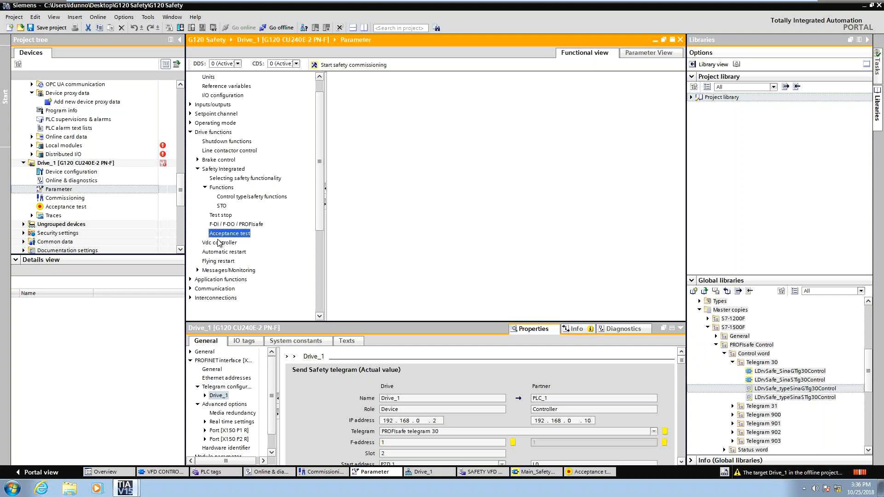
Open the drive's Commissioning Saving/reset page and save the RAM data to EEPROM.
{"action": "double_click", "coordinate": [87, 198]}
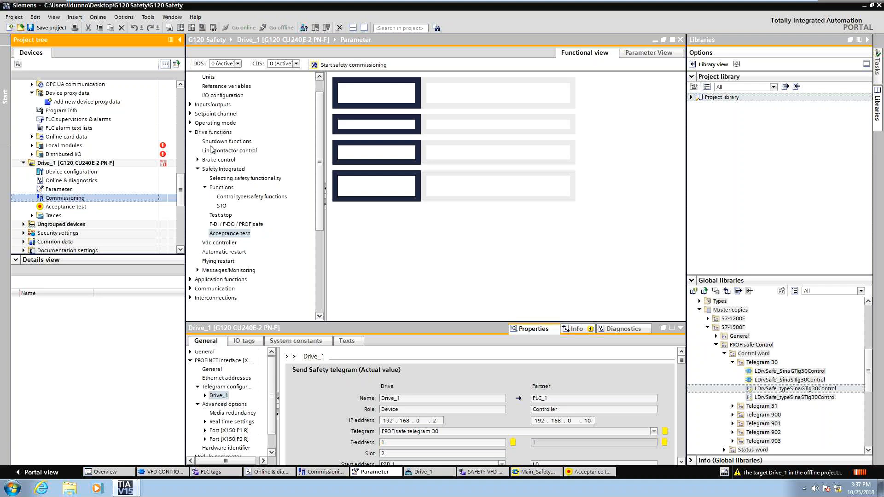
{"action": "left_click", "coordinate": [219, 114]}
{"action": "left_click", "coordinate": [631, 133]}
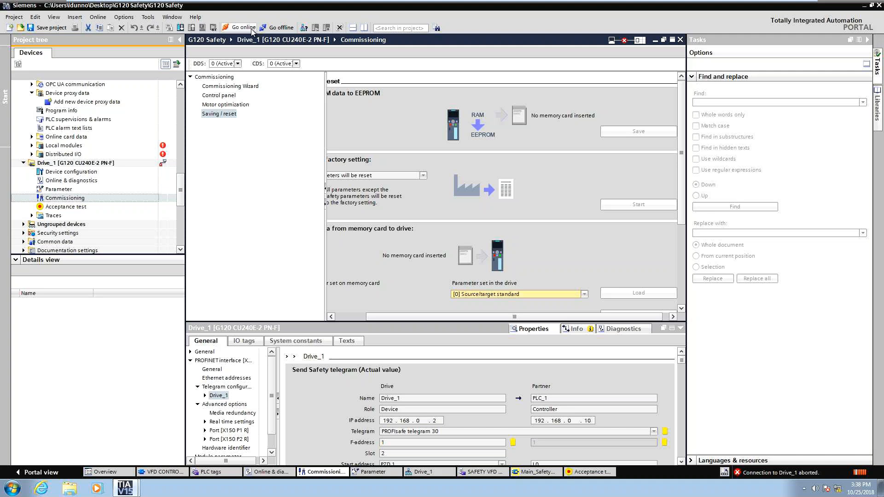
Save the project and download the configuration to Drive_1.
{"action": "left_click", "coordinate": [51, 28]}
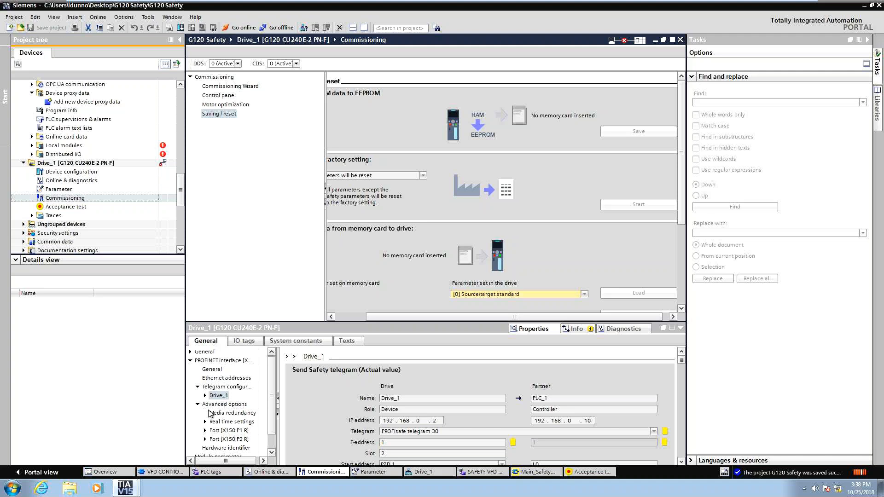
{"action": "left_click", "coordinate": [424, 472]}
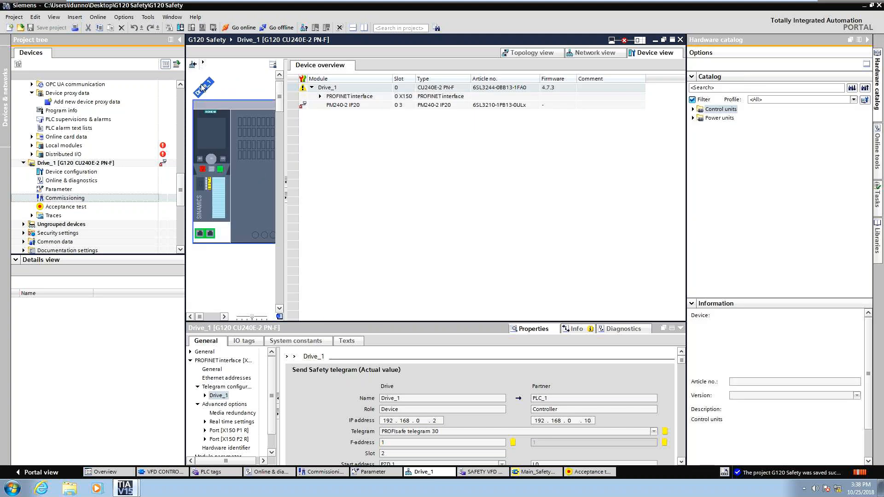
{"action": "left_click", "coordinate": [181, 29]}
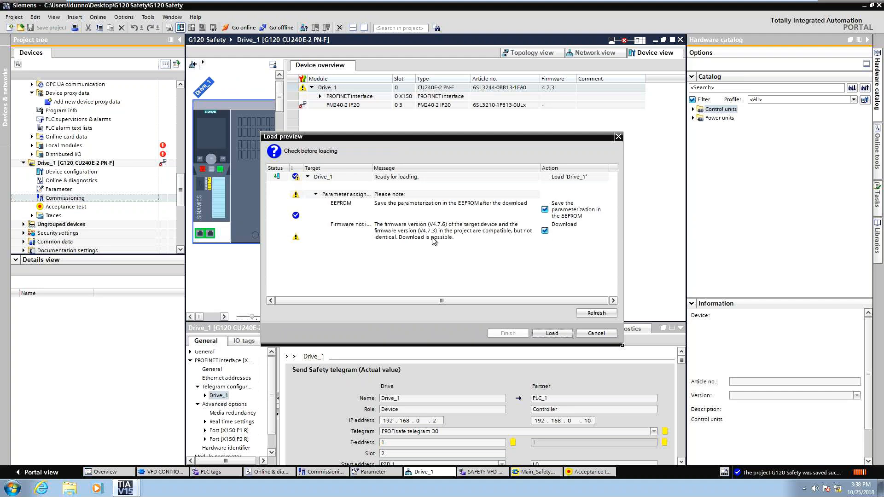
{"action": "key", "text": "Return"}
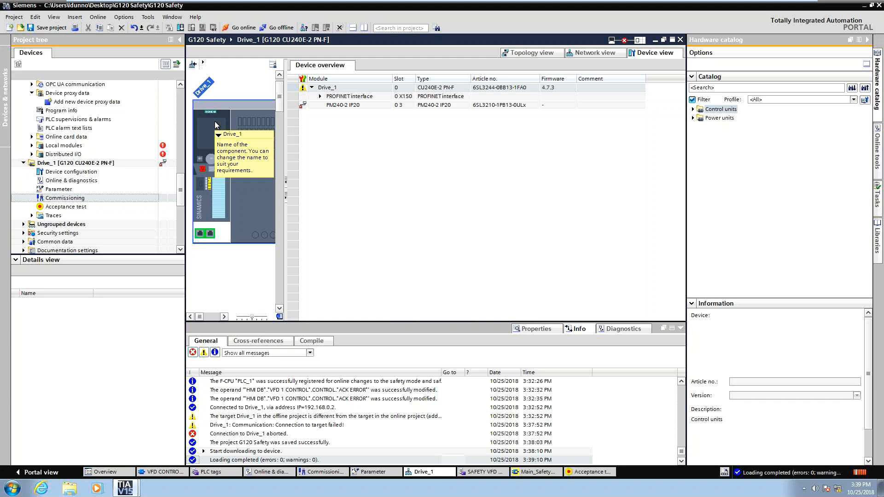
Open Main_Safety_RTG1 with monitoring on and try to modify the ESTOP RESET acknowledge operand to 1.
{"action": "left_click", "coordinate": [545, 474]}
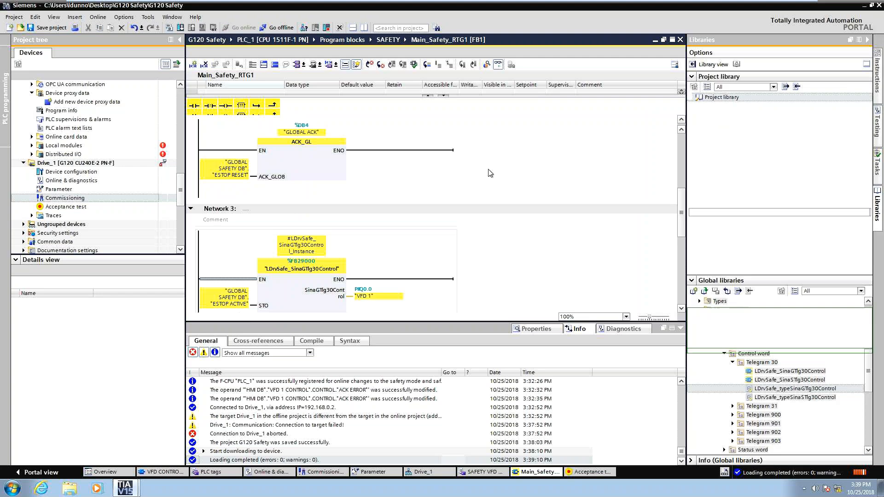
{"action": "key", "text": "ctrl+t"}
{"action": "left_click", "coordinate": [681, 328]}
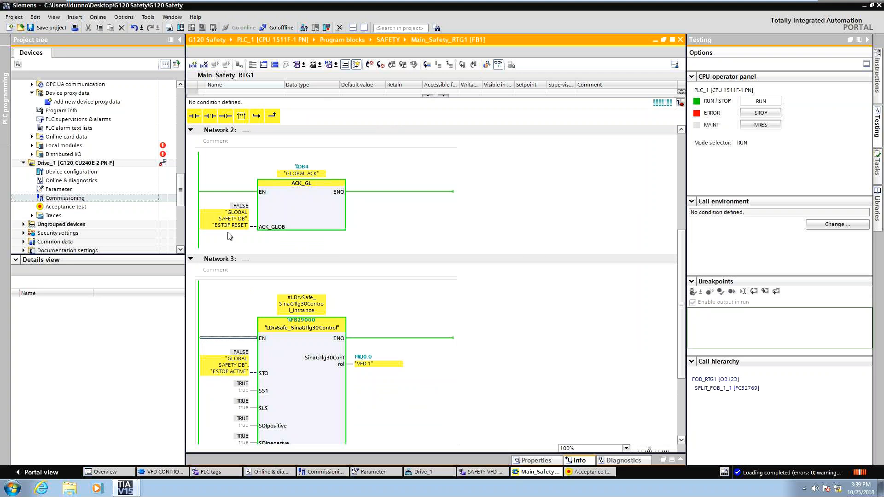
{"action": "scroll", "coordinate": [230, 236], "scroll_direction": "up", "scroll_amount": 4}
{"action": "right_click", "coordinate": [244, 339]}
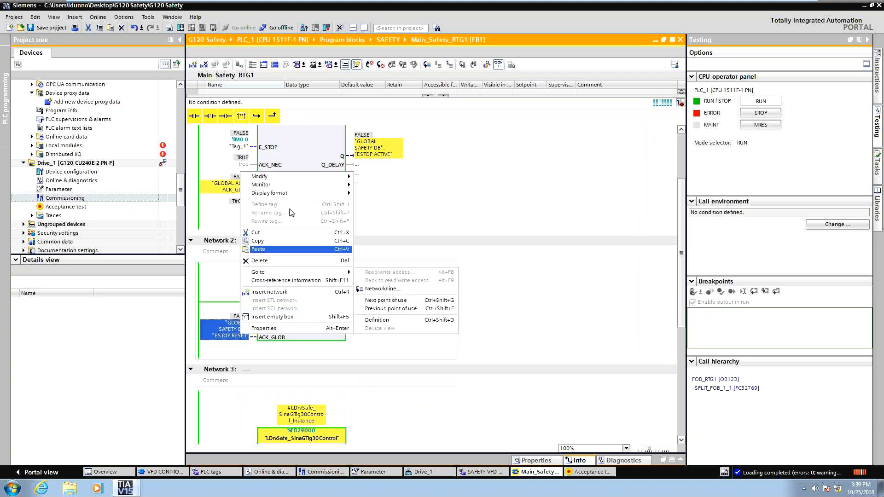
{"action": "mouse_move", "coordinate": [276, 176]}
{"action": "left_click", "coordinate": [379, 182]}
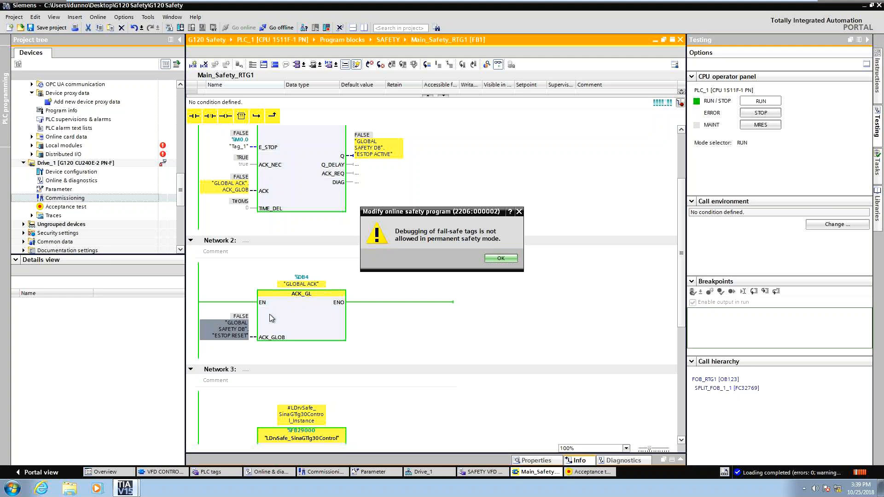
{"action": "left_click", "coordinate": [500, 261]}
Replace the ACK_GLOB input of the ACK_GL block with the standard tag M50.0.
{"action": "left_click", "coordinate": [232, 339]}
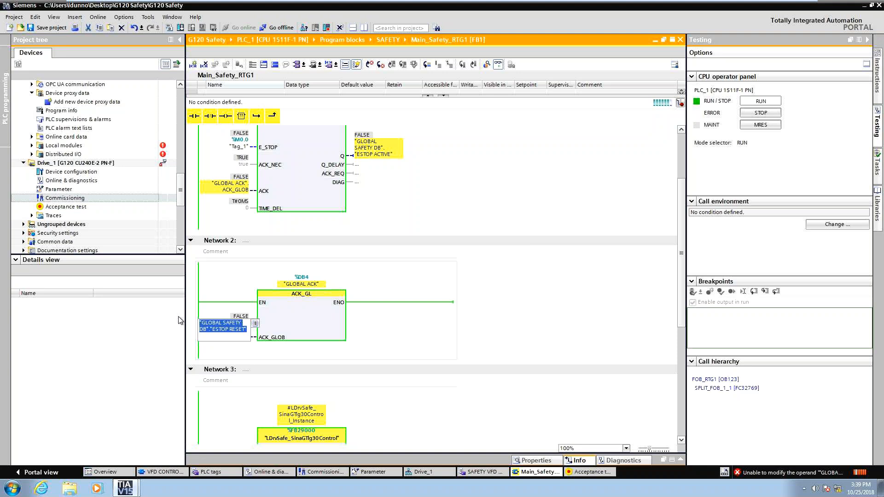
{"action": "type", "text": "M50"}
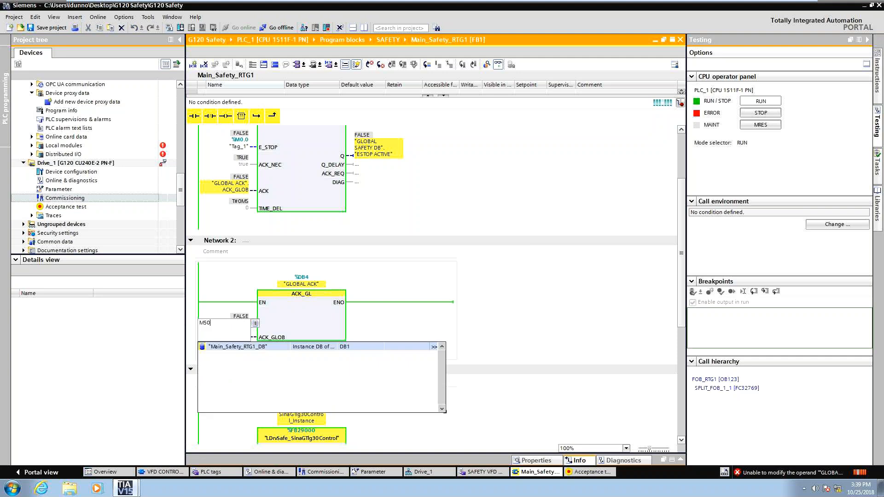
{"action": "type", "text": ".0"}
{"action": "key", "text": "Return"}
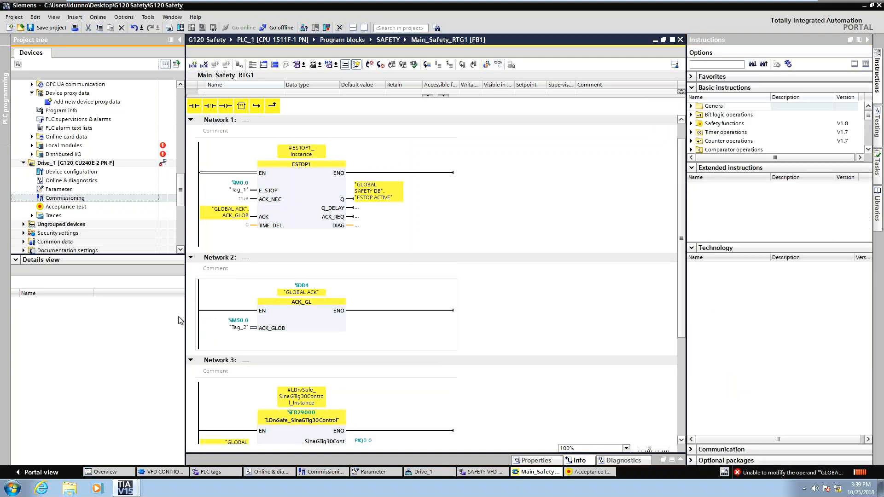
Save and download the program to PLC_1, choosing Stop all and re-initializing the data blocks.
{"action": "key", "text": "ctrl+s"}
{"action": "key", "text": "ctrl+l"}
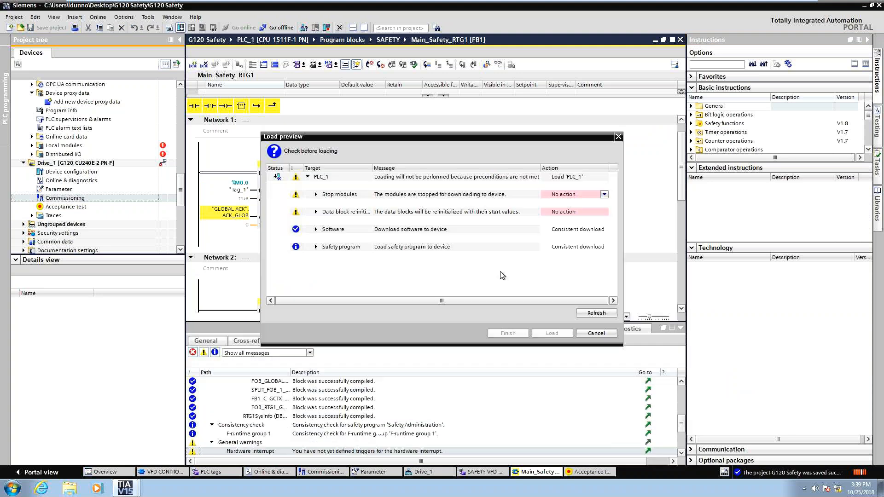
{"action": "left_click", "coordinate": [570, 195]}
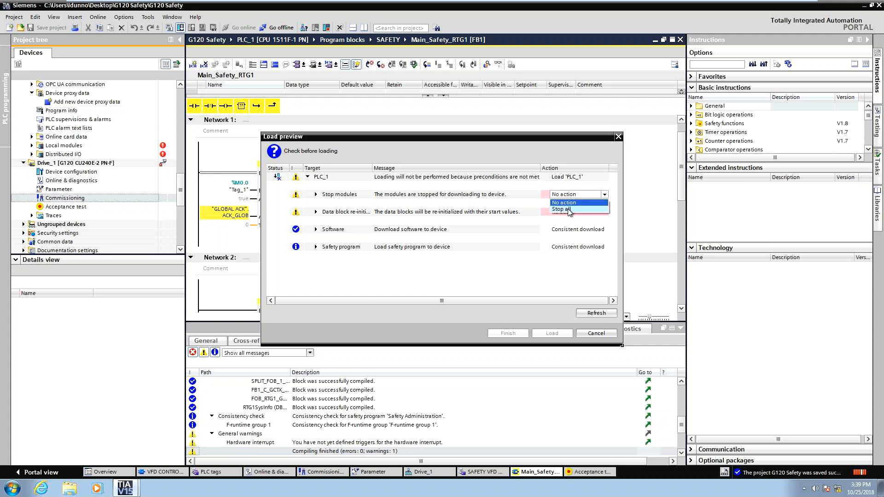
{"action": "left_click", "coordinate": [568, 209]}
{"action": "left_click", "coordinate": [568, 212]}
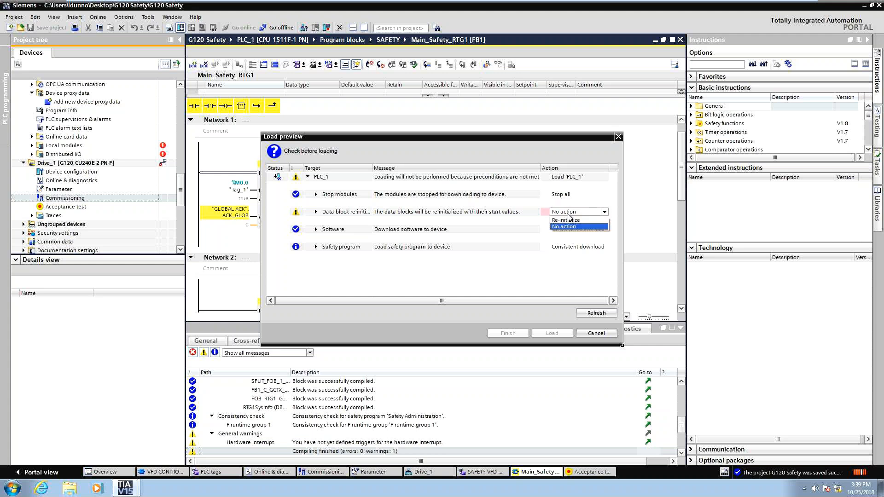
{"action": "left_click", "coordinate": [566, 220]}
{"action": "left_click", "coordinate": [560, 334]}
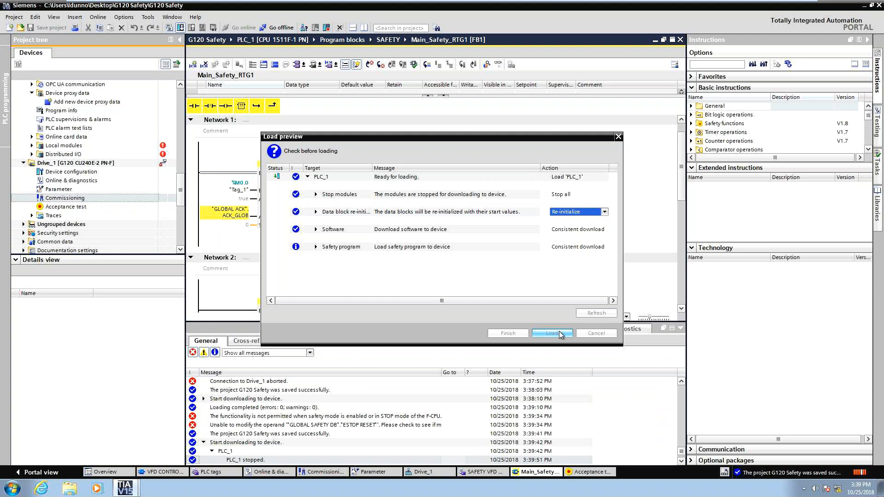
With monitoring on, modify tag M50.0 to 1 and back to 0 to acknowledge the safety function.
{"action": "left_click", "coordinate": [679, 326]}
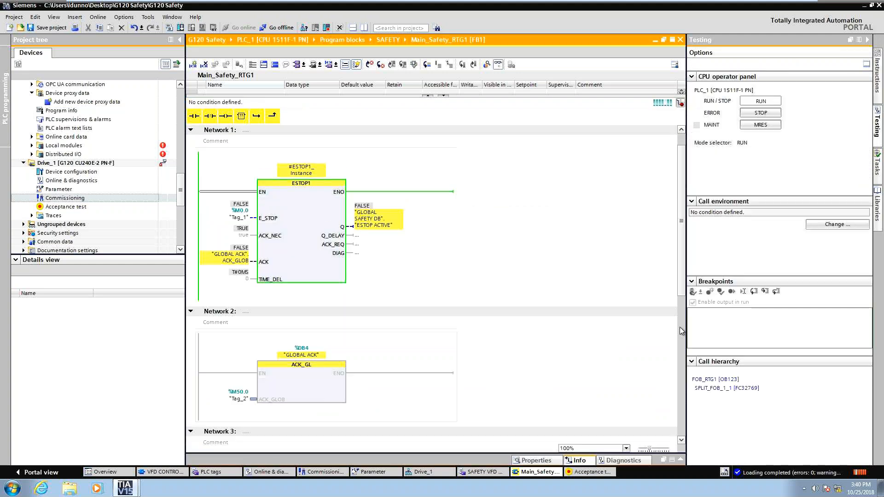
{"action": "right_click", "coordinate": [230, 397]}
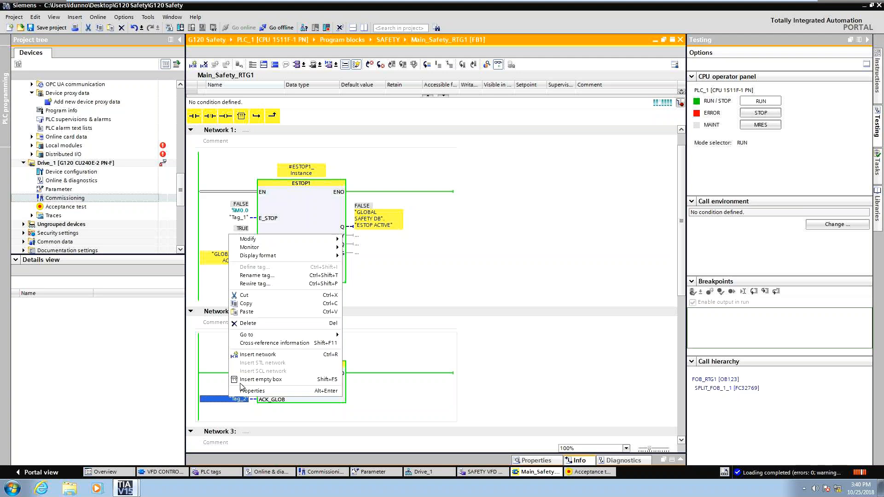
{"action": "mouse_move", "coordinate": [325, 240]}
{"action": "left_click", "coordinate": [366, 247]}
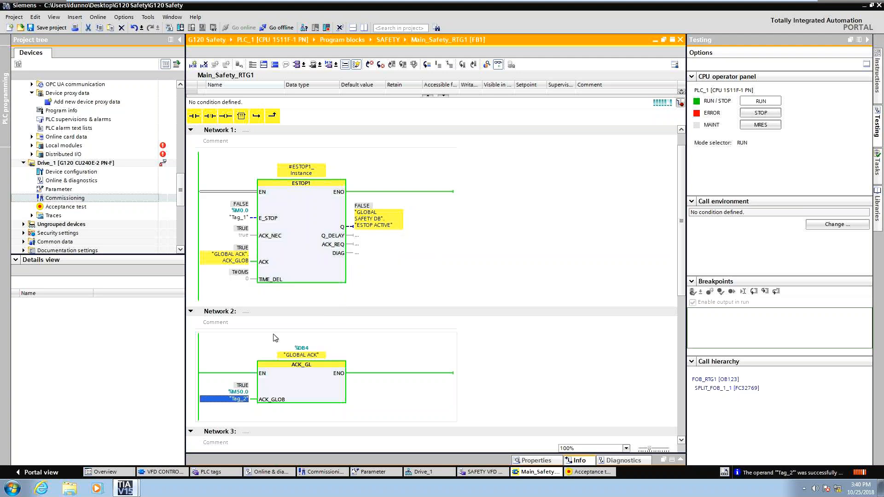
{"action": "right_click", "coordinate": [225, 407]}
{"action": "mouse_move", "coordinate": [333, 240]}
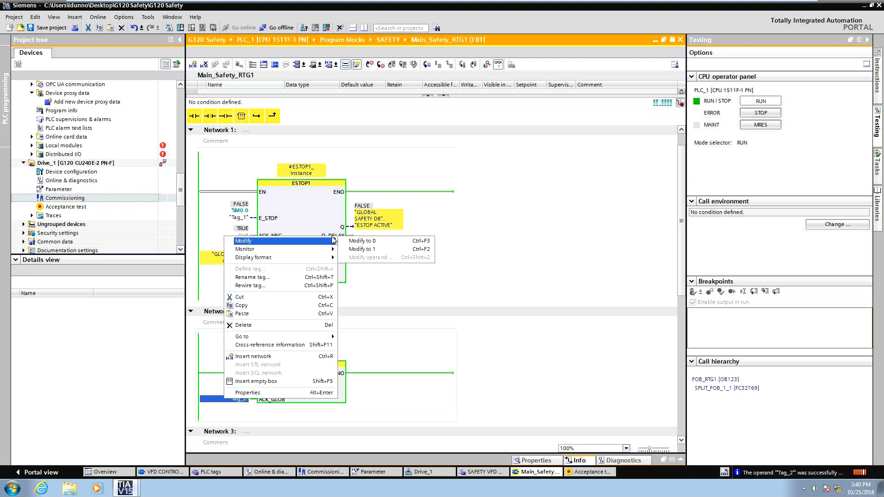
{"action": "left_click", "coordinate": [544, 377]}
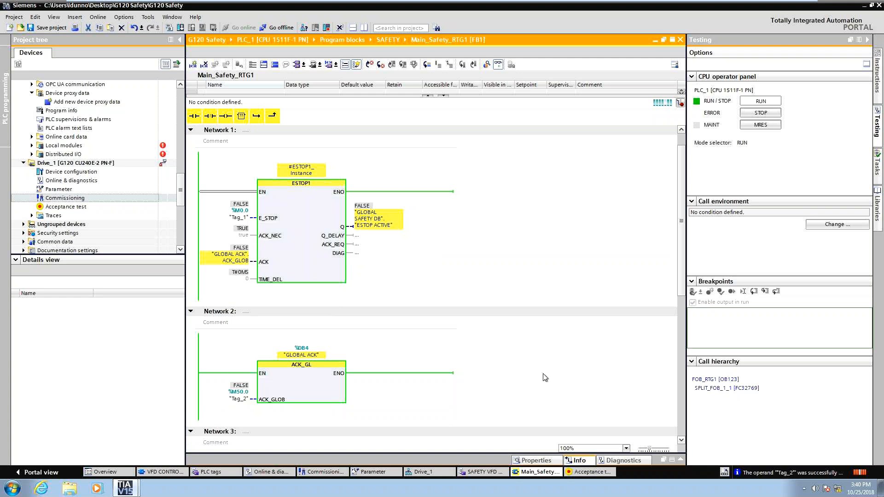
{"action": "left_click", "coordinate": [316, 284]}
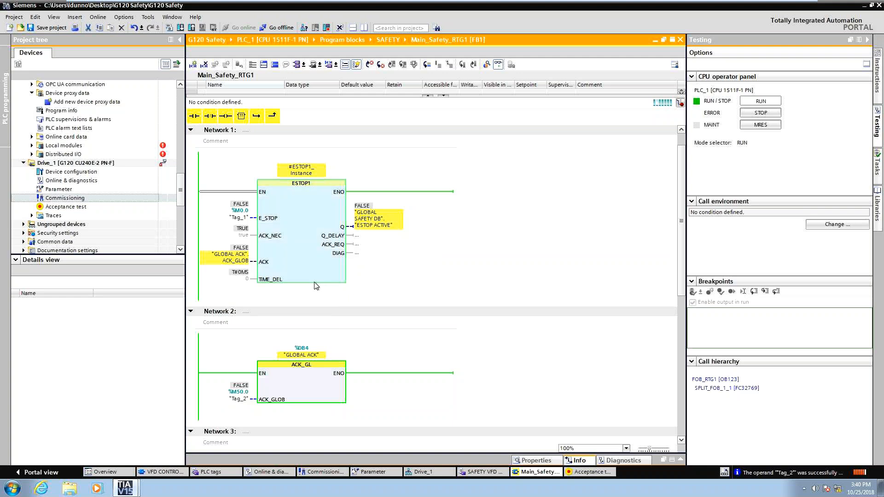
Set the ACK_NEC and TIME_DEL inputs of the ESTOP1 block to 0 and save the project.
{"action": "scroll", "coordinate": [510, 295], "scroll_direction": "down", "scroll_amount": 3}
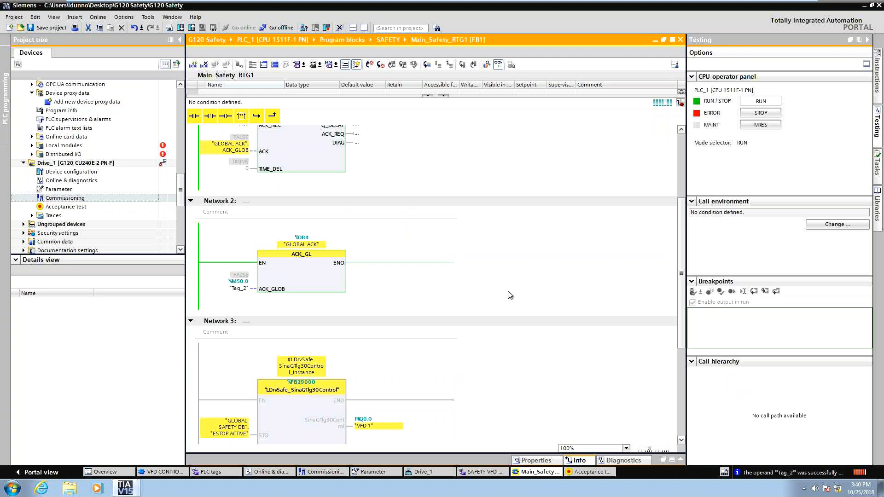
{"action": "scroll", "coordinate": [509, 295], "scroll_direction": "down", "scroll_amount": 5}
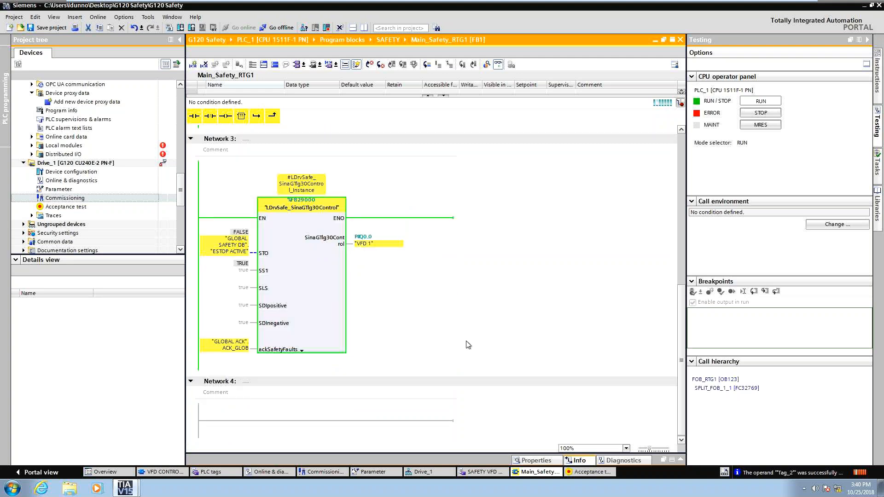
{"action": "left_click", "coordinate": [232, 253]}
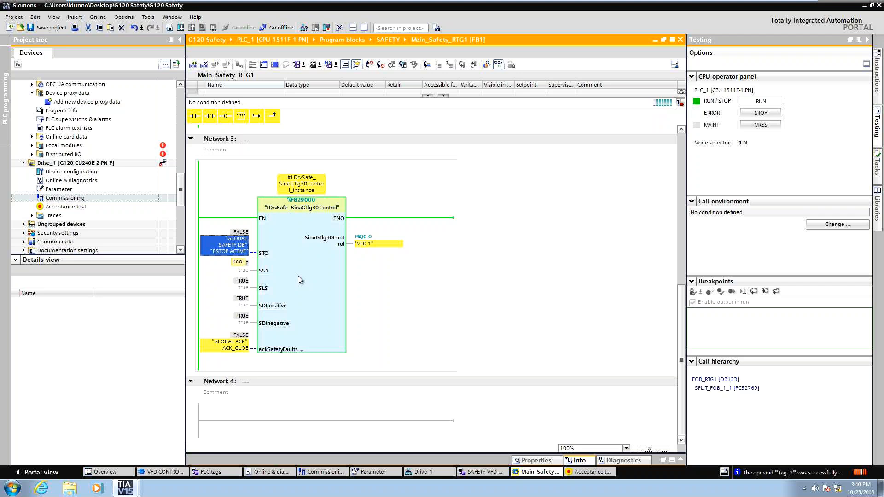
{"action": "scroll", "coordinate": [300, 279], "scroll_direction": "up", "scroll_amount": 10}
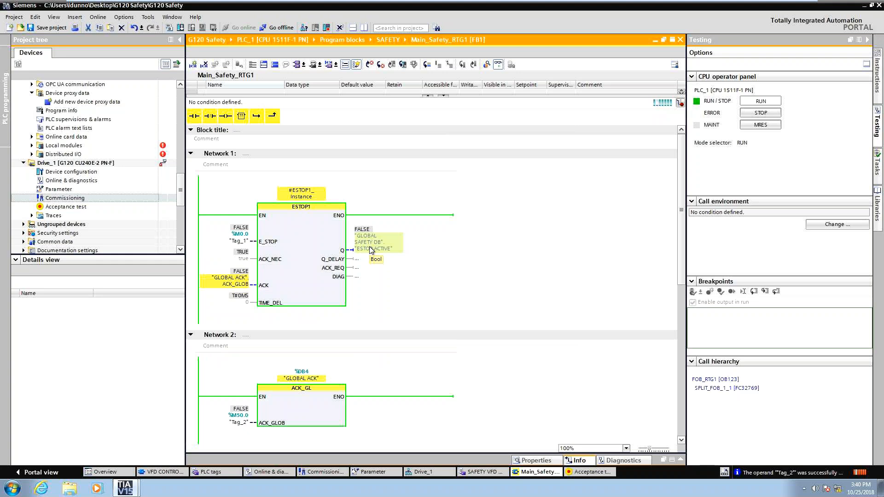
{"action": "left_click", "coordinate": [244, 259]}
{"action": "type", "text": "0"}
{"action": "key", "text": "Return"}
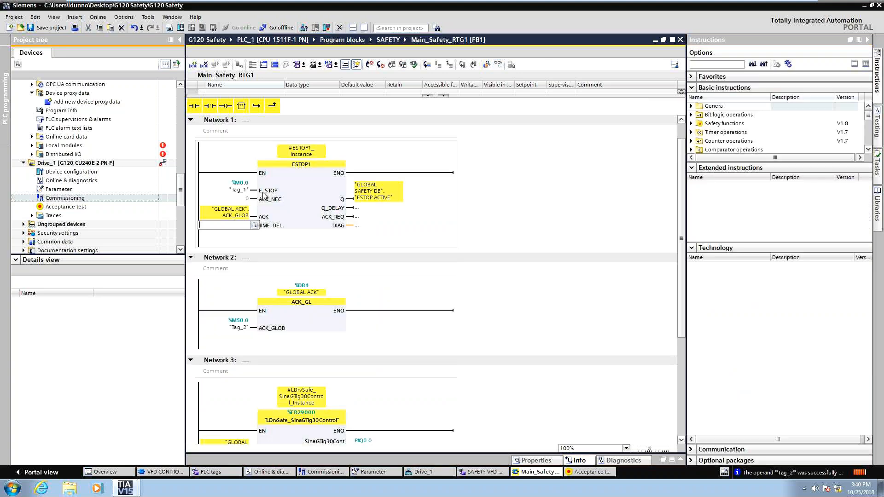
{"action": "type", "text": "0"}
{"action": "key", "text": "ctrl+s"}
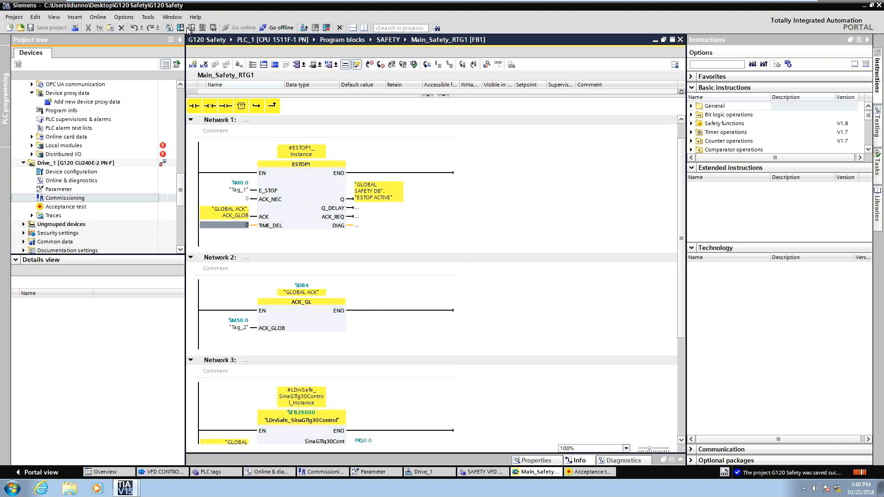
Download the program to PLC_1, choosing Stop all and re-initializing the data blocks.
{"action": "left_click", "coordinate": [180, 27]}
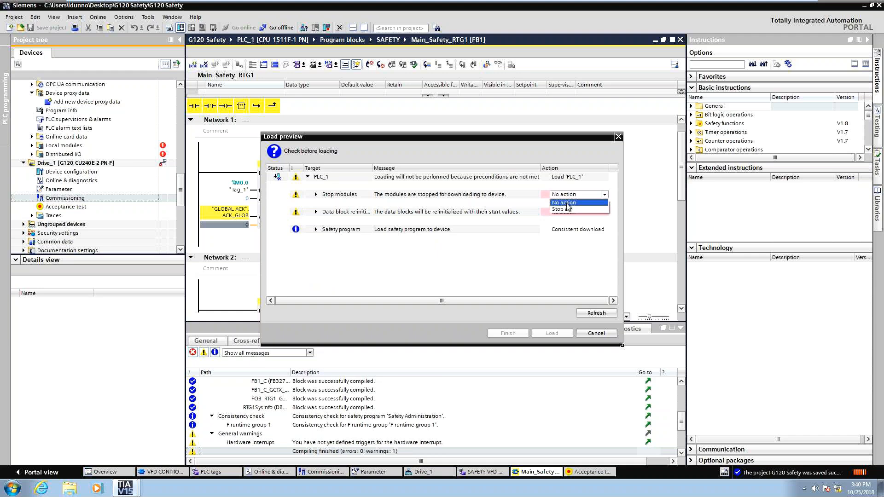
{"action": "left_click", "coordinate": [567, 209]}
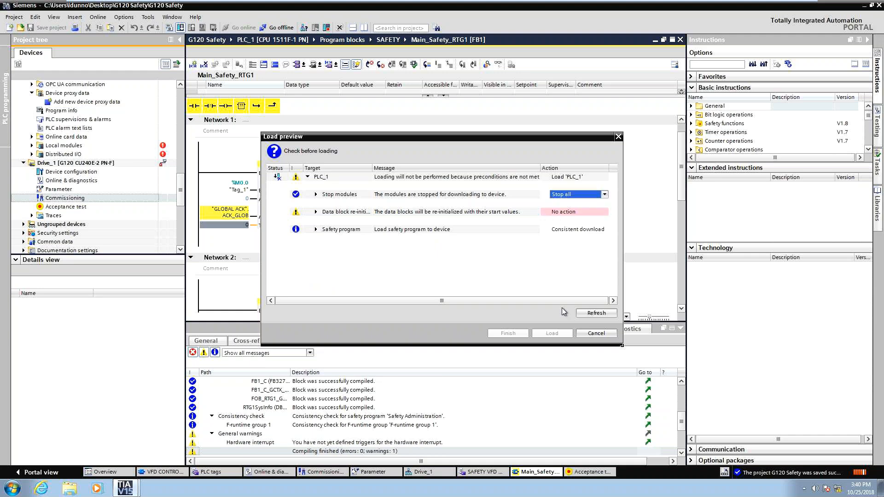
{"action": "left_click", "coordinate": [570, 213]}
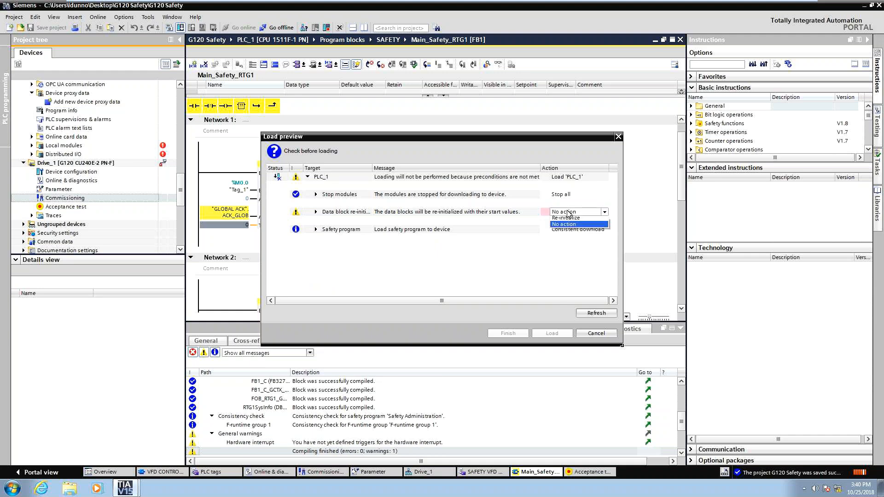
{"action": "left_click", "coordinate": [566, 218]}
{"action": "left_click", "coordinate": [551, 332]}
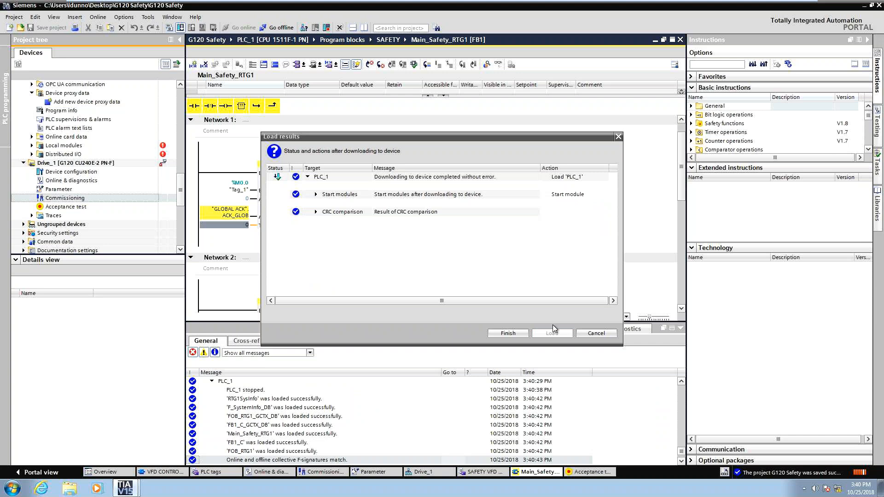
{"action": "key", "text": "Return"}
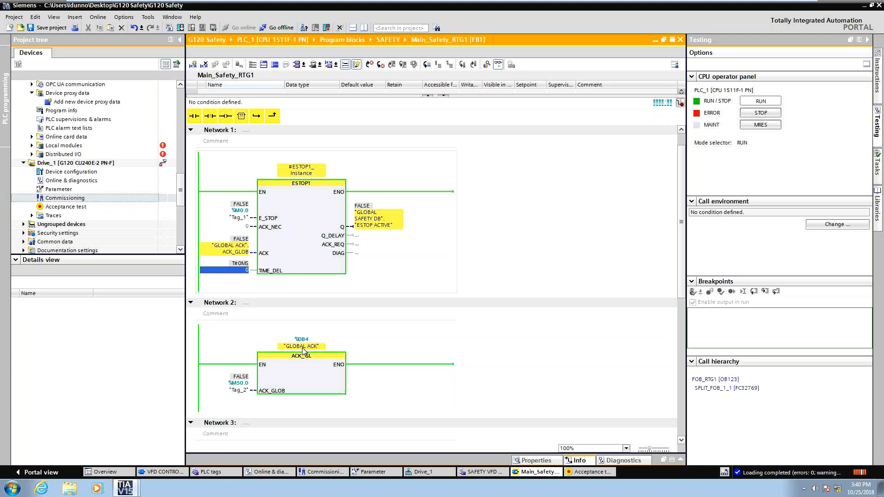
With monitoring on, modify tags M50.0 and M0.0 to 1 to acknowledge and release the emergency stop.
{"action": "left_click", "coordinate": [233, 391]}
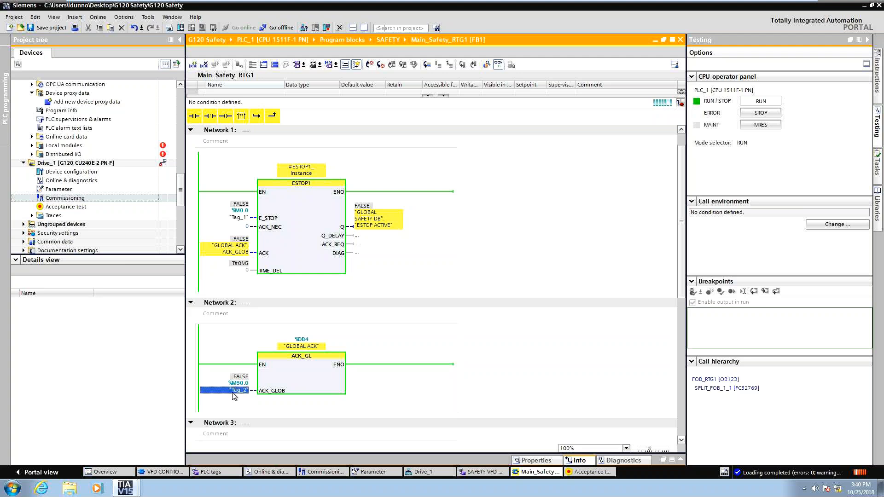
{"action": "right_click", "coordinate": [234, 395]}
{"action": "mouse_move", "coordinate": [322, 234]}
{"action": "left_click", "coordinate": [368, 242]}
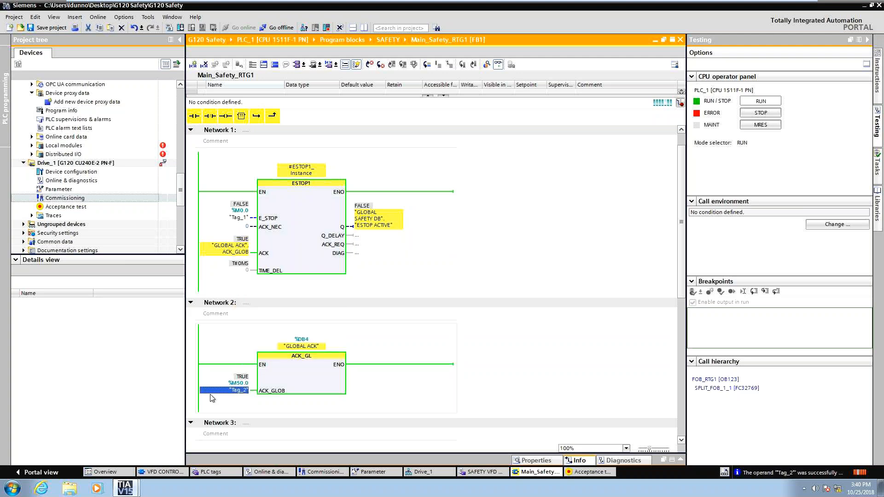
{"action": "right_click", "coordinate": [221, 389]}
{"action": "mouse_move", "coordinate": [322, 239]}
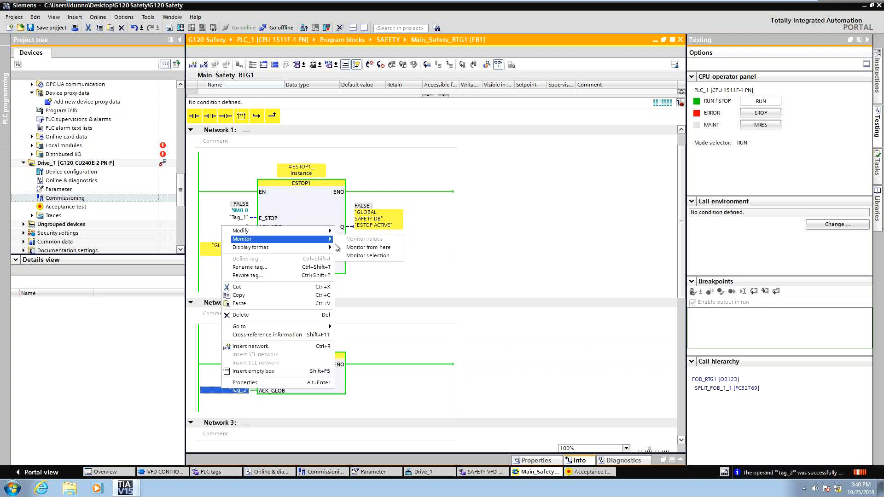
{"action": "left_click", "coordinate": [230, 224]}
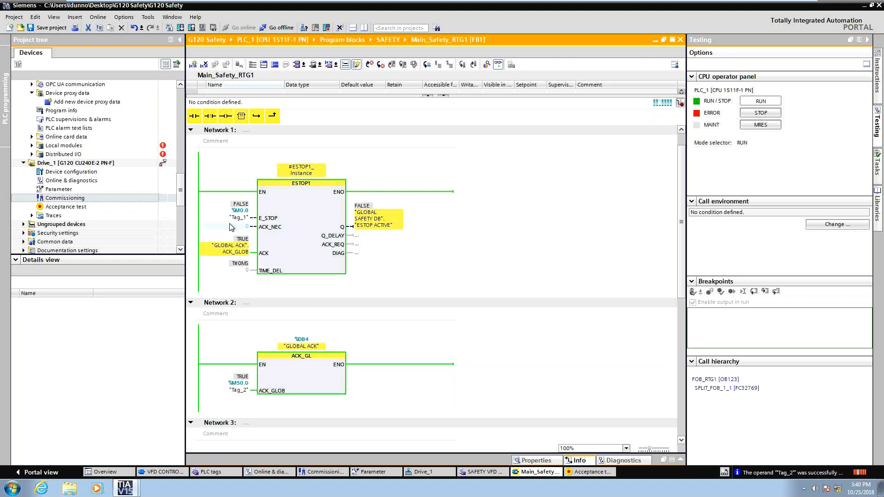
{"action": "right_click", "coordinate": [238, 217]}
{"action": "mouse_move", "coordinate": [266, 221]}
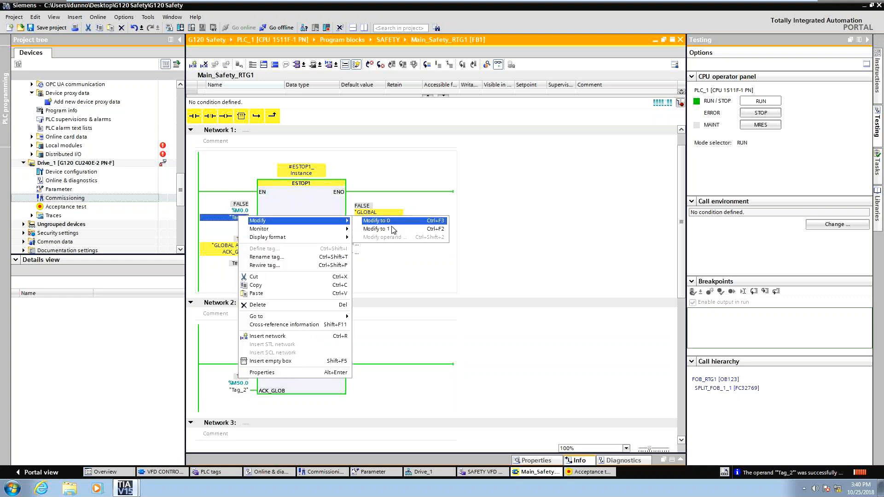
{"action": "left_click", "coordinate": [393, 229]}
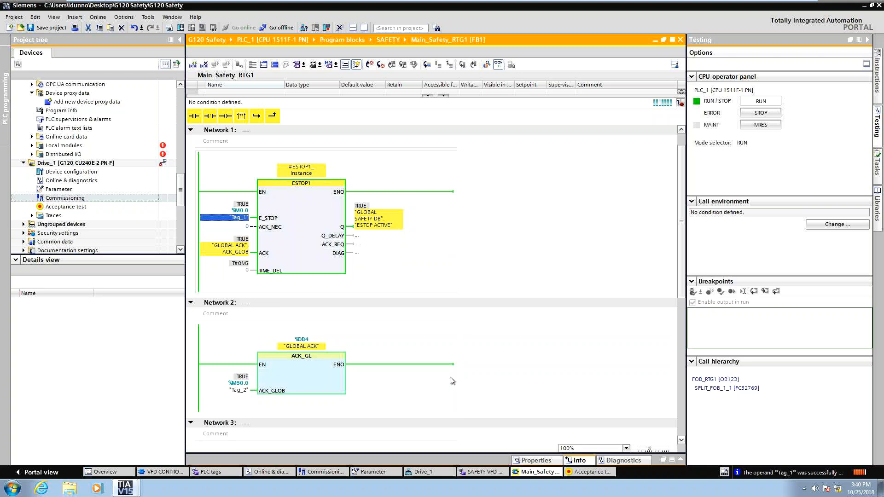
Reset M50.0 to 0, then pulse it to 1 and back to 0 to acknowledge the safety faults.
{"action": "scroll", "coordinate": [491, 359], "scroll_direction": "down", "scroll_amount": 5}
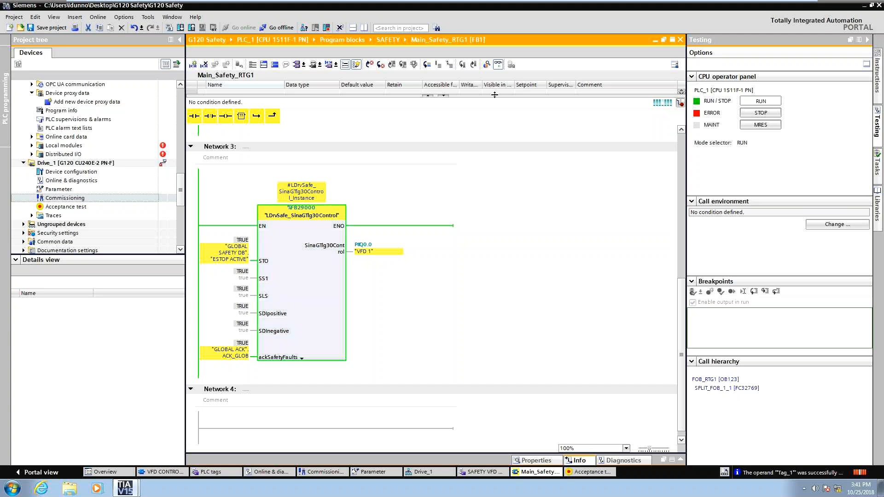
{"action": "scroll", "coordinate": [359, 316], "scroll_direction": "up", "scroll_amount": 5}
{"action": "right_click", "coordinate": [231, 397]}
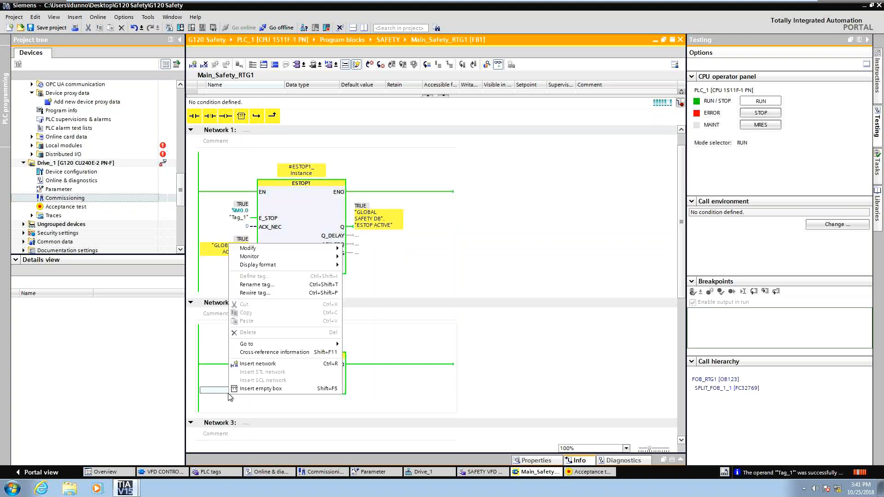
{"action": "mouse_move", "coordinate": [295, 258]}
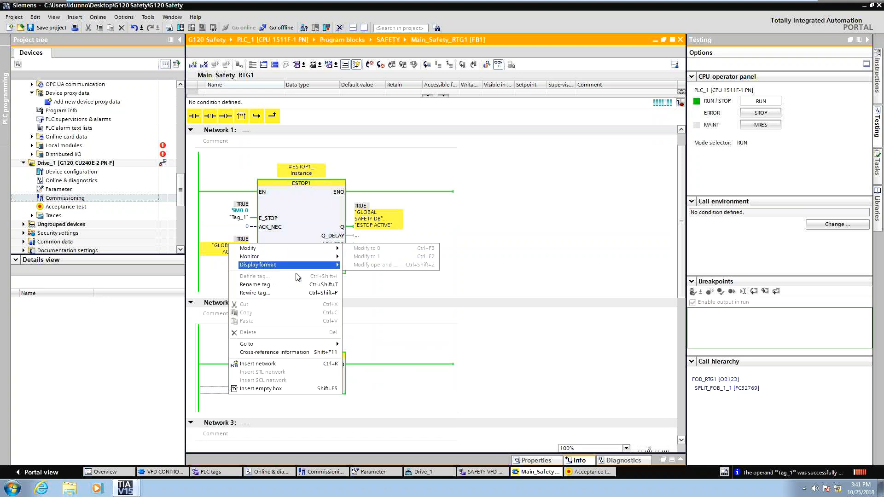
{"action": "right_click", "coordinate": [235, 392]}
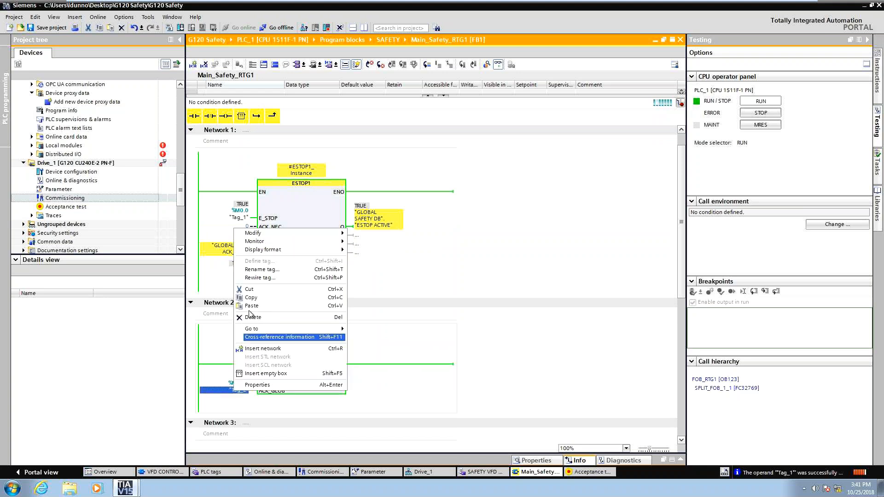
{"action": "mouse_move", "coordinate": [295, 234]}
{"action": "left_click", "coordinate": [360, 241]}
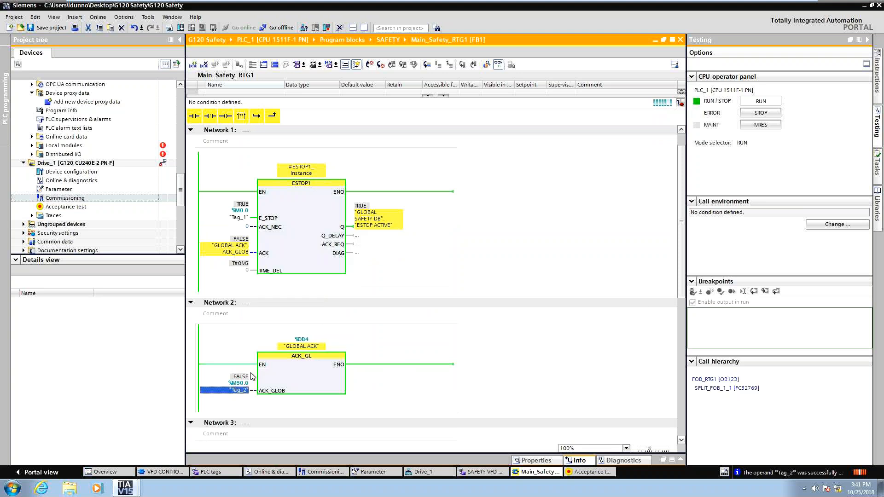
{"action": "right_click", "coordinate": [231, 390]}
{"action": "mouse_move", "coordinate": [294, 230]}
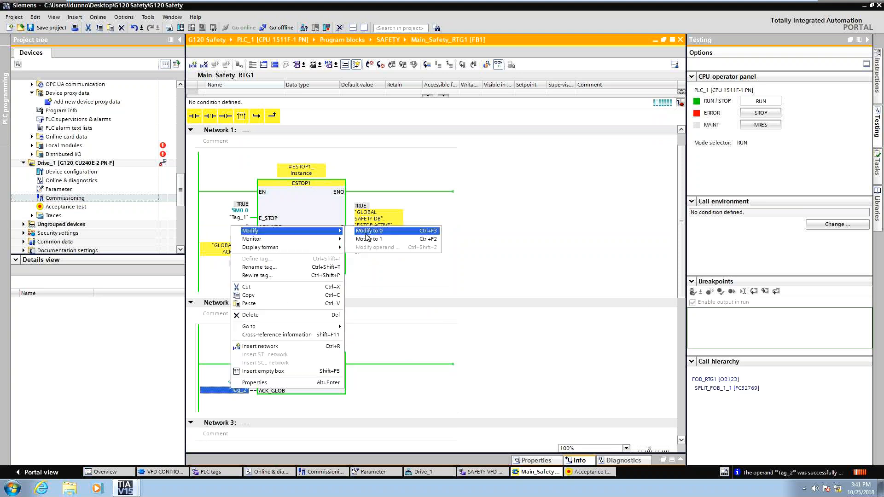
{"action": "left_click", "coordinate": [367, 238]}
{"action": "right_click", "coordinate": [235, 391]}
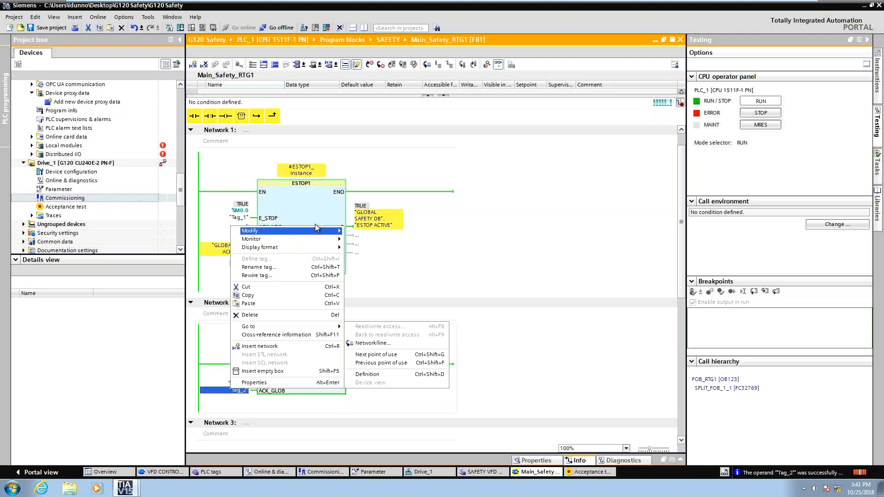
{"action": "mouse_move", "coordinate": [315, 227]}
{"action": "left_click", "coordinate": [363, 234]}
Negate the "ESTOP ACTIVE" signal on the STO input of the LDrvSafe_SinaGTlg30Control block.
{"action": "scroll", "coordinate": [368, 276], "scroll_direction": "down", "scroll_amount": 2}
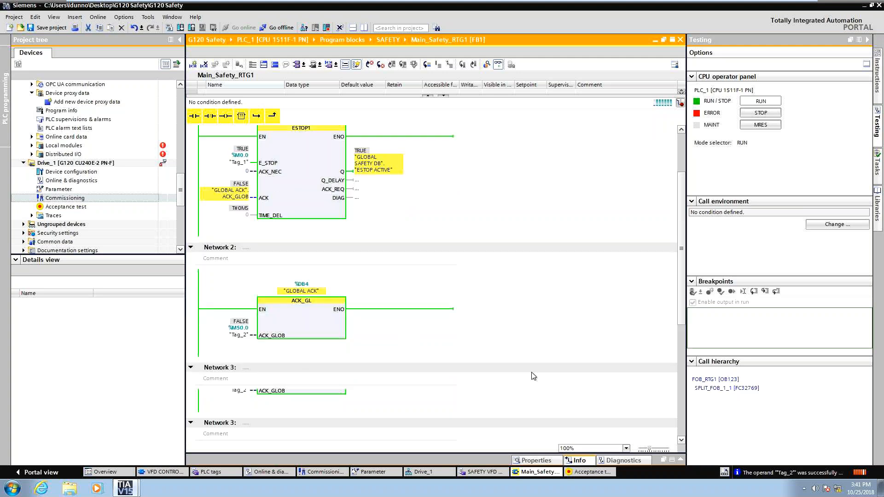
{"action": "scroll", "coordinate": [376, 321], "scroll_direction": "down", "scroll_amount": 8}
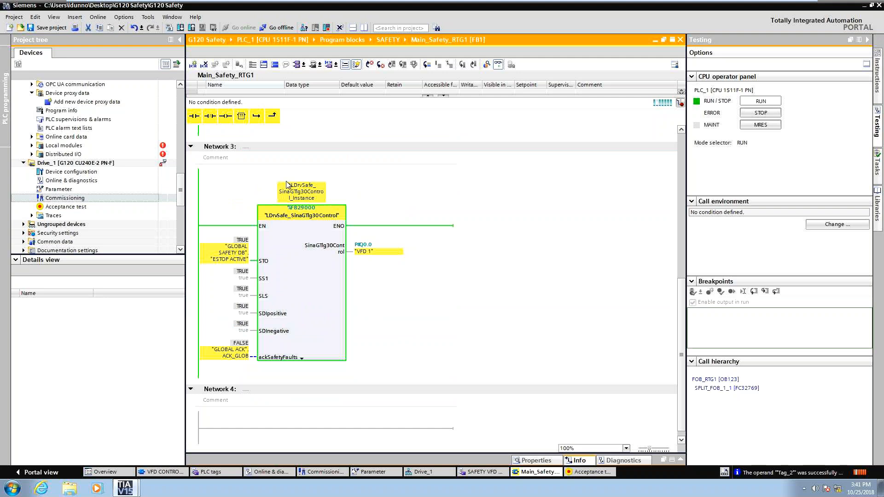
{"action": "double_click", "coordinate": [238, 255]}
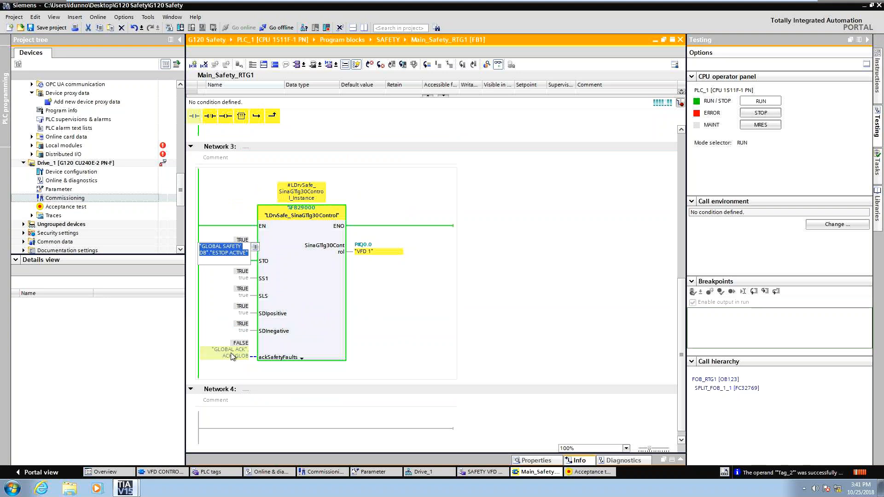
{"action": "left_click", "coordinate": [420, 279]}
{"action": "left_click", "coordinate": [229, 253]}
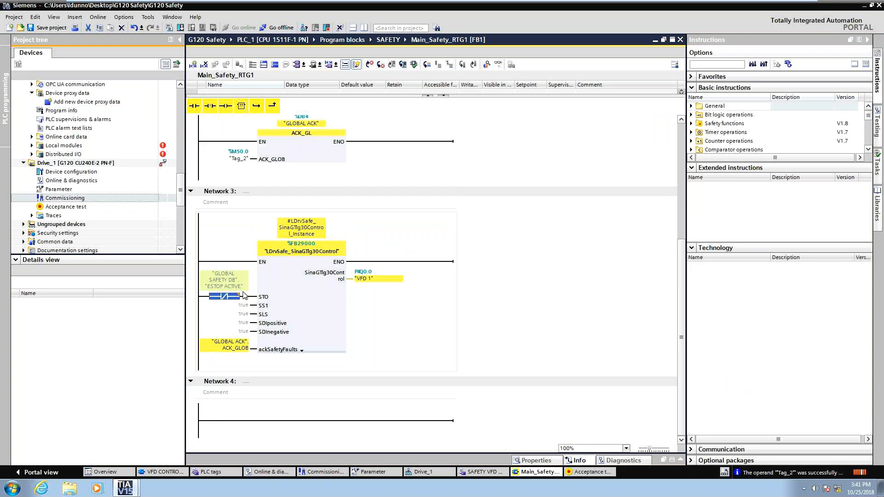
Save the project and download it to PLC_1 with Stop all selected.
{"action": "left_click", "coordinate": [51, 27]}
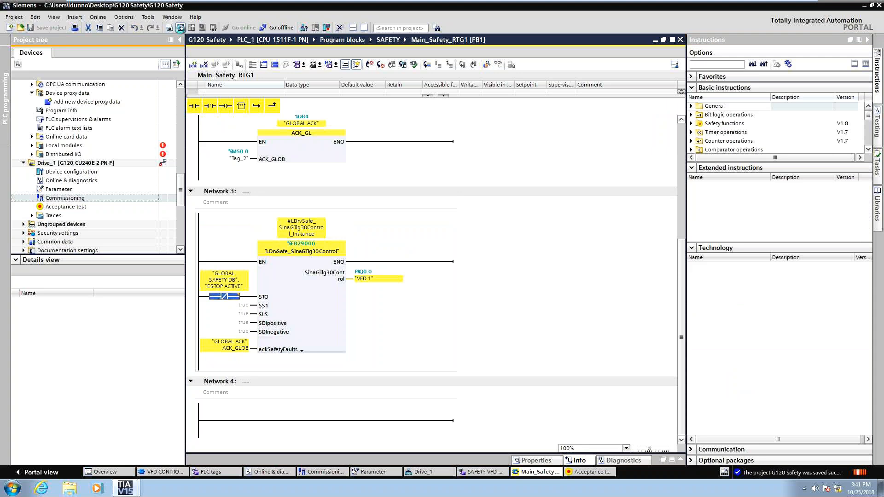
{"action": "left_click", "coordinate": [180, 27]}
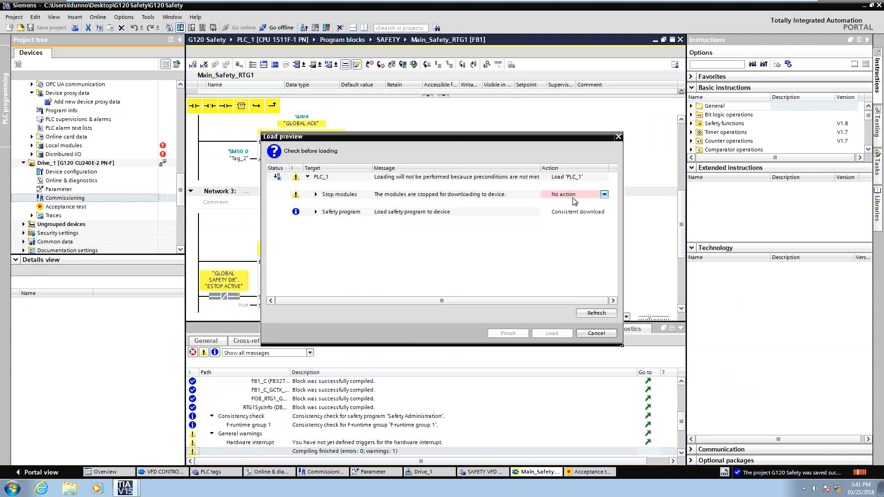
{"action": "left_click", "coordinate": [574, 197]}
{"action": "left_click", "coordinate": [569, 208]}
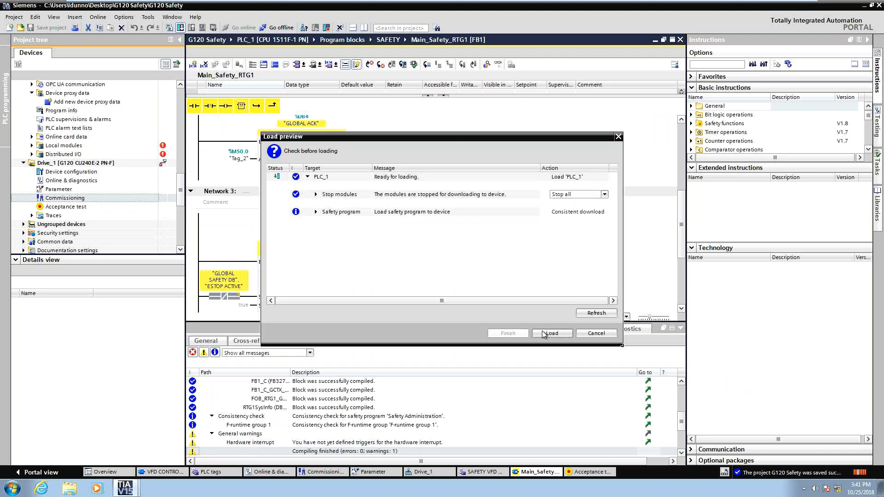
{"action": "left_click", "coordinate": [548, 333]}
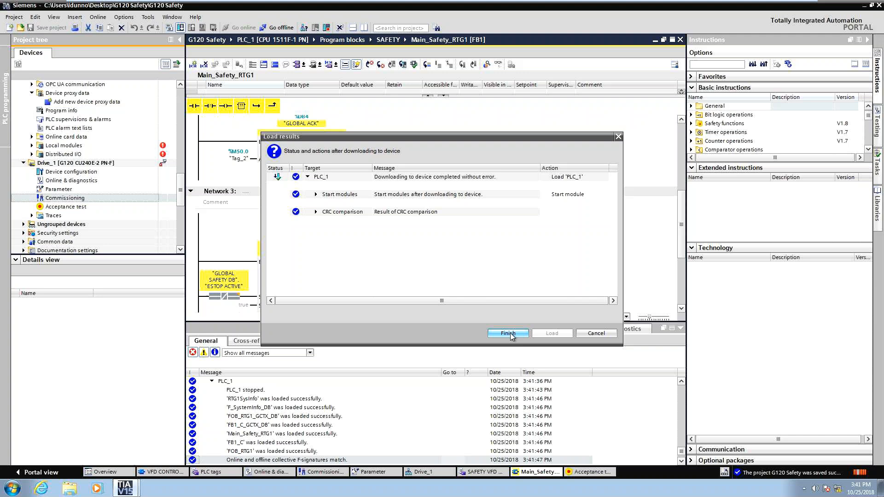
{"action": "left_click", "coordinate": [508, 333]}
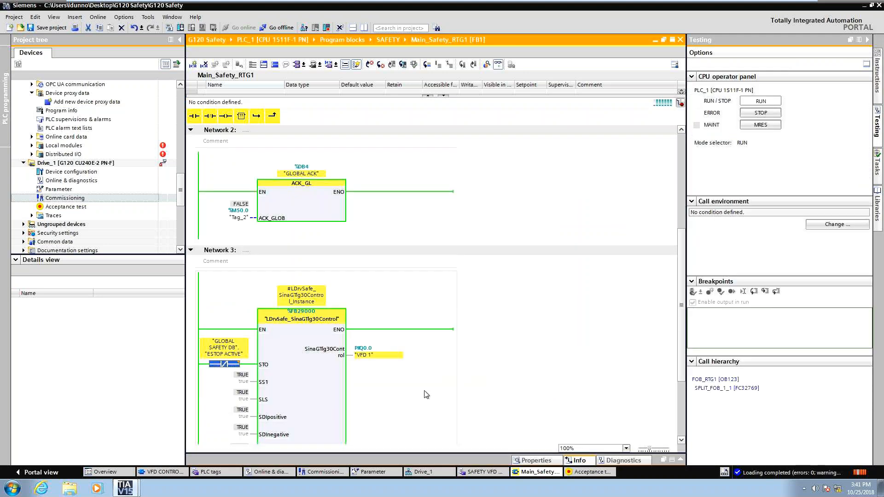
{"action": "scroll", "coordinate": [421, 389], "scroll_direction": "up", "scroll_amount": 10}
{"action": "scroll", "coordinate": [421, 389], "scroll_direction": "down", "scroll_amount": 5}
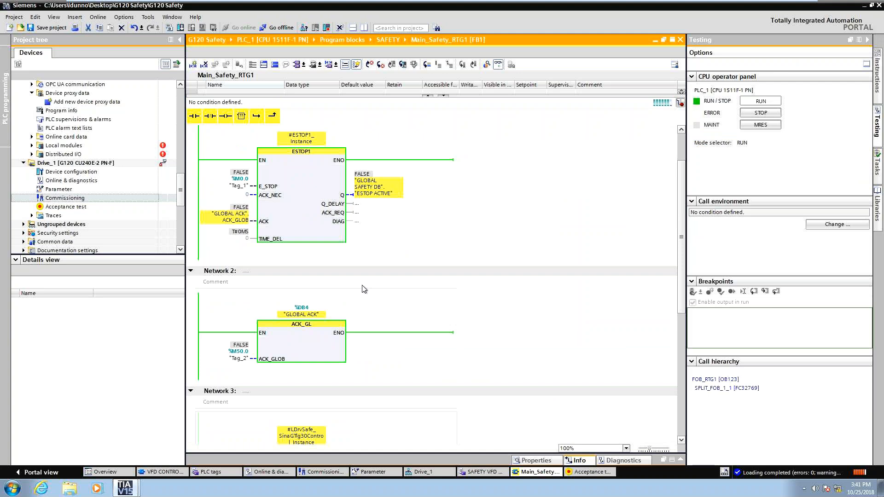
{"action": "scroll", "coordinate": [364, 289], "scroll_direction": "down", "scroll_amount": 3}
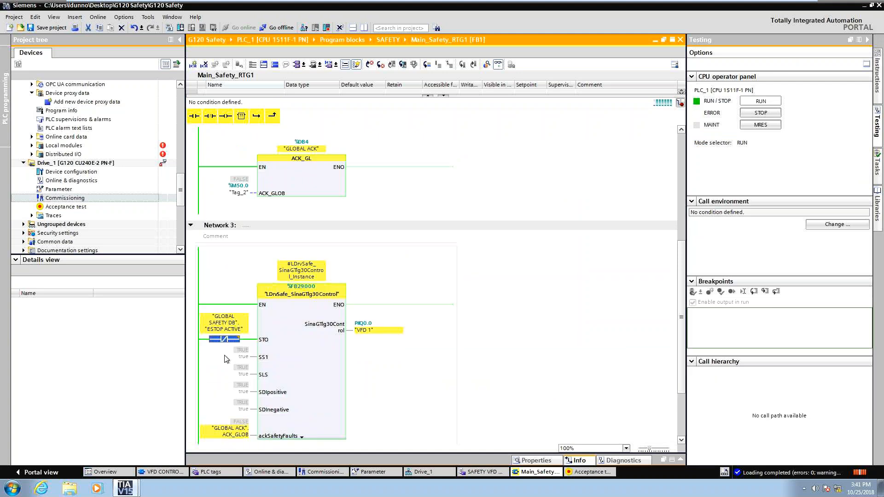
With monitoring on, modify tag M0.0 on the E_STOP input of the ESTOP1 block to 1.
{"action": "scroll", "coordinate": [389, 367], "scroll_direction": "up", "scroll_amount": 4}
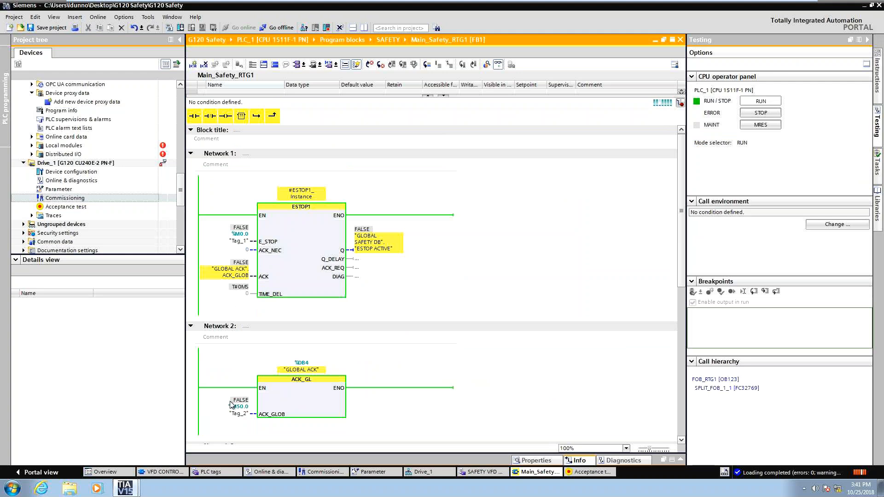
{"action": "right_click", "coordinate": [232, 412]}
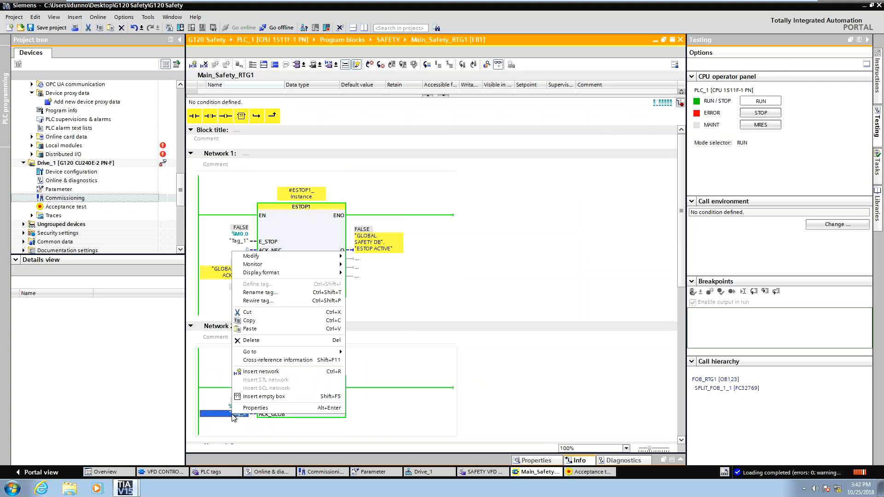
{"action": "left_click", "coordinate": [212, 227]}
{"action": "right_click", "coordinate": [231, 242]}
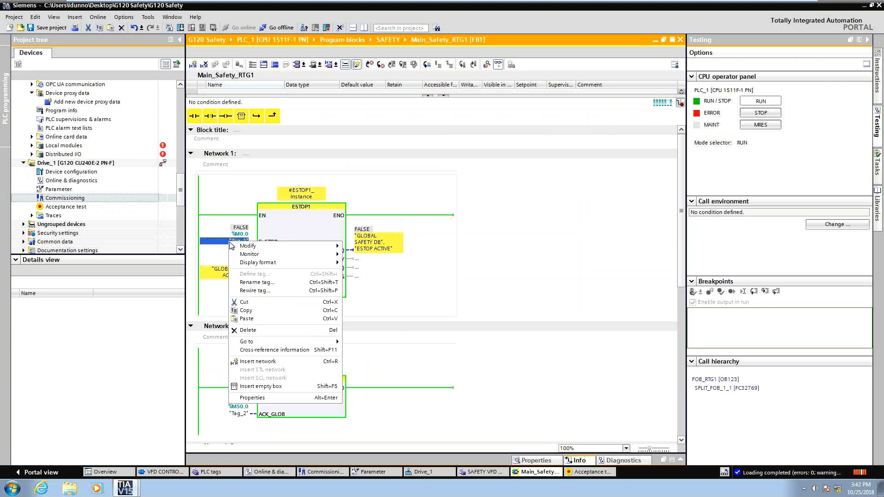
{"action": "left_click", "coordinate": [388, 283]}
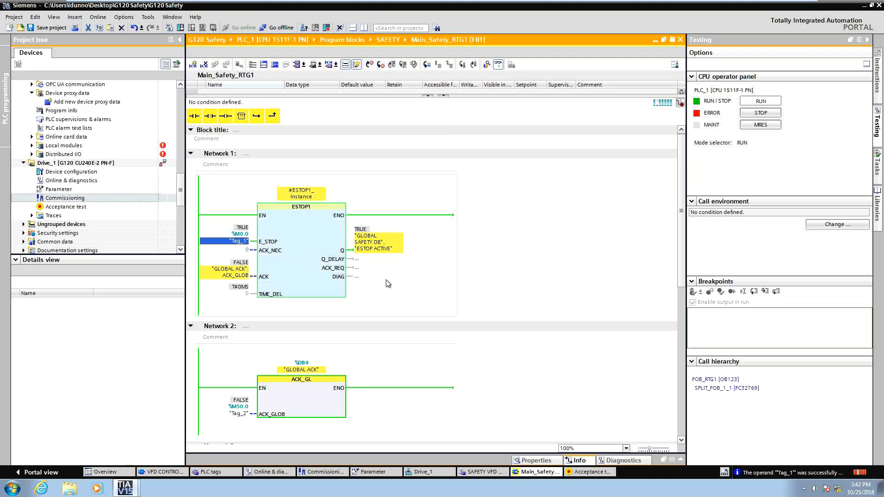
Set the ACK_NEC input of the ESTOP1 block to 1.
{"action": "left_click", "coordinate": [287, 283]}
{"action": "double_click", "coordinate": [287, 283]}
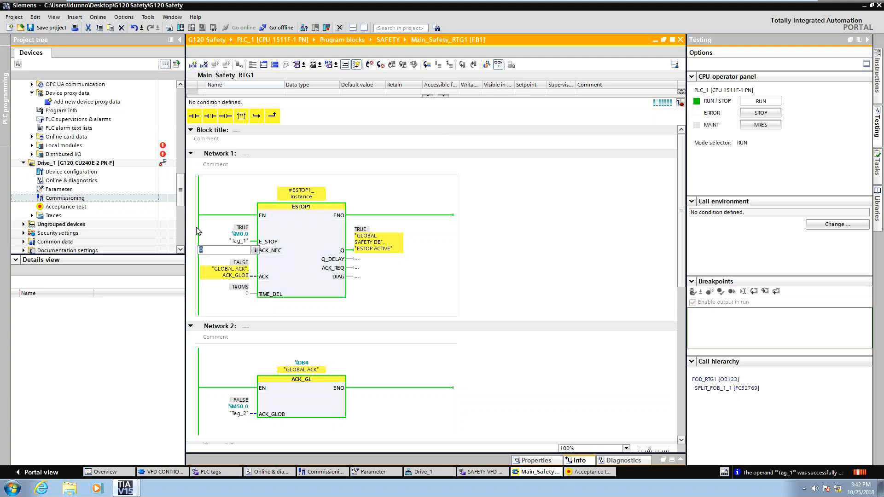
{"action": "key", "text": "Return"}
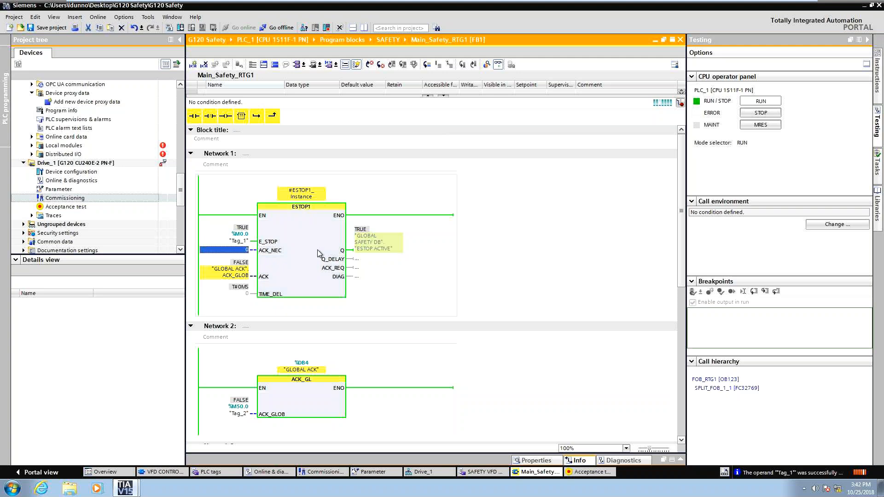
{"action": "type", "text": "1"}
{"action": "key", "text": "Return"}
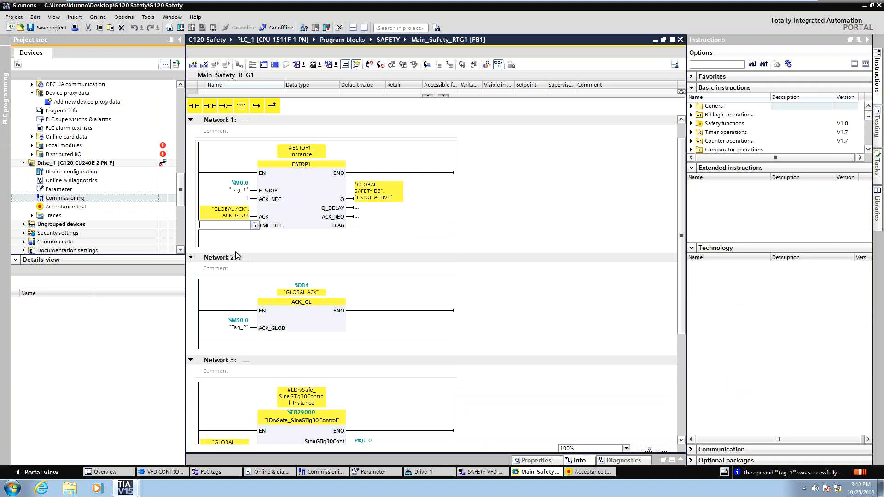
Save the project and download the changed safety program to PLC_1, stopping all modules.
{"action": "key", "text": "ctrl+s"}
{"action": "left_click", "coordinate": [181, 27]}
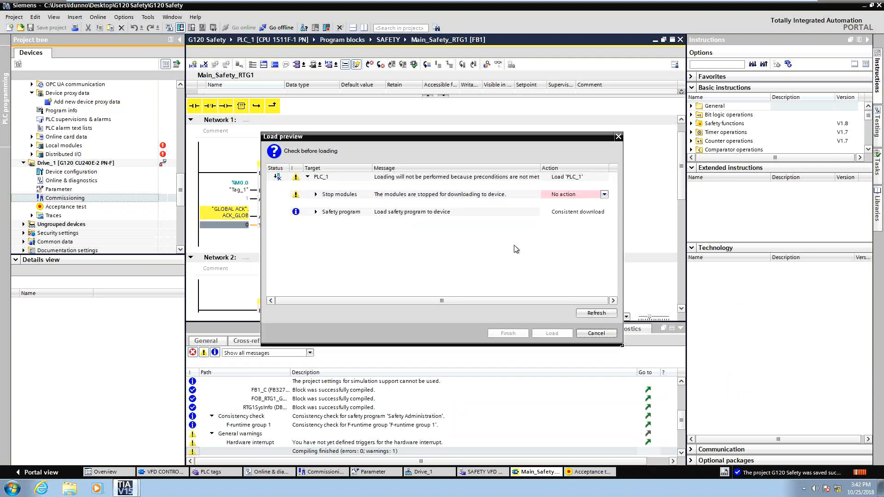
{"action": "left_click", "coordinate": [567, 194]}
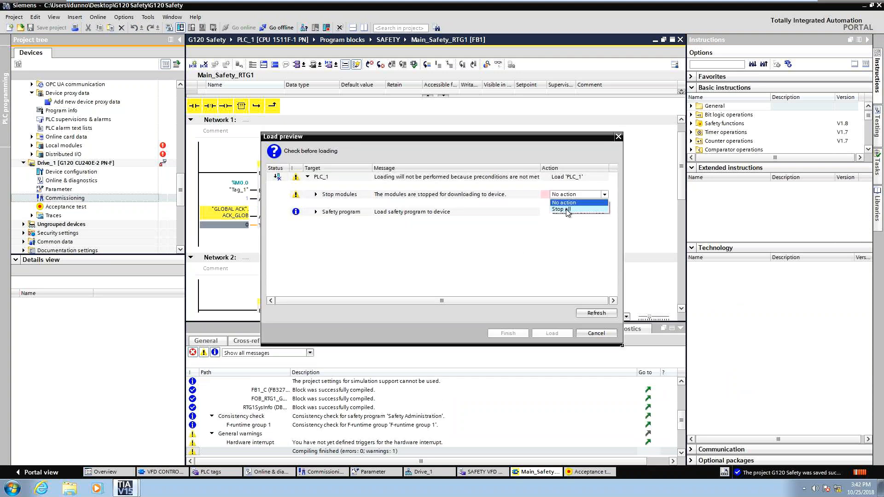
{"action": "left_click", "coordinate": [567, 209]}
{"action": "left_click", "coordinate": [560, 332]}
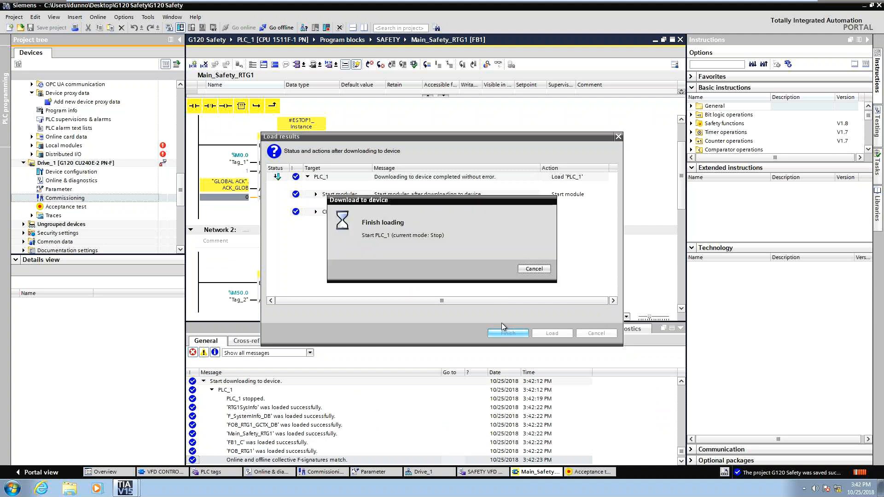
Modify tag M0.0 on the E_STOP input to 1 to release the emergency stop.
{"action": "left_click", "coordinate": [681, 328]}
{"action": "scroll", "coordinate": [229, 184], "scroll_direction": "down", "scroll_amount": 2}
{"action": "right_click", "coordinate": [229, 163]}
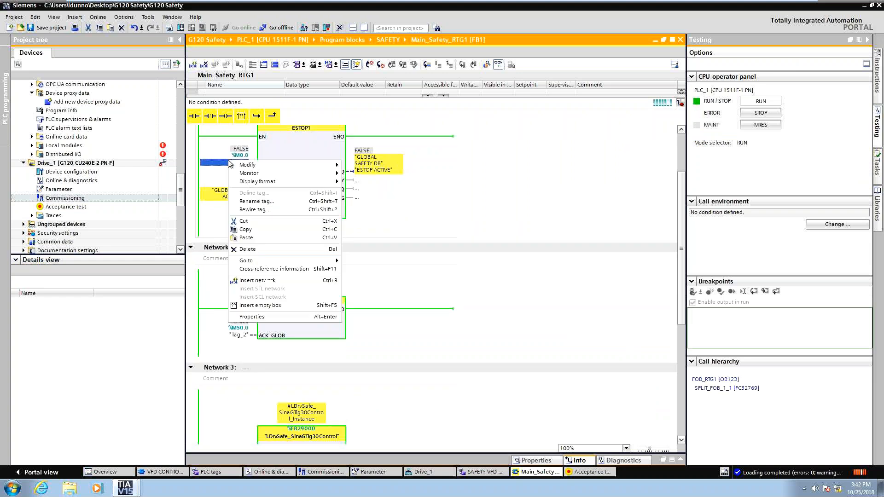
{"action": "mouse_move", "coordinate": [285, 165]}
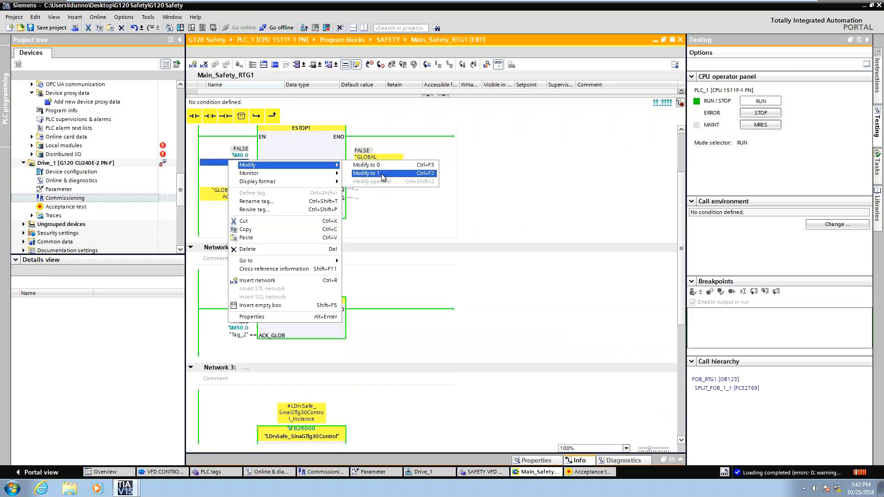
{"action": "left_click", "coordinate": [381, 173]}
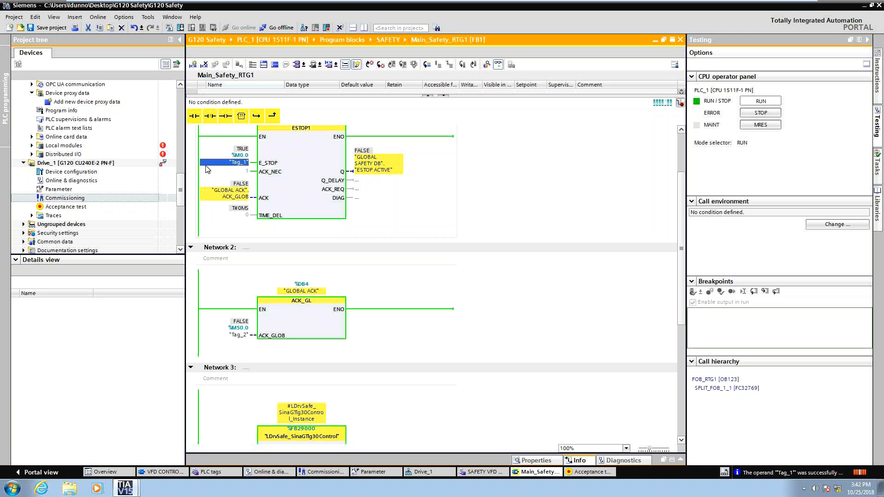
Pulse tag M50.0 on the GLOBAL ACK block to 1 and back to 0 to acknowledge.
{"action": "left_click", "coordinate": [238, 333]}
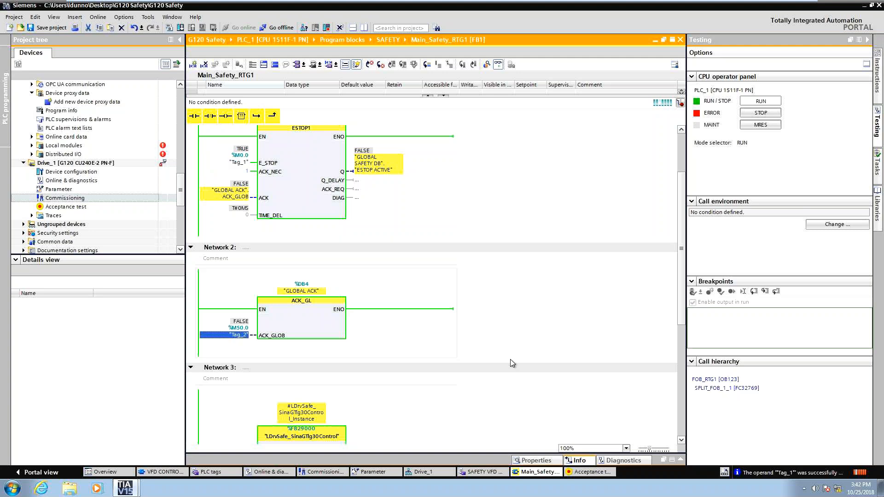
{"action": "right_click", "coordinate": [222, 341]}
{"action": "mouse_move", "coordinate": [322, 179]}
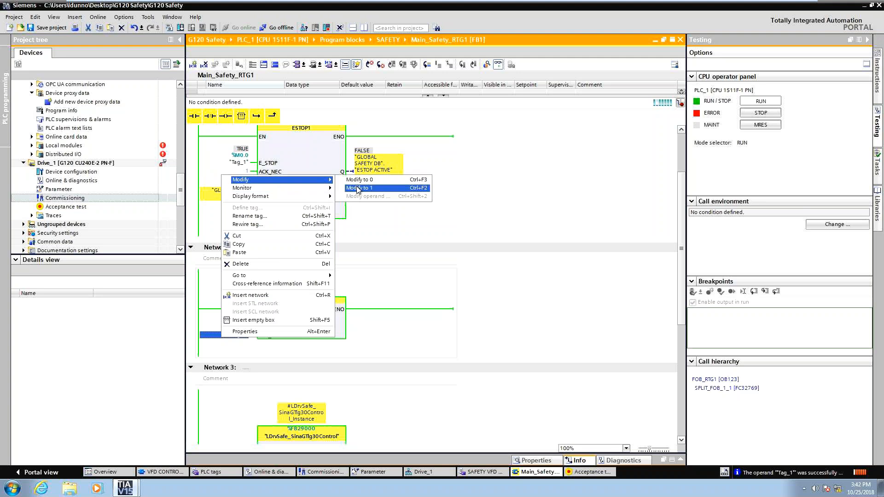
{"action": "left_click", "coordinate": [357, 188]}
{"action": "right_click", "coordinate": [223, 335]}
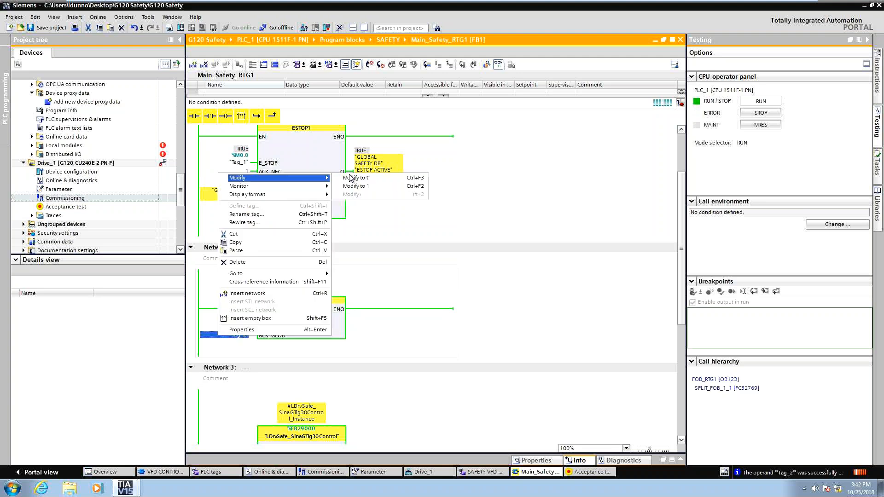
{"action": "left_click", "coordinate": [359, 178]}
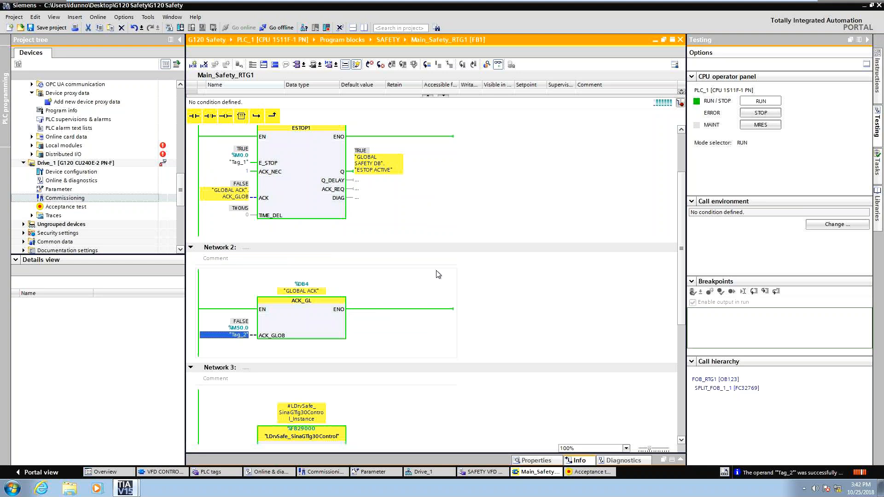
In the VFD CONTROL block, pulse the AckError input tag of SINA_SPEED to 1 and back to 0.
{"action": "scroll", "coordinate": [438, 275], "scroll_direction": "down", "scroll_amount": 5}
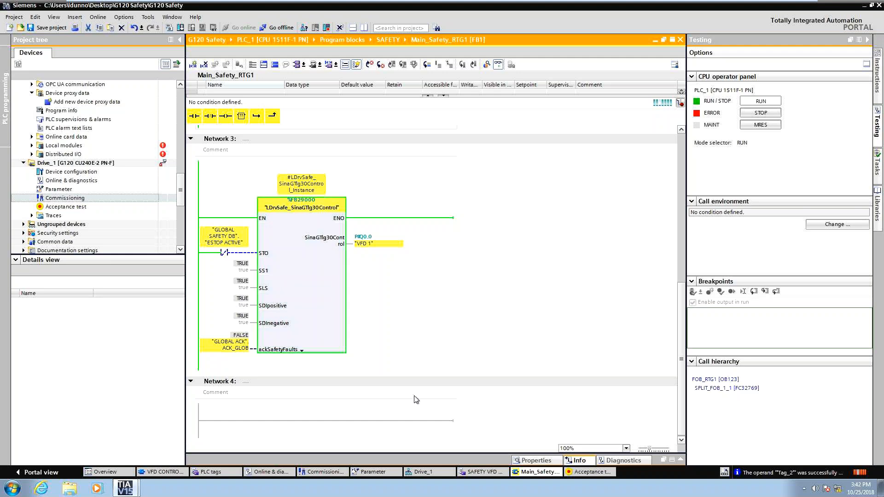
{"action": "scroll", "coordinate": [375, 307], "scroll_direction": "up", "scroll_amount": 3}
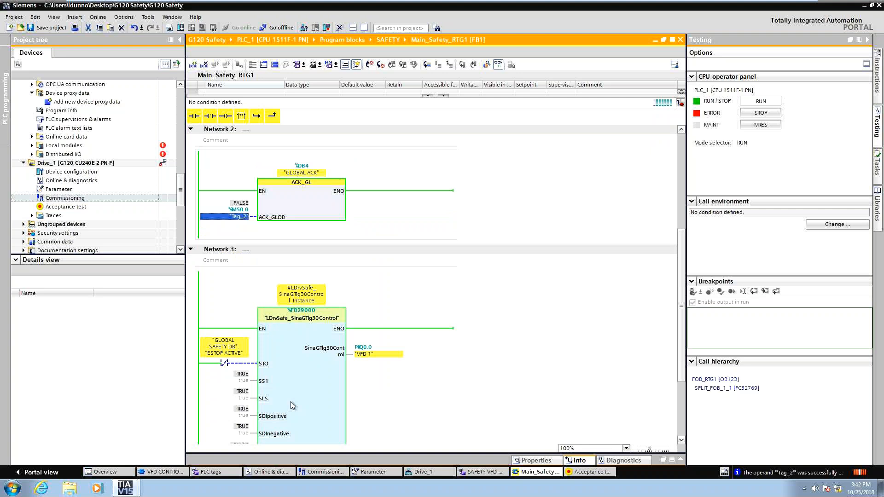
{"action": "left_click", "coordinate": [160, 472]}
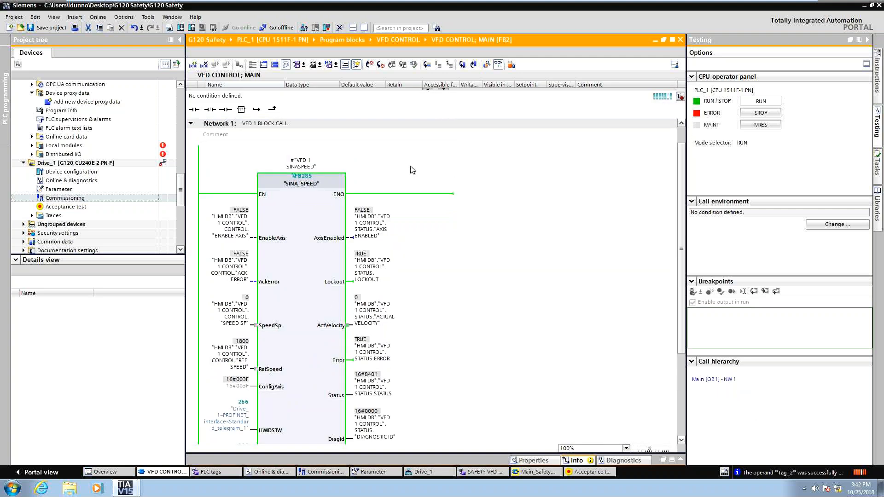
{"action": "right_click", "coordinate": [225, 271]}
{"action": "mouse_move", "coordinate": [257, 273]}
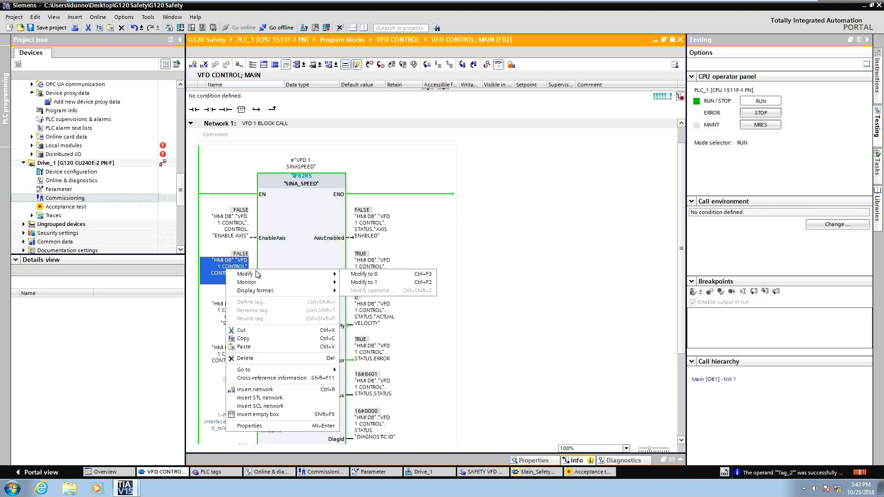
{"action": "left_click", "coordinate": [358, 283]}
{"action": "right_click", "coordinate": [221, 275]}
{"action": "mouse_move", "coordinate": [318, 279]}
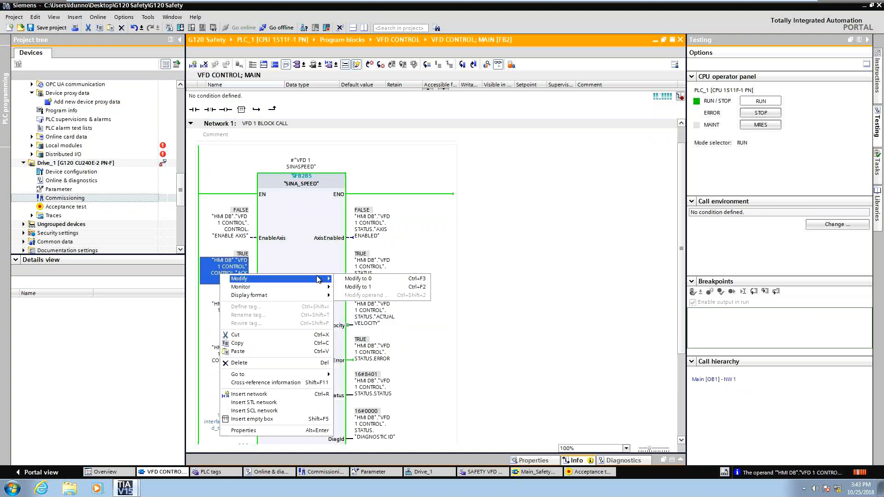
{"action": "left_click", "coordinate": [364, 279]}
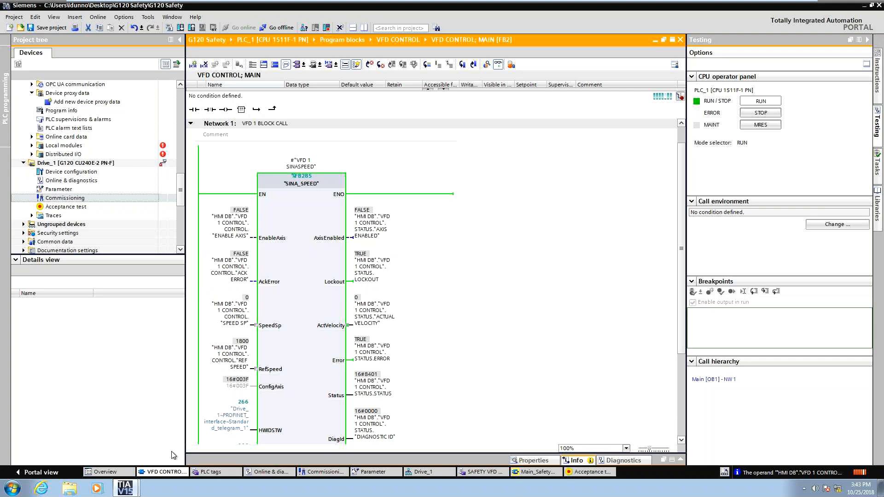
Remove the negation from the "ESTOP ACTIVE" contact on the STO input of the LDrvSafe_SinaGTlg30Control block.
{"action": "left_click", "coordinate": [122, 490]}
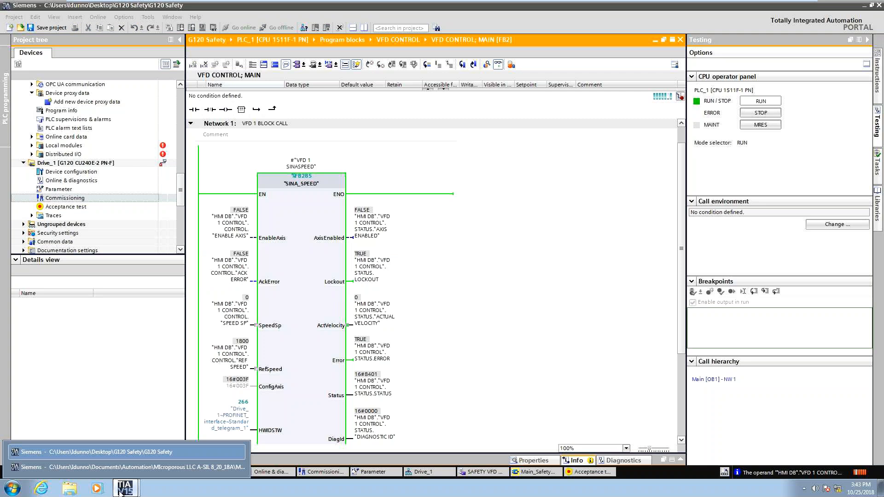
{"action": "left_click", "coordinate": [530, 472]}
{"action": "left_click", "coordinate": [490, 366]}
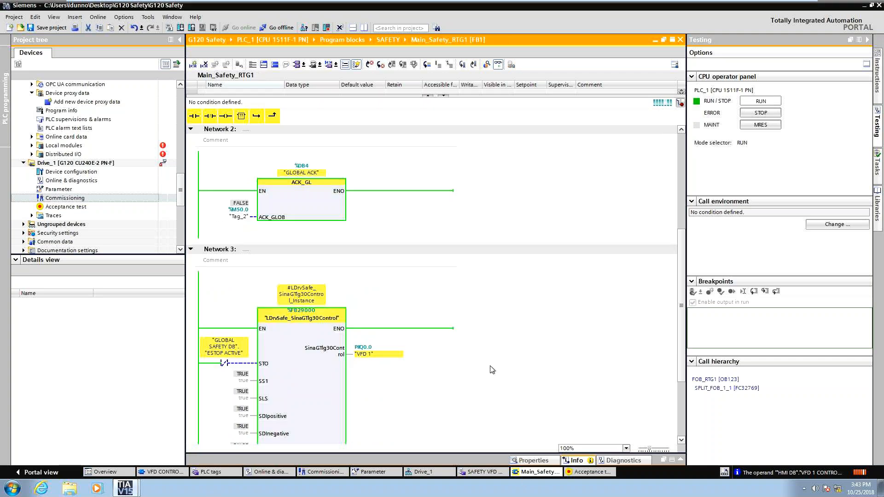
{"action": "scroll", "coordinate": [229, 310], "scroll_direction": "down", "scroll_amount": 3}
{"action": "left_click", "coordinate": [228, 310]}
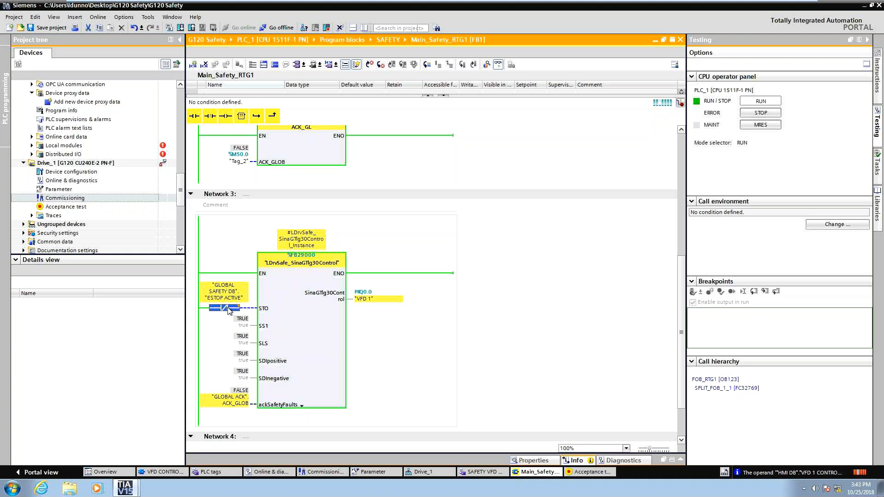
{"action": "left_click", "coordinate": [229, 309]}
{"action": "left_click", "coordinate": [226, 318]}
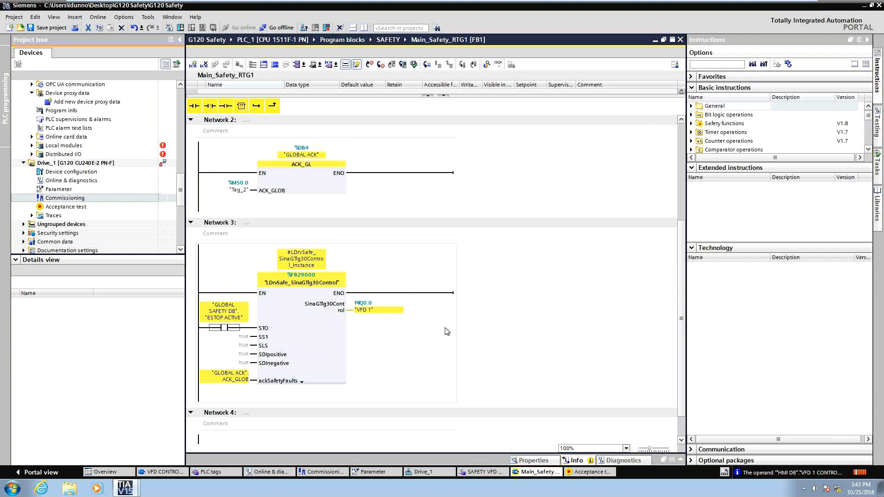
Save the project and download it to PLC_1 with Stop all selected.
{"action": "left_click", "coordinate": [45, 28]}
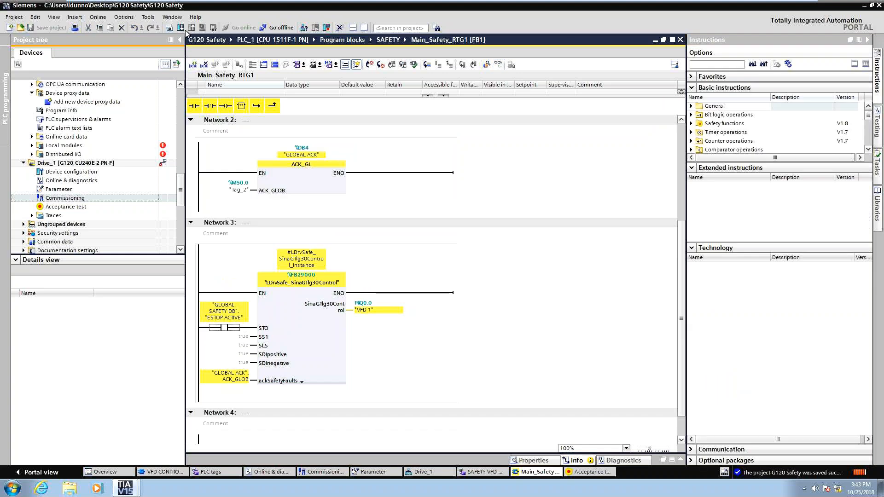
{"action": "left_click", "coordinate": [181, 28]}
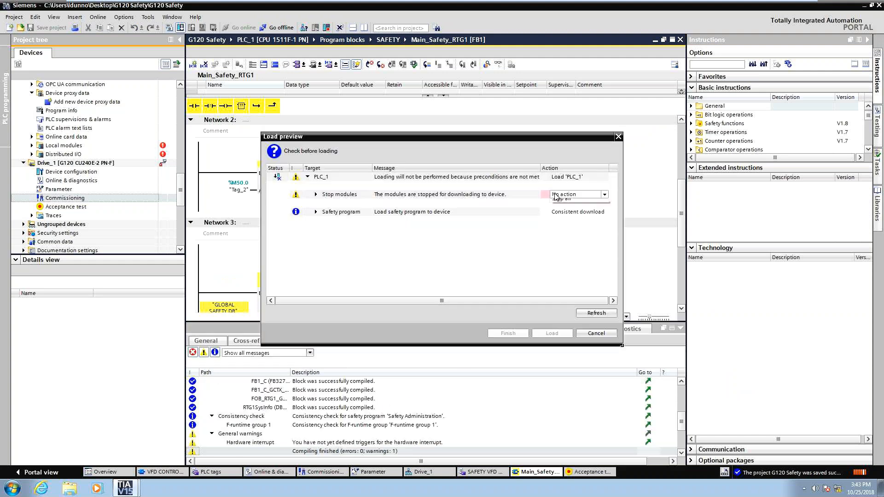
{"action": "left_click", "coordinate": [560, 206]}
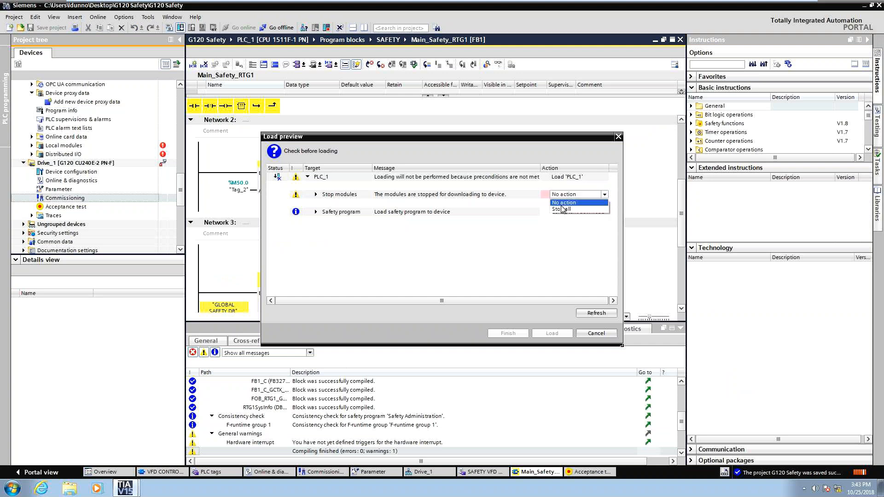
{"action": "left_click", "coordinate": [563, 209]}
{"action": "left_click", "coordinate": [557, 335]}
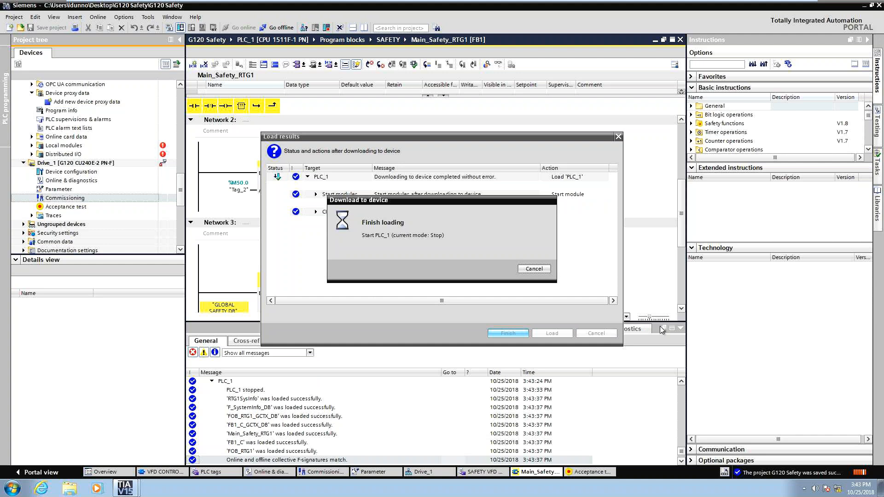
{"action": "key", "text": "ctrl+t"}
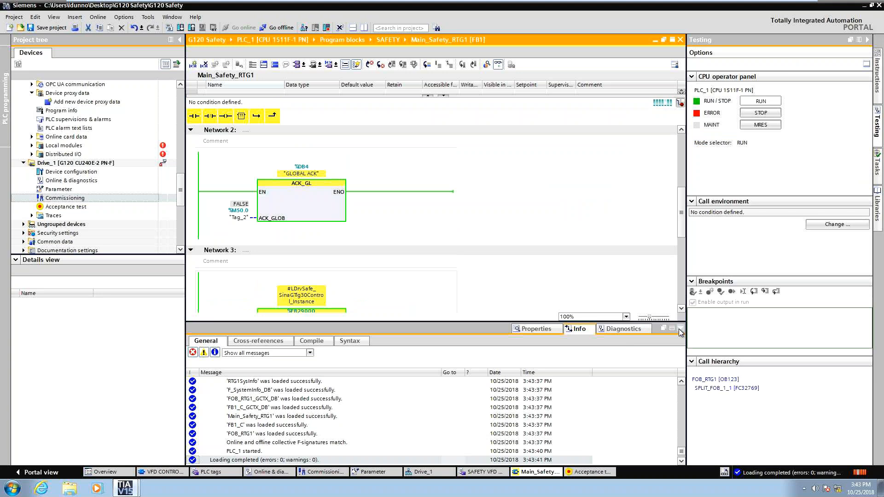
In the ESTOP1 block, modify the E_STOP input tag M0.0 to 1 to release the emergency stop.
{"action": "left_click", "coordinate": [680, 329]}
{"action": "scroll", "coordinate": [361, 273], "scroll_direction": "up", "scroll_amount": 5}
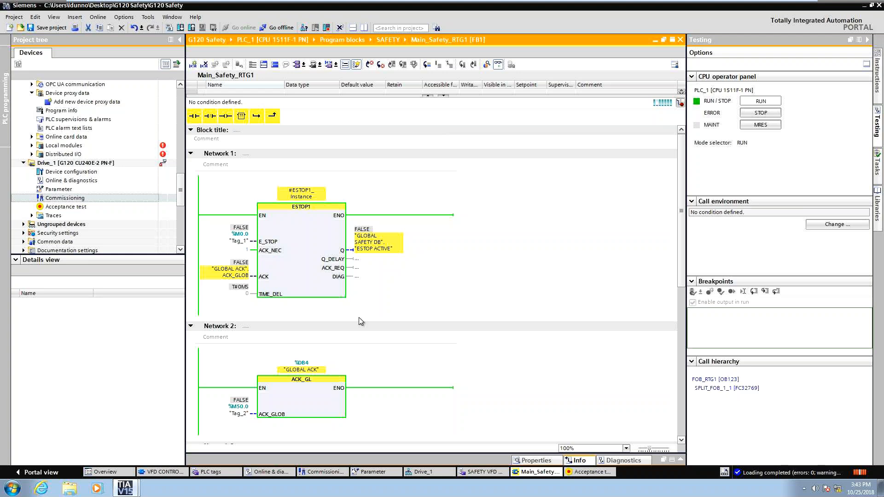
{"action": "scroll", "coordinate": [358, 317], "scroll_direction": "down", "scroll_amount": 3}
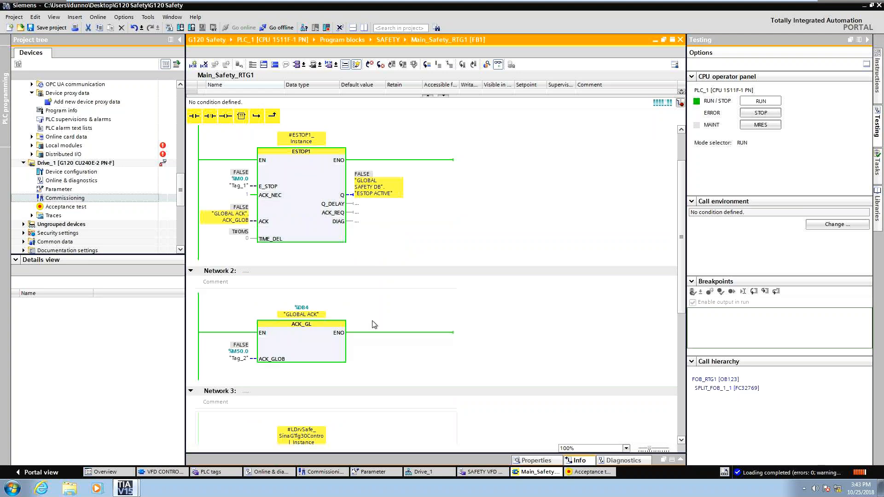
{"action": "right_click", "coordinate": [227, 185]}
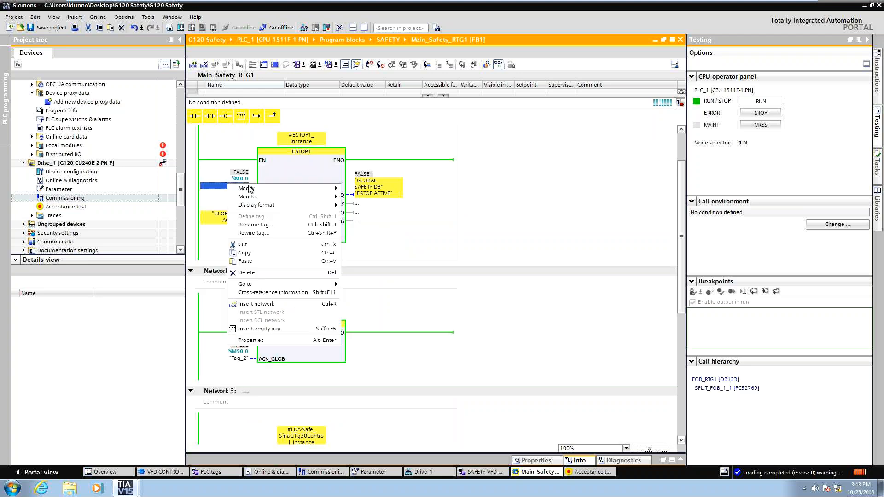
{"action": "left_click", "coordinate": [248, 189]}
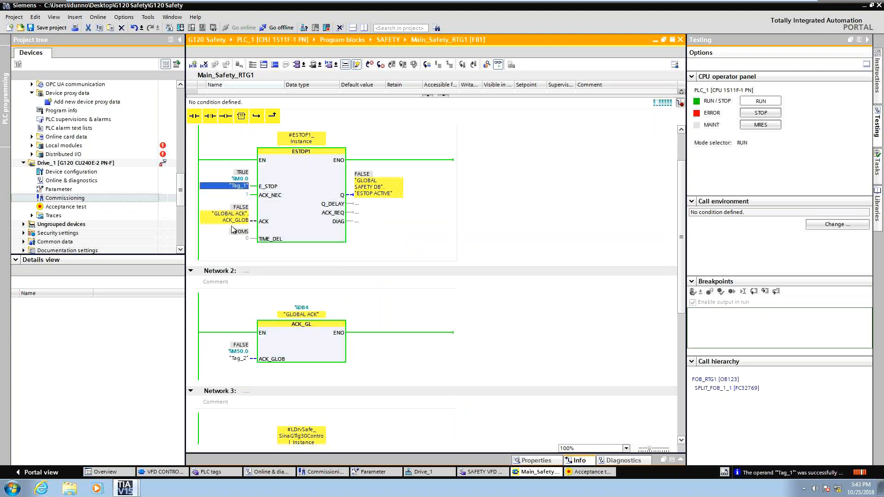
Pulse the GLOBAL ACK block's tag M50.0 to 1 and back to 0 to acknowledge the released E-stop.
{"action": "right_click", "coordinate": [238, 358]}
{"action": "mouse_move", "coordinate": [300, 200]}
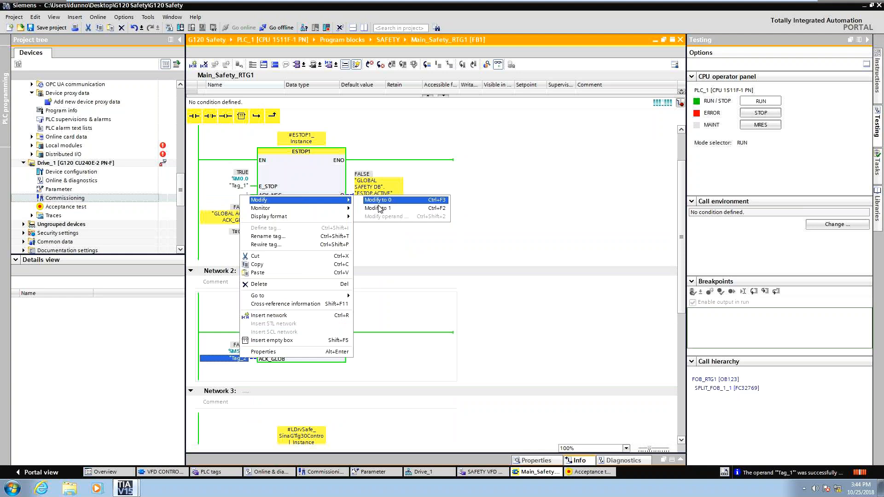
{"action": "left_click", "coordinate": [379, 208]}
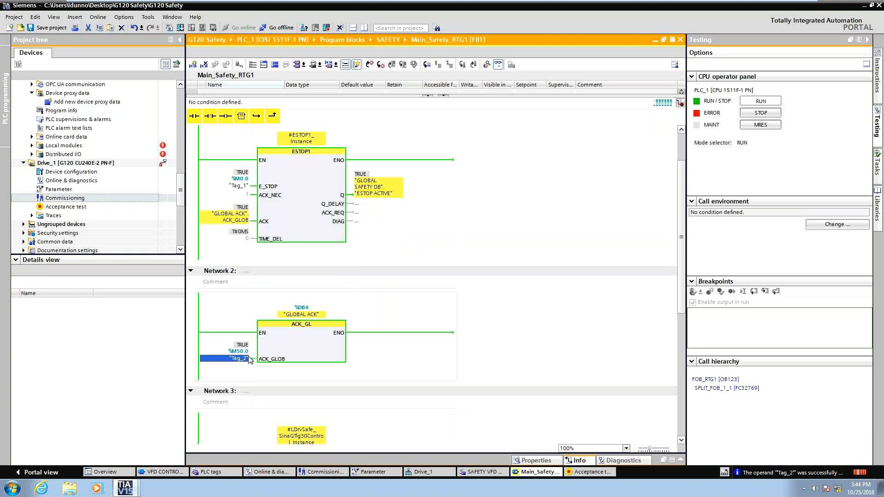
{"action": "right_click", "coordinate": [249, 359]}
{"action": "mouse_move", "coordinate": [343, 204]}
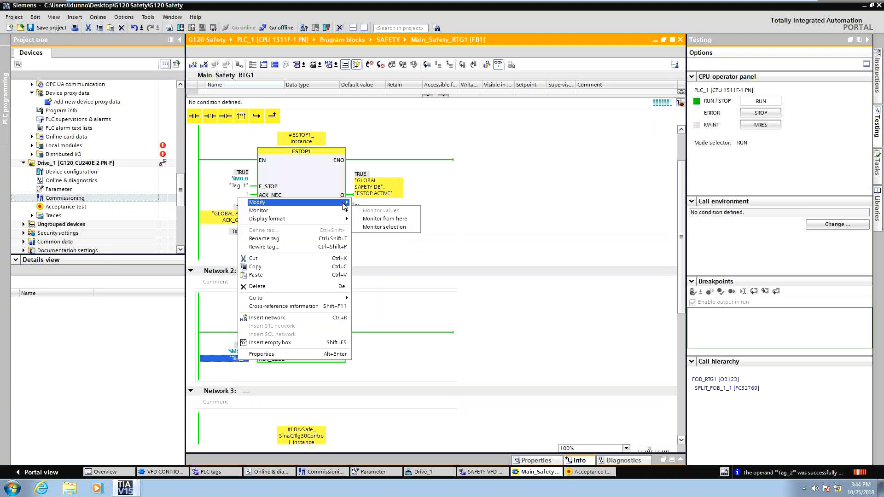
{"action": "left_click", "coordinate": [378, 204]}
Inspect the STO and ackSafetyFaults inputs of the LDrvSafe_SinaGTlg30Control block in Network 3.
{"action": "scroll", "coordinate": [451, 317], "scroll_direction": "down", "scroll_amount": 5}
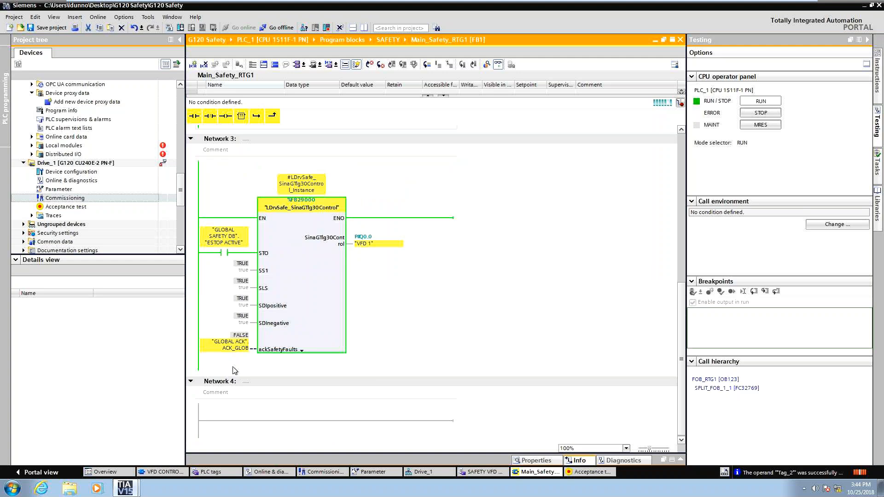
{"action": "left_click", "coordinate": [453, 315]}
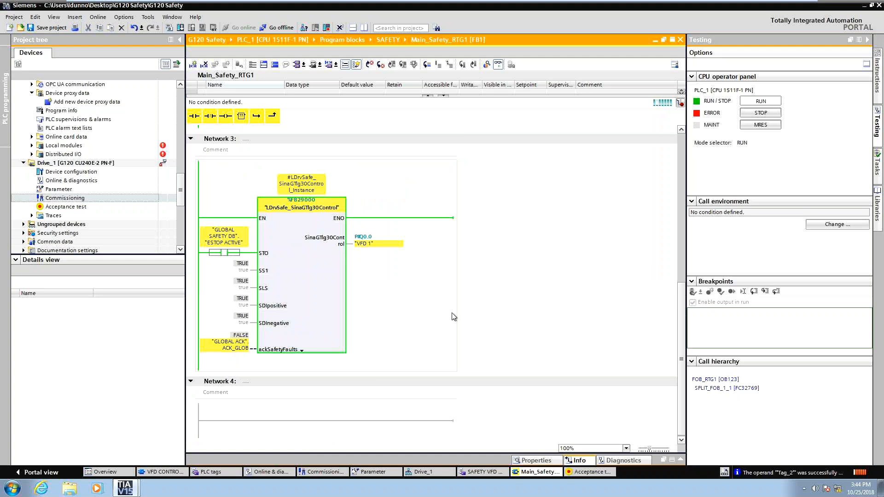